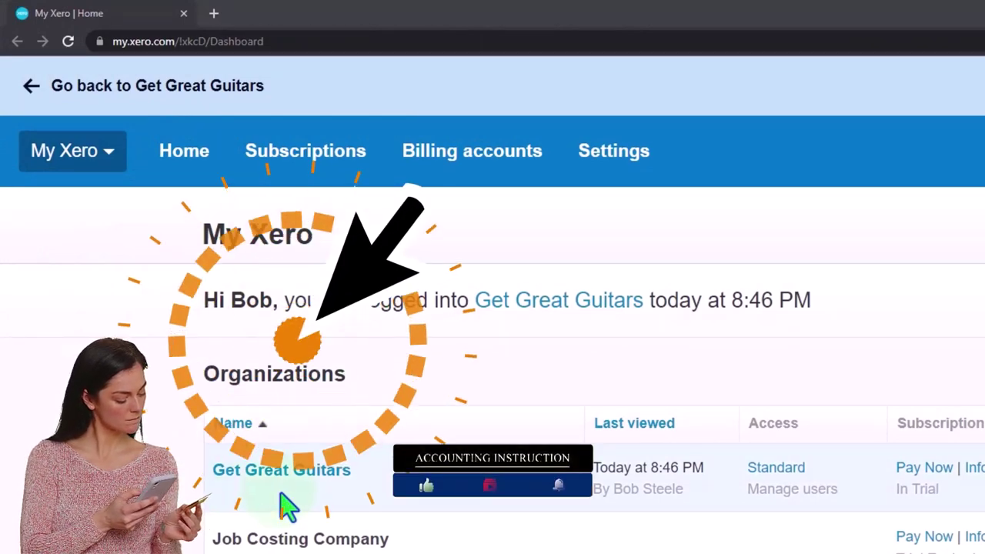
- Open the Get Great Guitars organization and duplicate its dashboard into two additional browser tabs
left_click(305, 473)
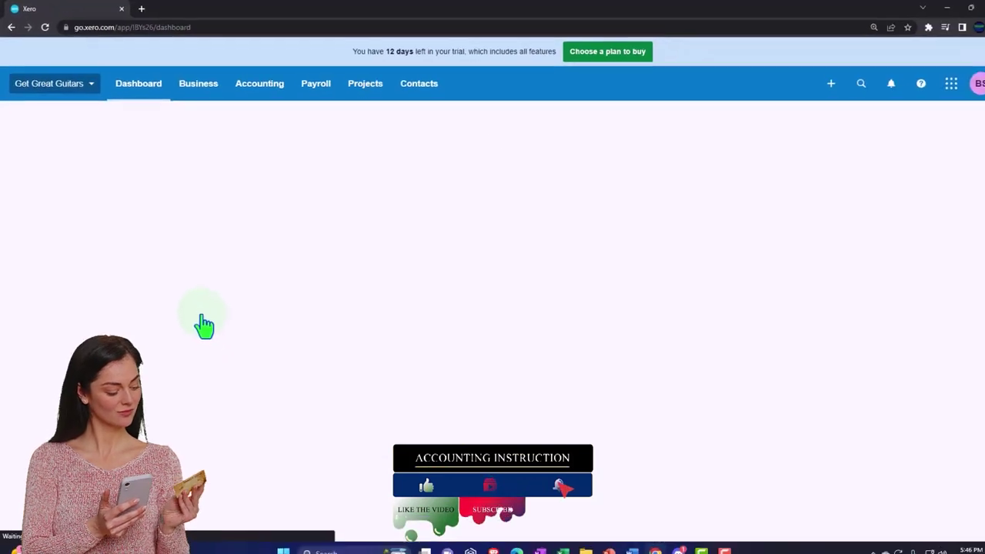
right_click(93, 9)
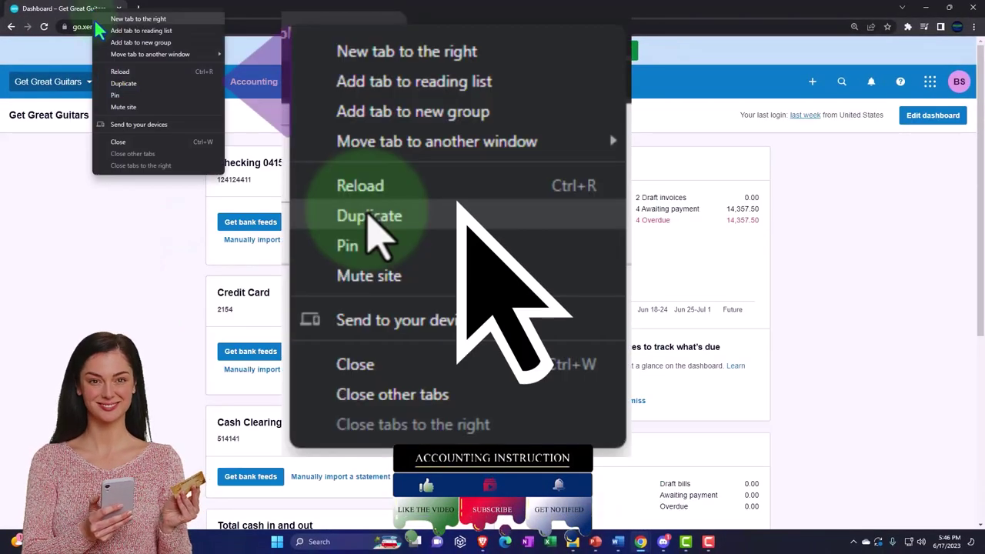
left_click(140, 84)
right_click(185, 11)
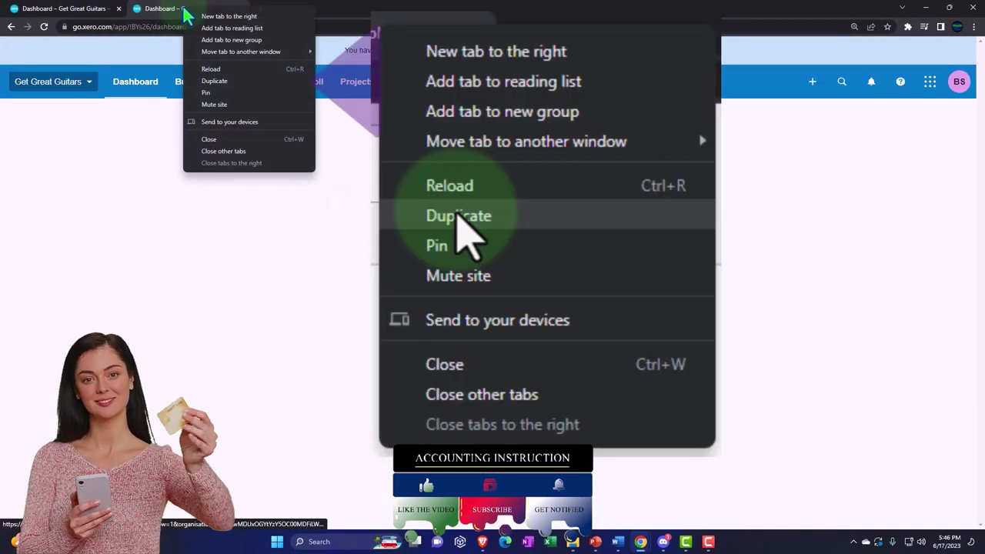
left_click(259, 84)
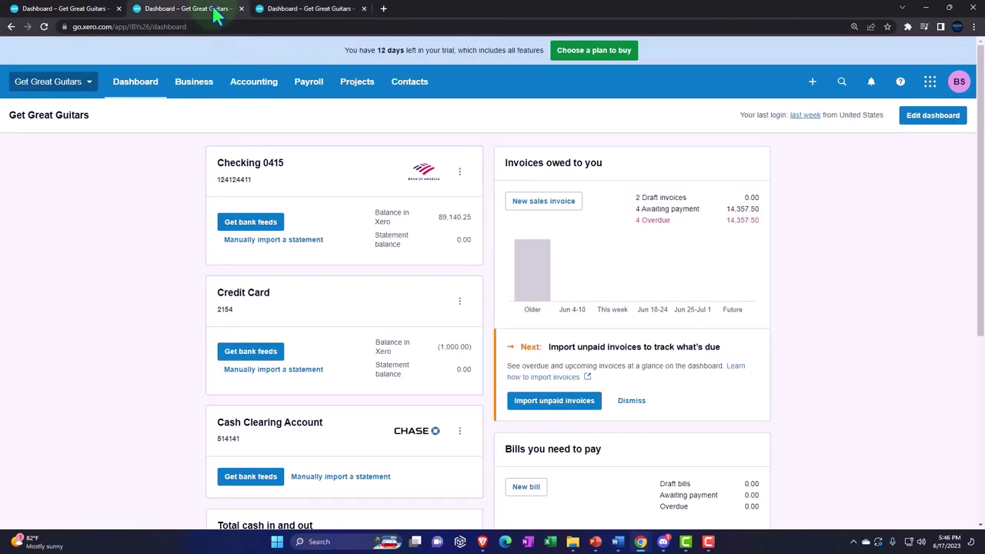
- Open the Balance Sheet report in the second browser tab and the Income Statement (Profit and Loss) in the third
left_click(254, 88)
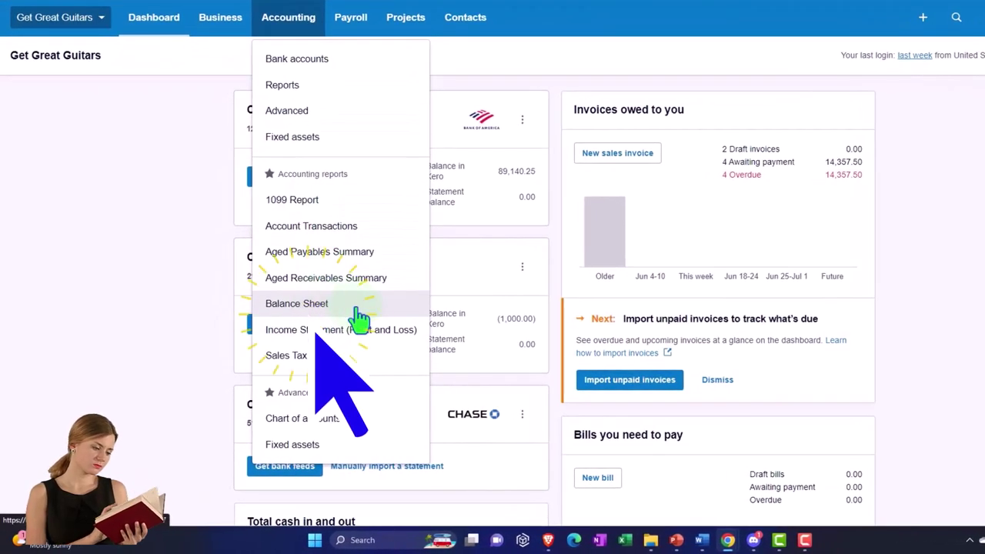
left_click(357, 306)
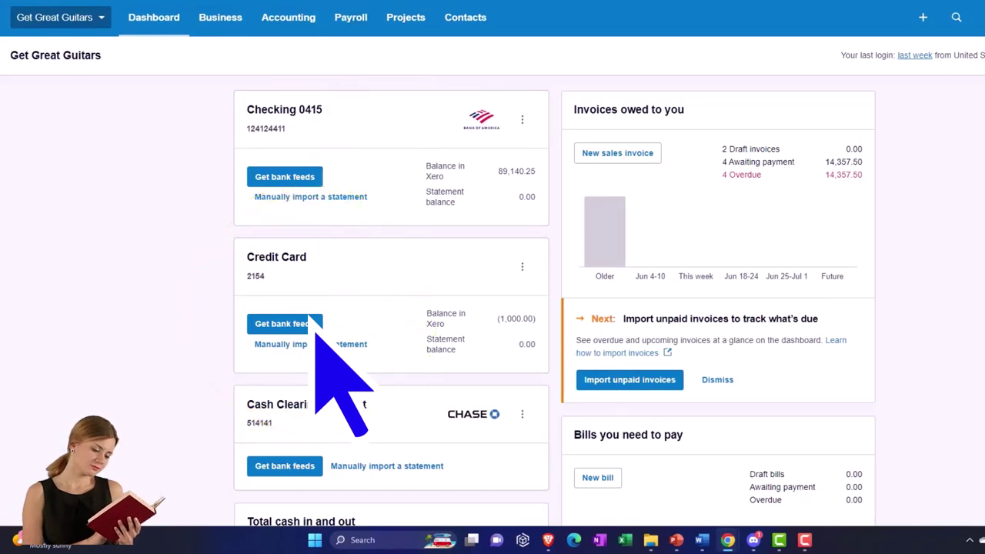
left_click(291, 20)
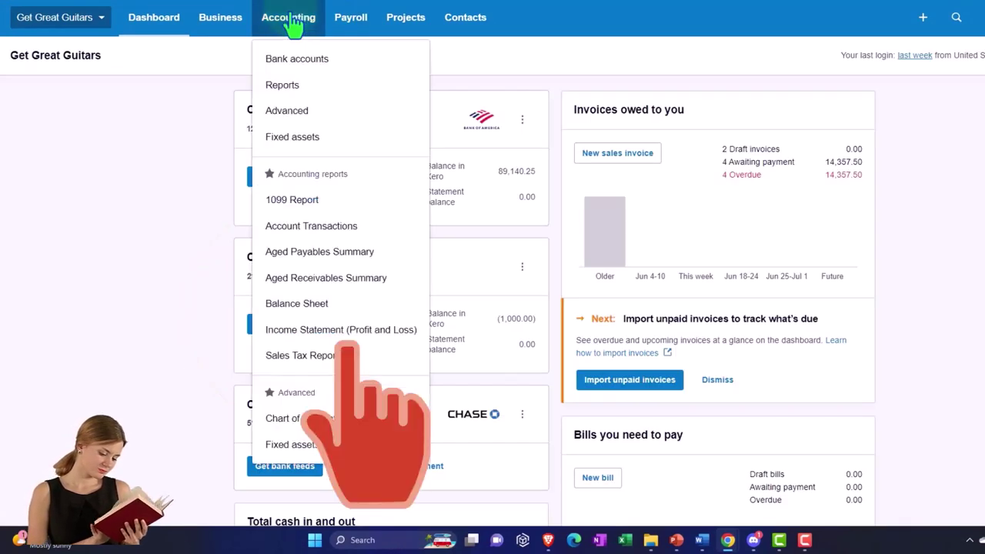
left_click(377, 330)
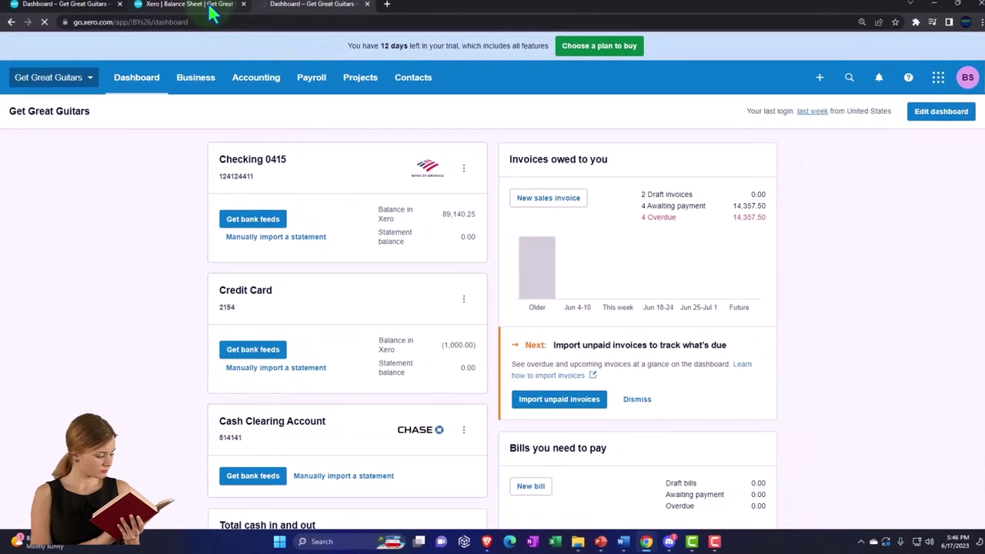
- Set the Balance Sheet to a custom date of Dec 31, 2023 and update the report
left_click(210, 6)
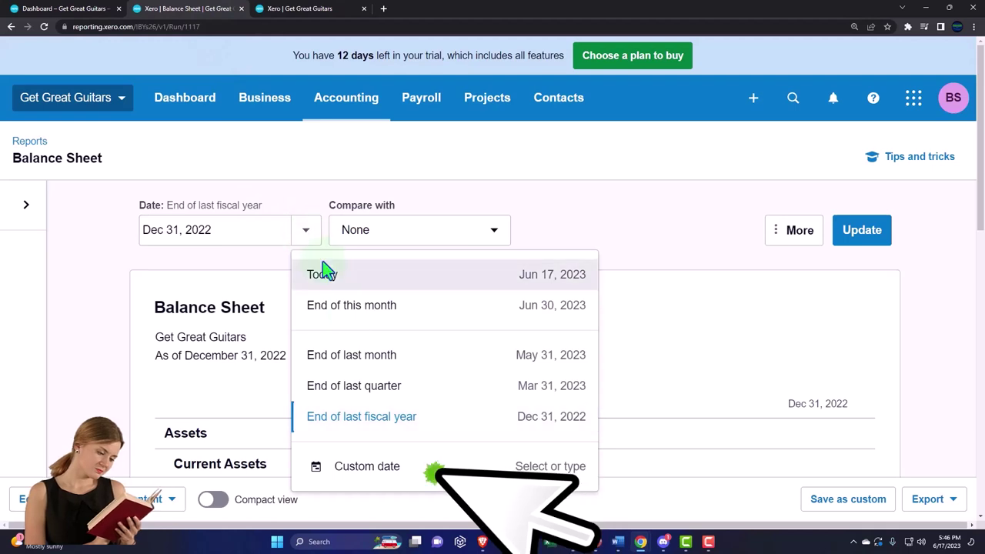
left_click(385, 467)
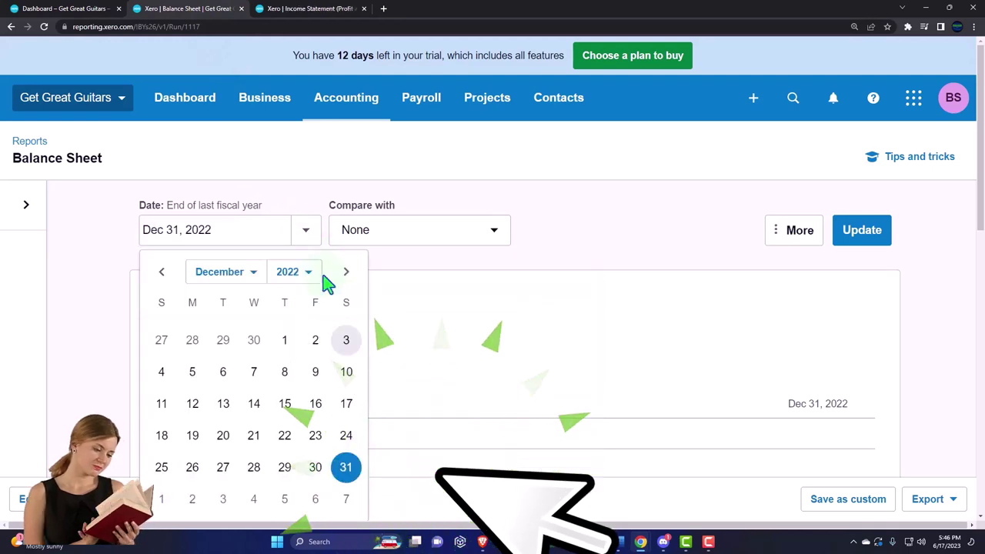
left_click(308, 273)
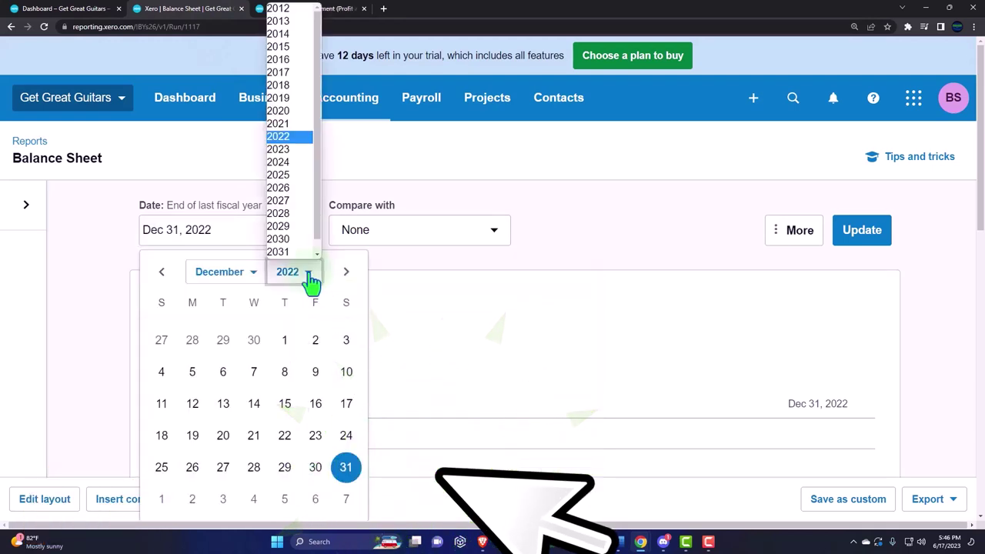
left_click(284, 149)
left_click(162, 499)
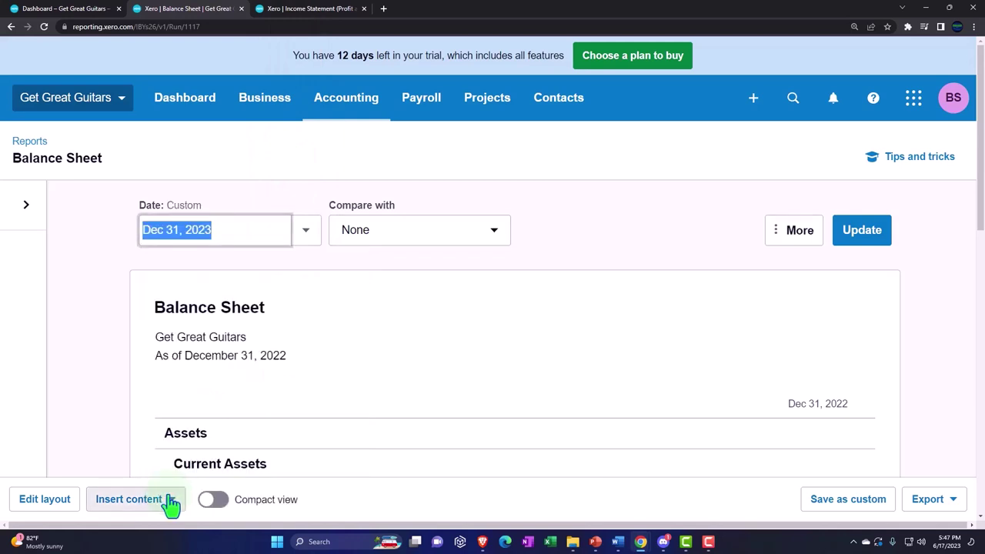
left_click(865, 245)
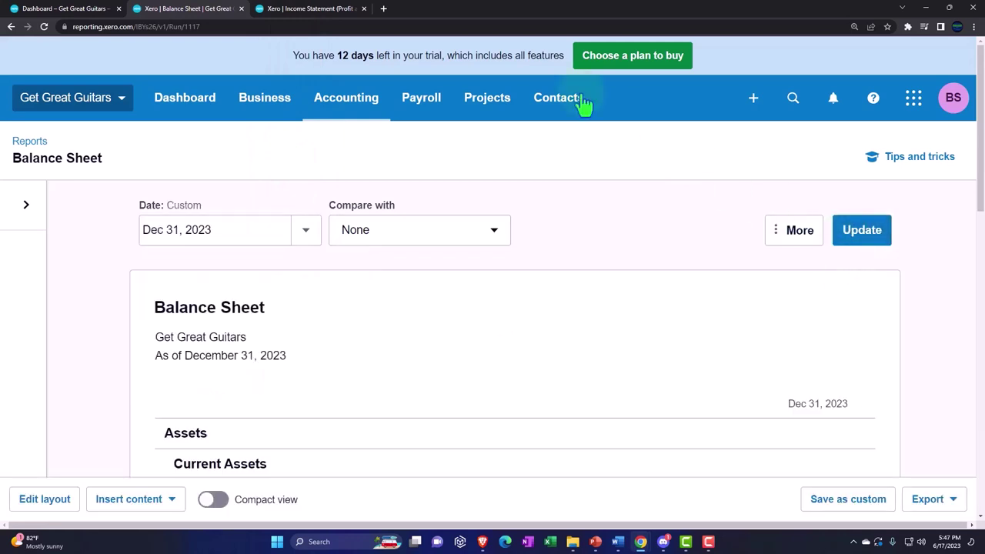
- Check the Income Statement's date range and examine the accounting flowchart in OneNote, ending back on the Get Great Guitars dashboard
left_click(335, 12)
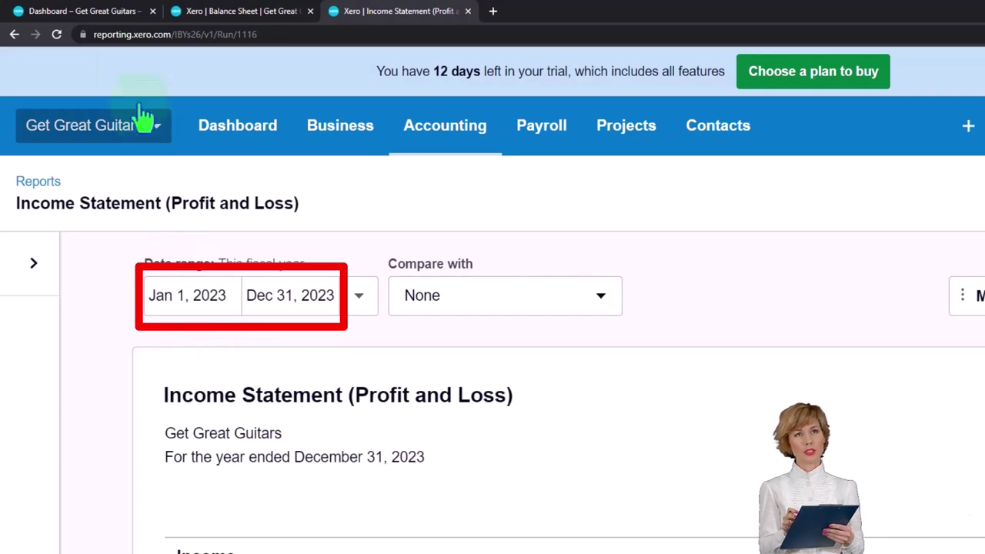
left_click(108, 15)
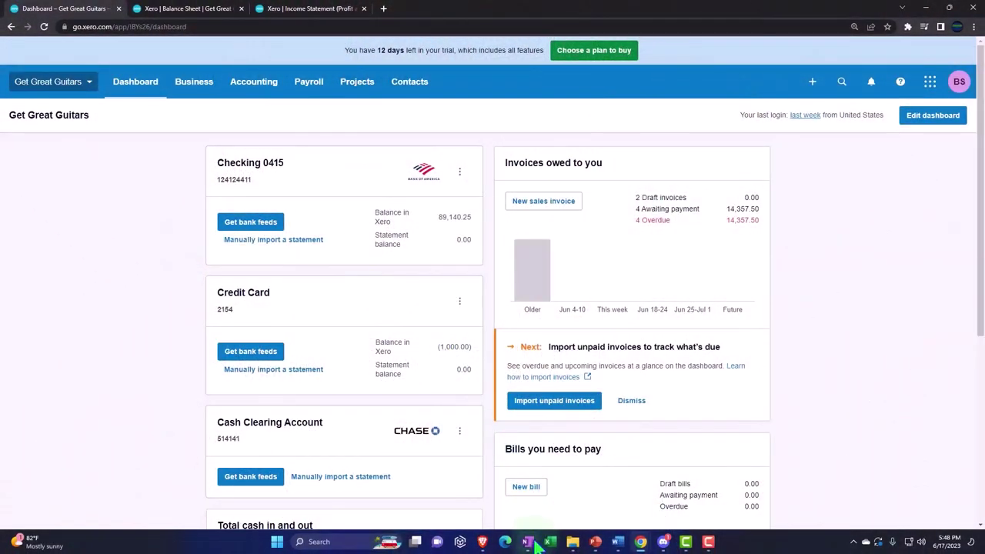
left_click(531, 543)
scroll(392, 336, "up", 2)
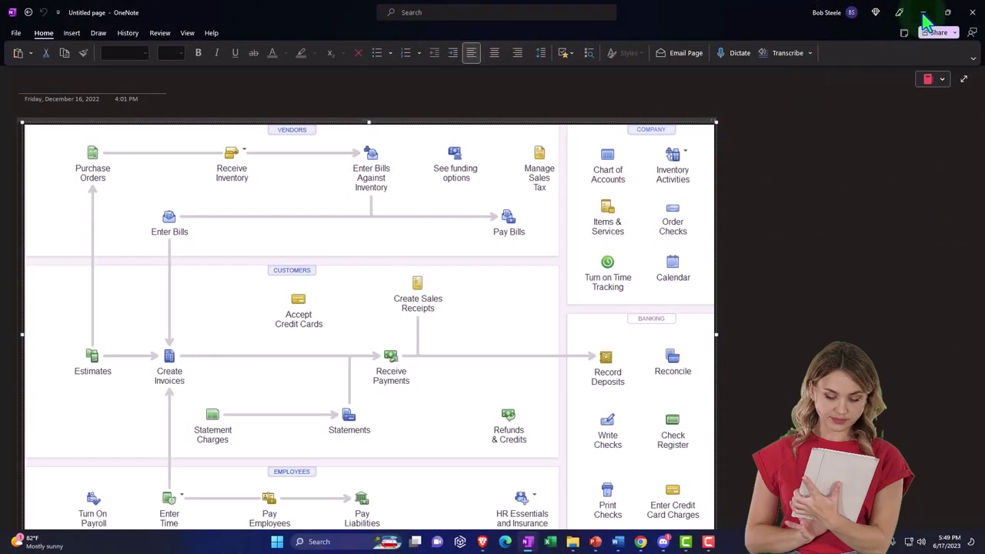
left_click(924, 14)
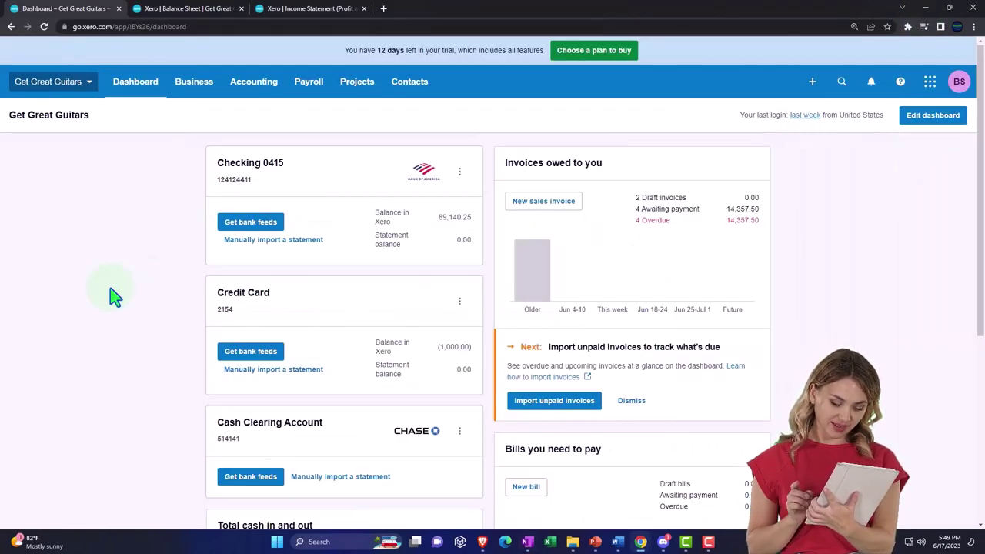
left_click(97, 88)
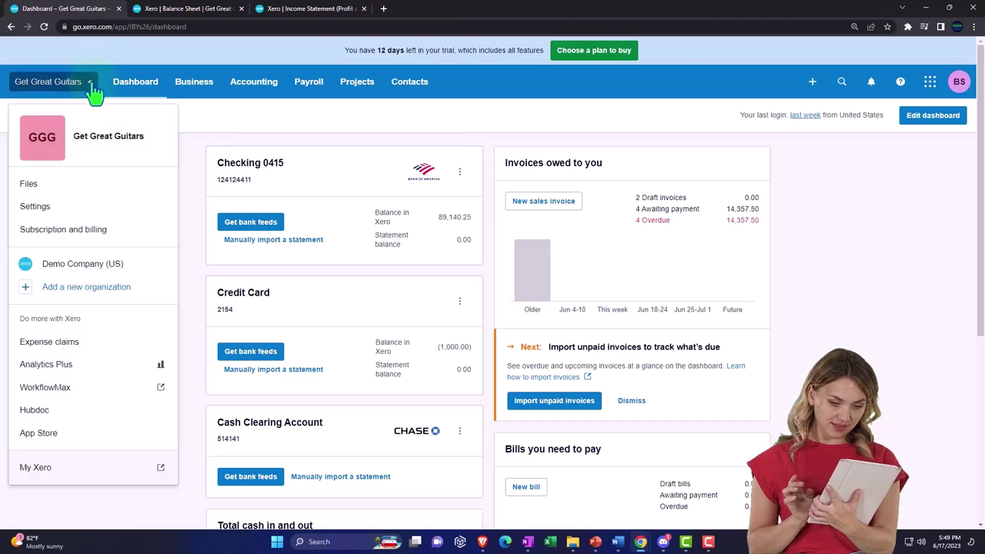
scroll(74, 336, "down", 1)
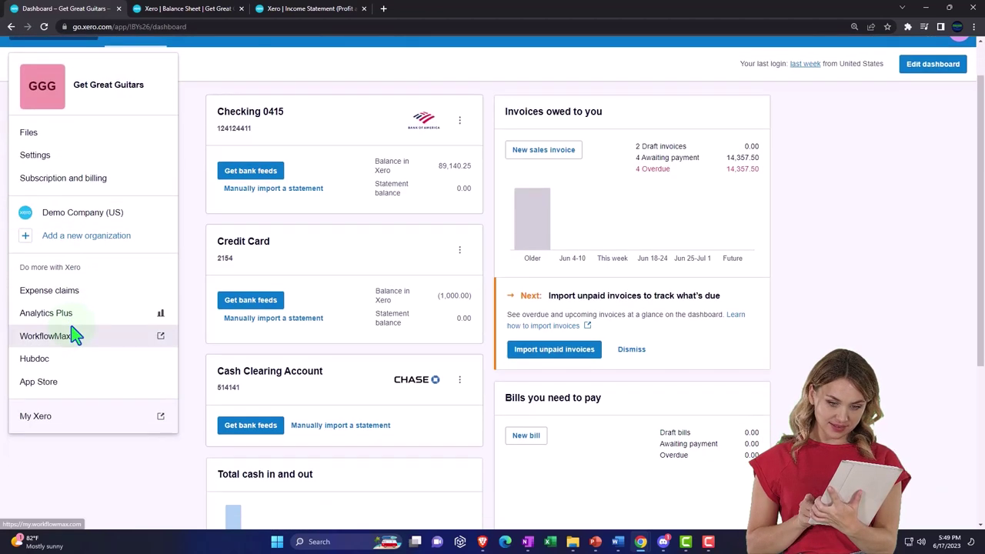
scroll(77, 336, "up", 1)
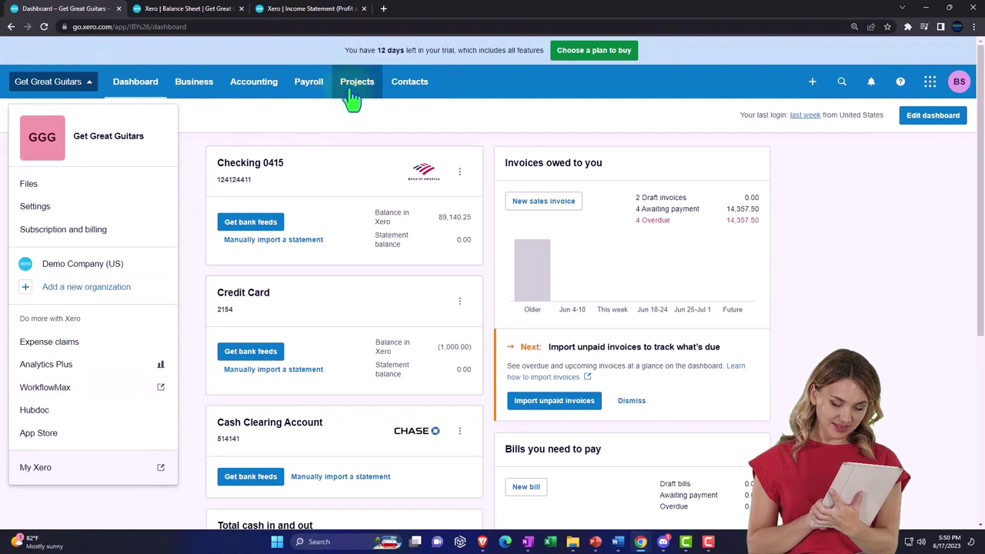
- Open the list of all projects to view the ones in progress
left_click(352, 92)
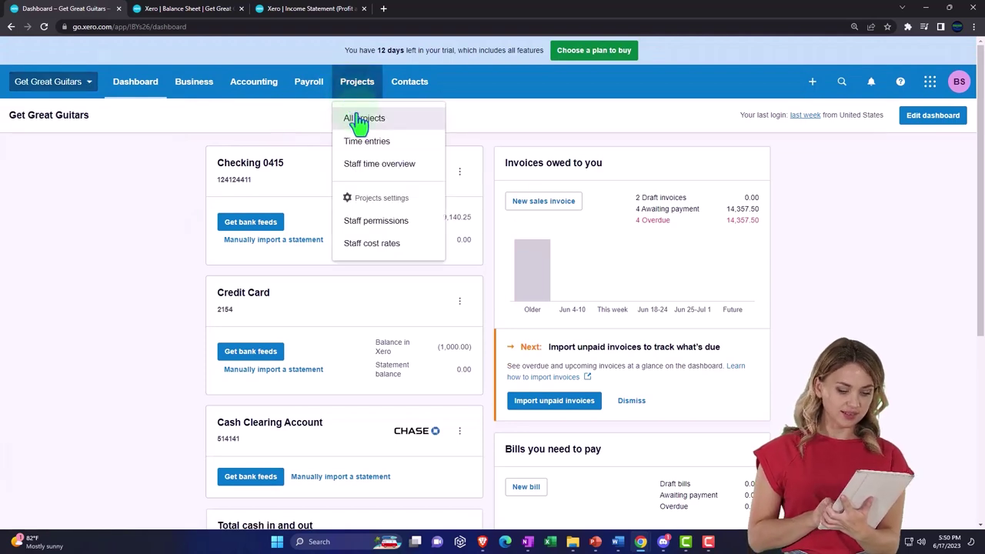
left_click(356, 119)
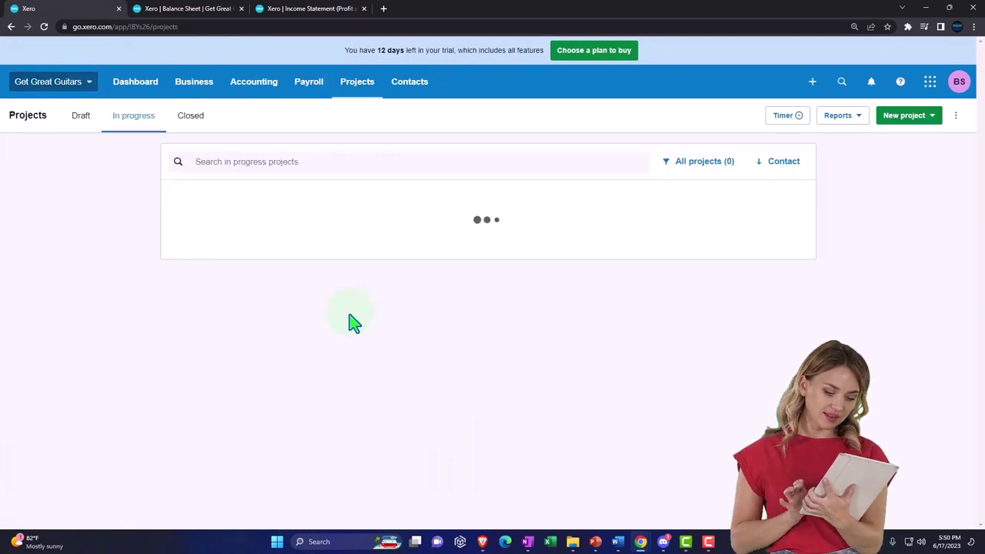
key("ctrl+plus")
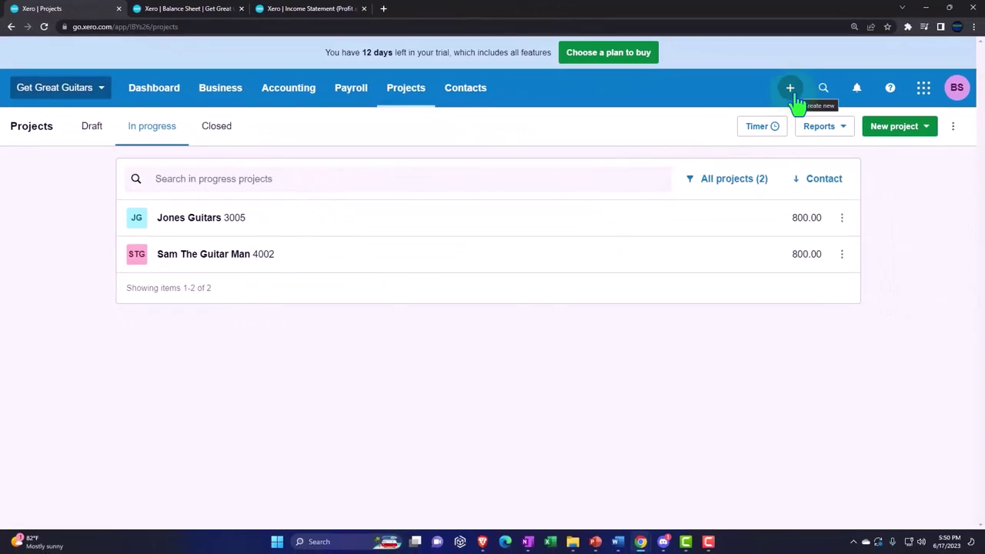
- Create a new Spend Money transaction paid from the Checking 0415 bank account
left_click(790, 89)
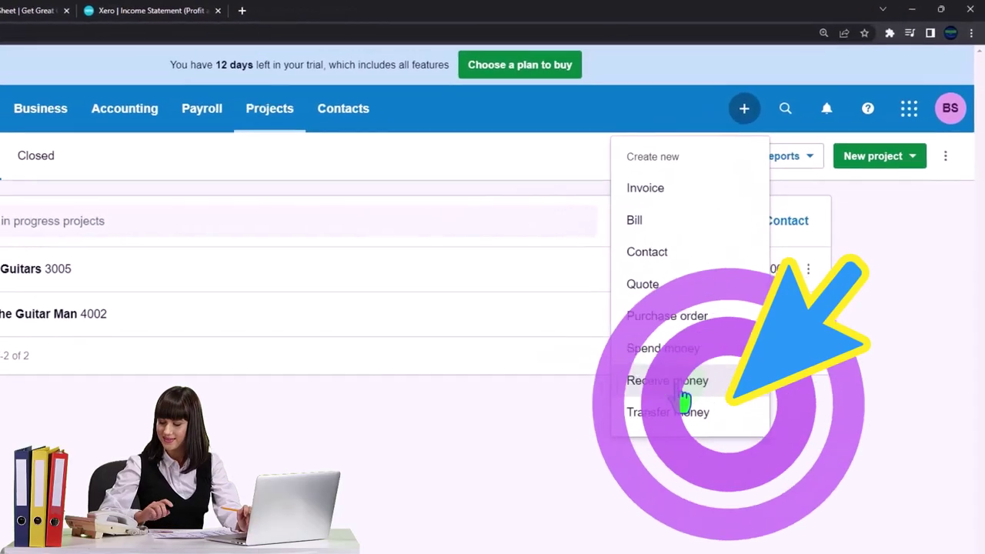
left_click(683, 356)
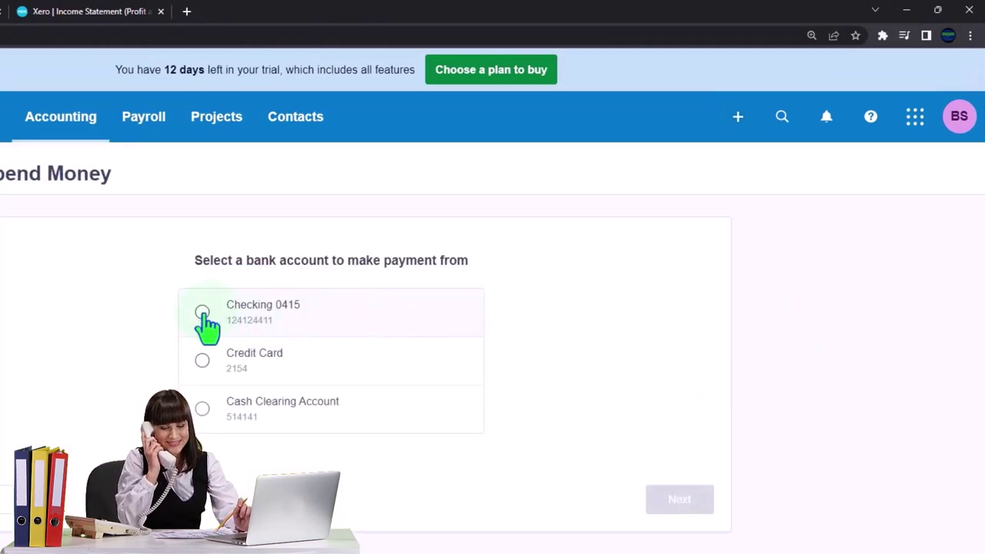
left_click(201, 312)
left_click(679, 498)
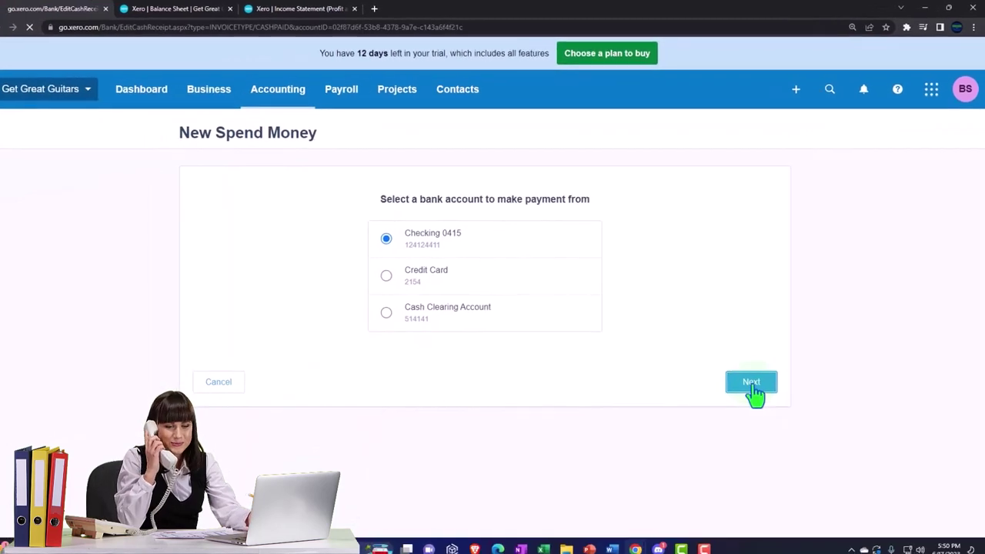
key("ctrl+plus")
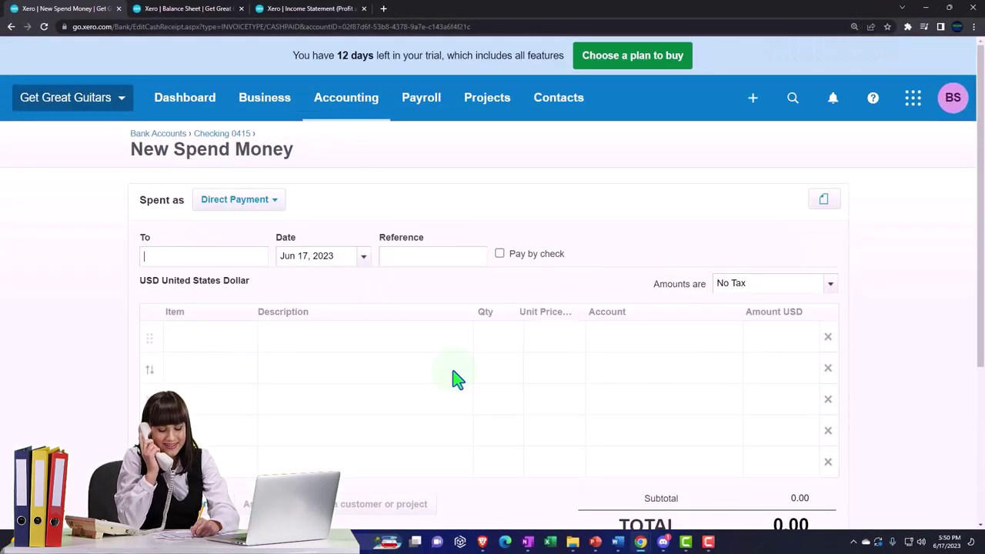
- Set Office Depot as the payee of the Spend Money transaction
left_click(176, 256)
type("Office ")
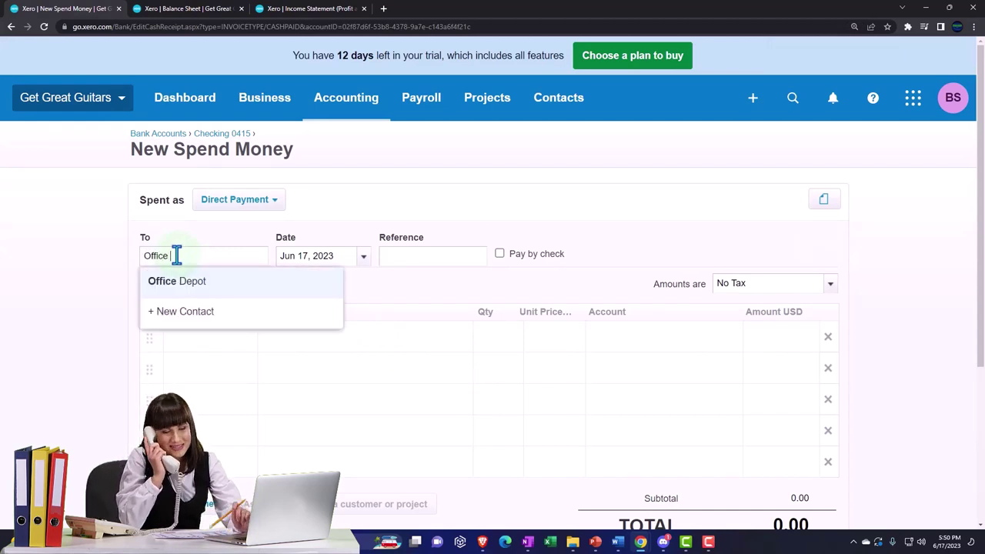
type("De")
key("Tab")
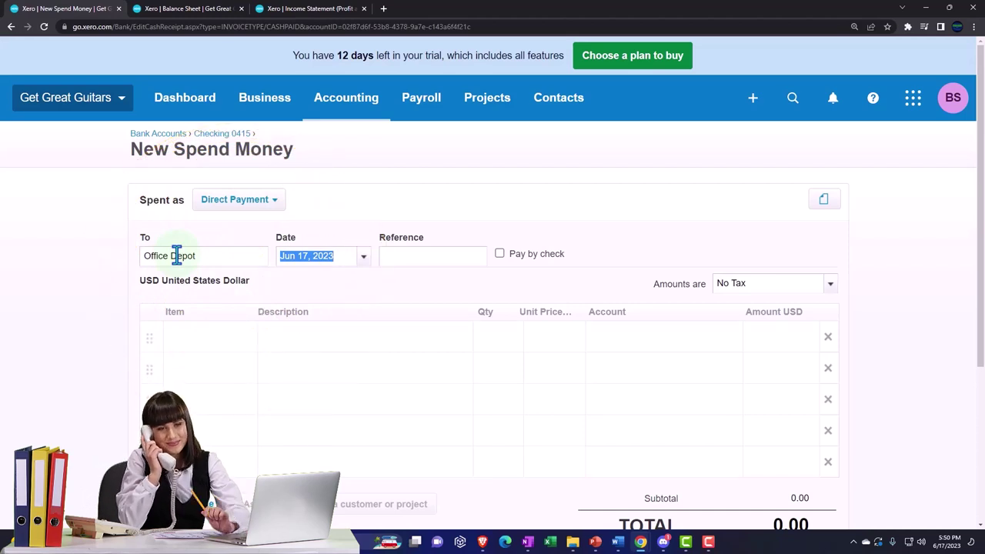
- Set the transaction date to Jan 30, 2023
left_click(363, 257)
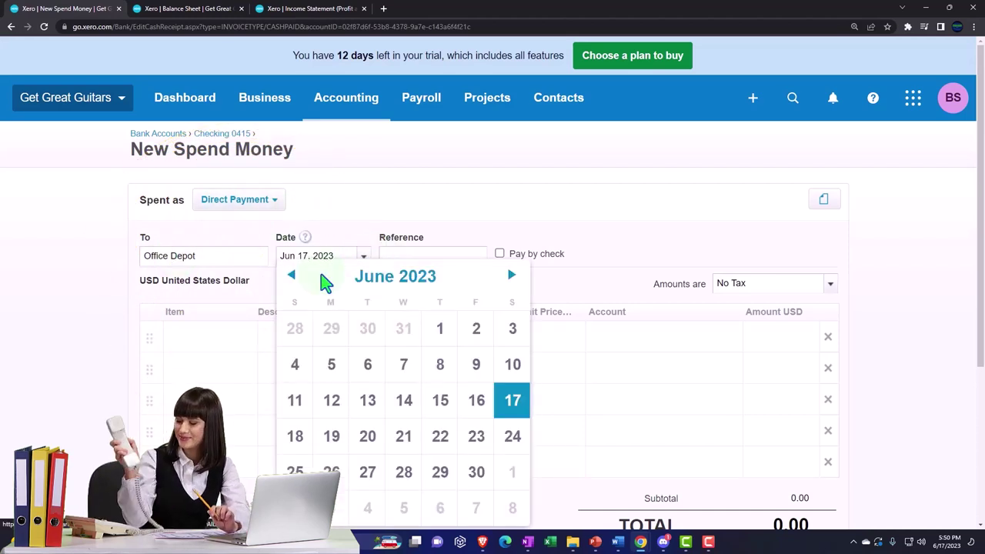
left_click(297, 278)
left_click(297, 278)
left_click(297, 278)
left_click(297, 279)
left_click(297, 278)
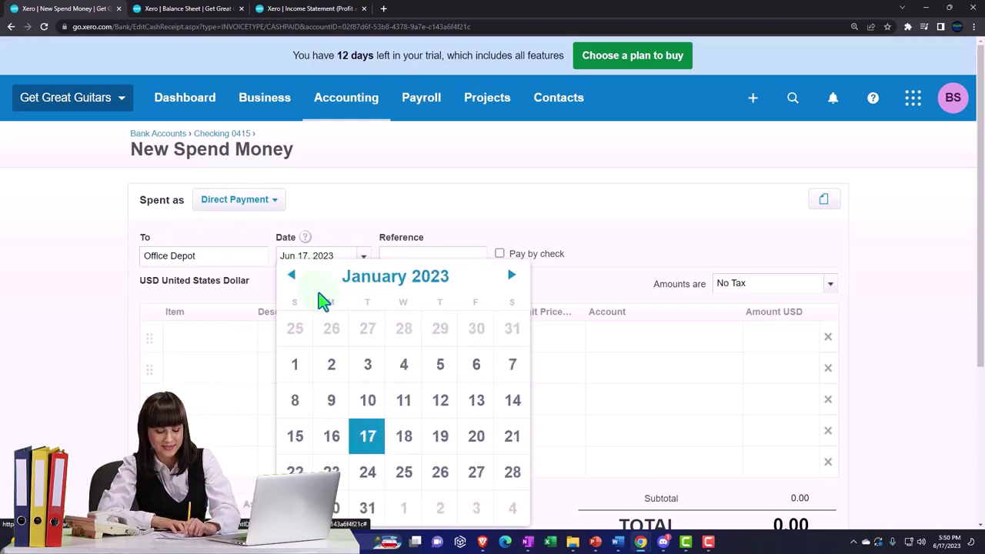
left_click(337, 508)
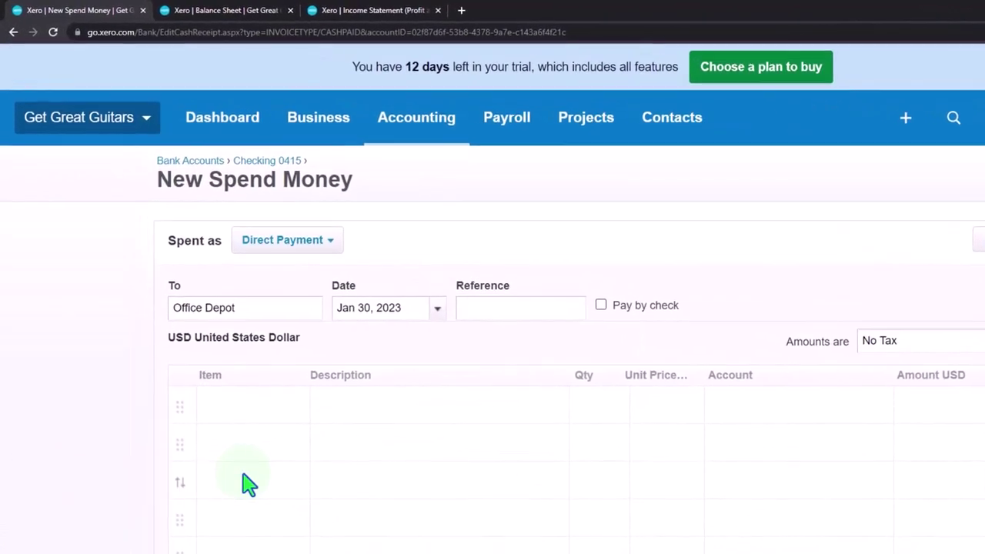
- Enter "Supplies" as the description of the first line, leaving the reference and item blank
key("Tab")
key("Tab")
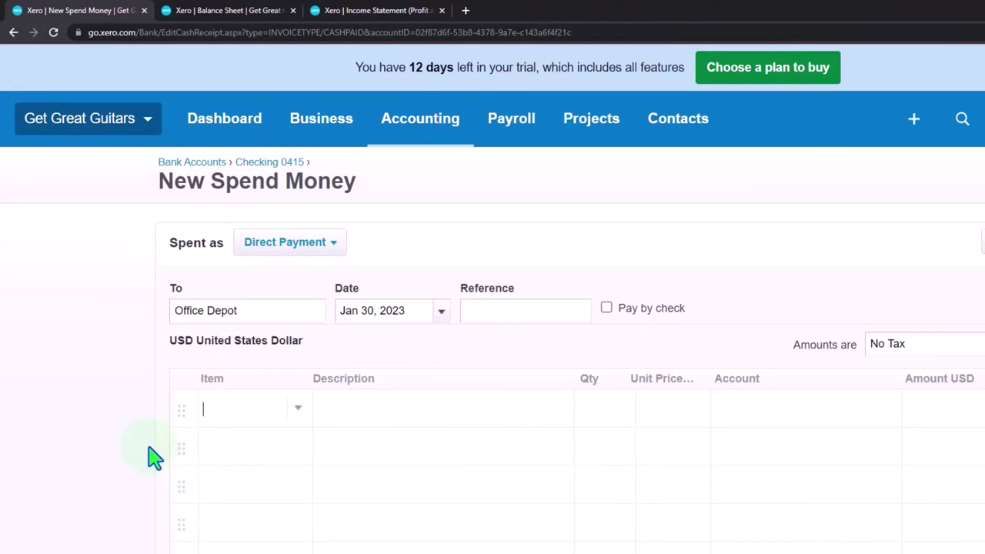
left_click(240, 437)
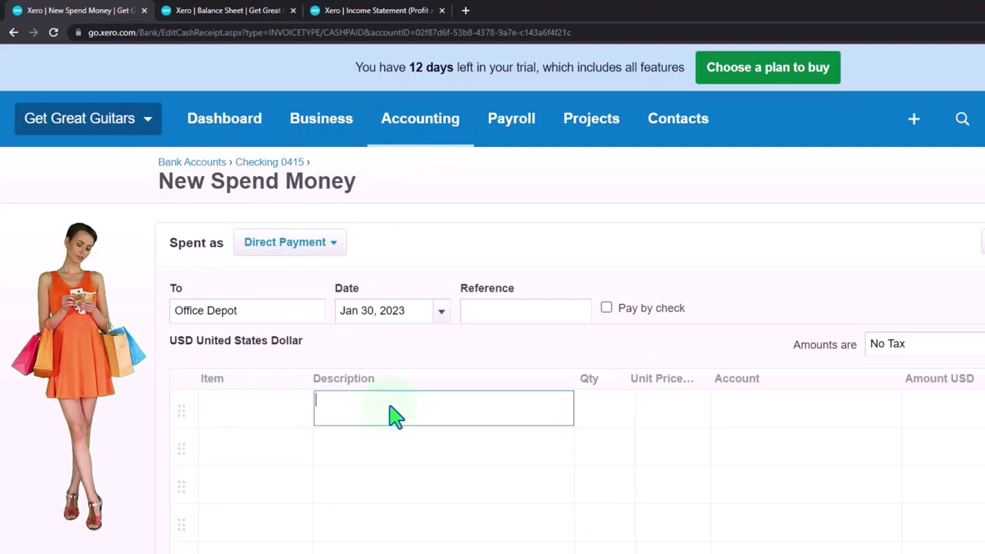
type("Supplies")
key("Tab")
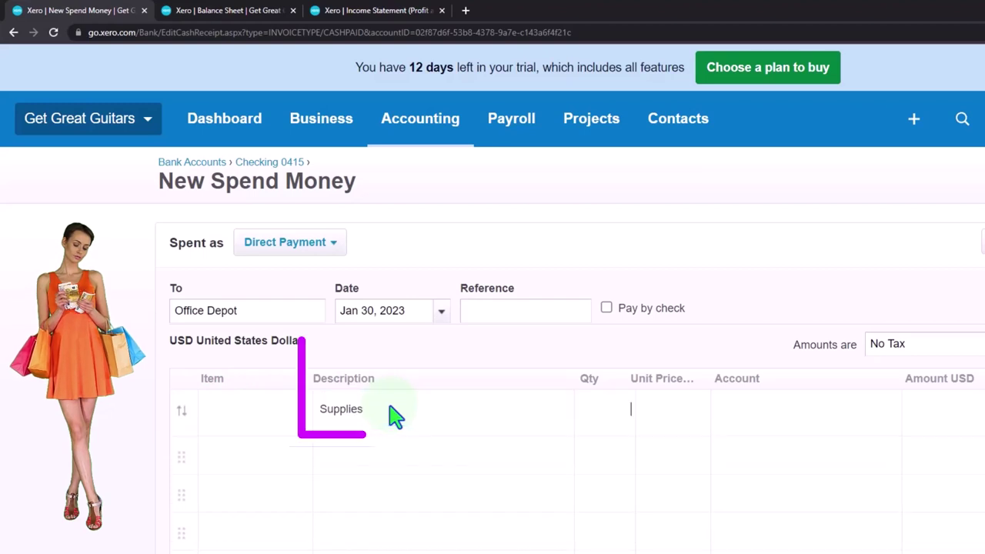
- Give the Supplies line a unit price of 130.00 and code it to account 6750 - Supplies Expense
key("Tab")
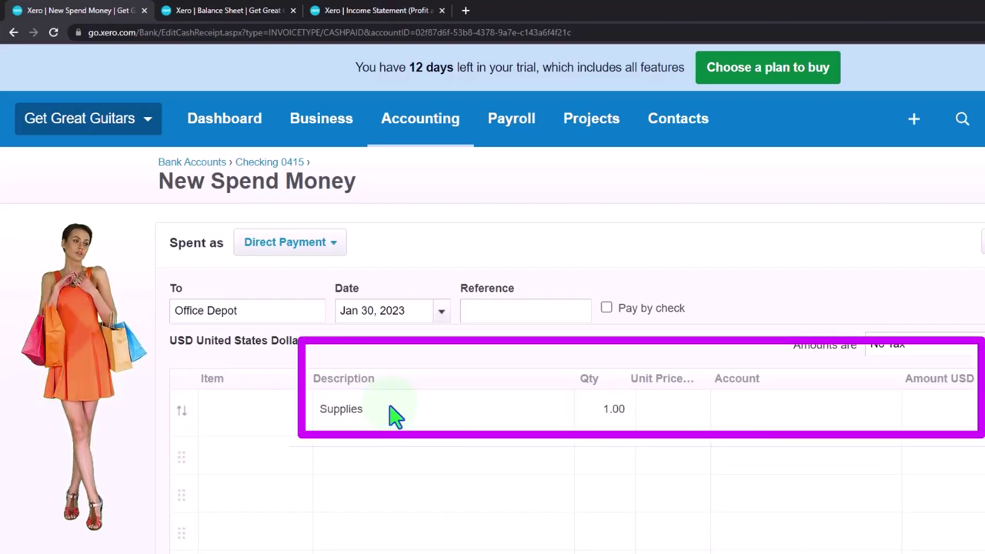
type("130")
key("Tab")
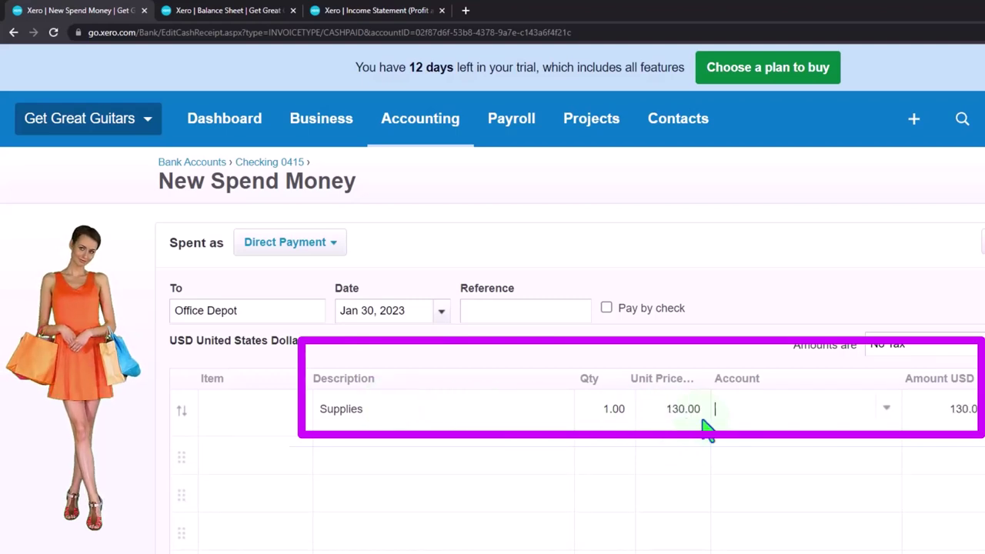
type("Su")
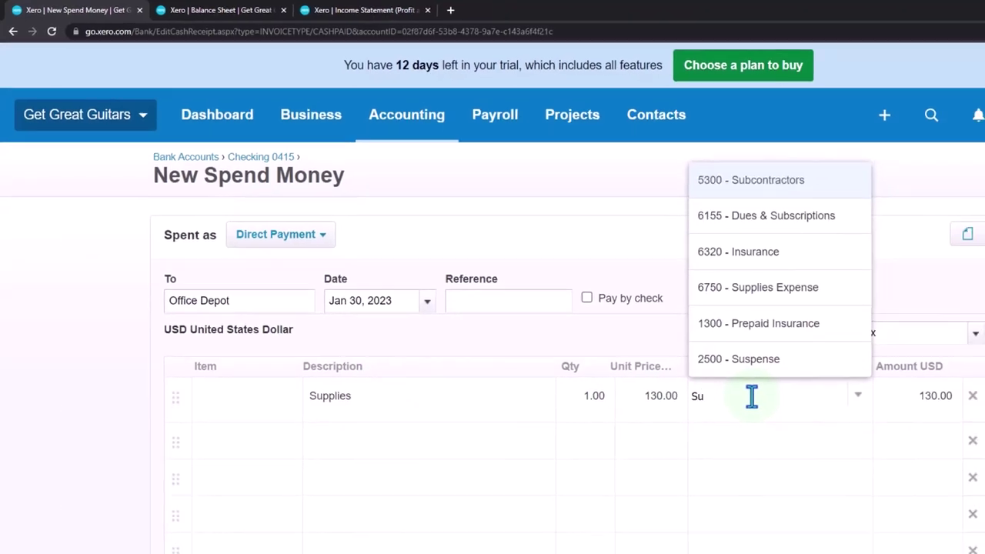
type("p")
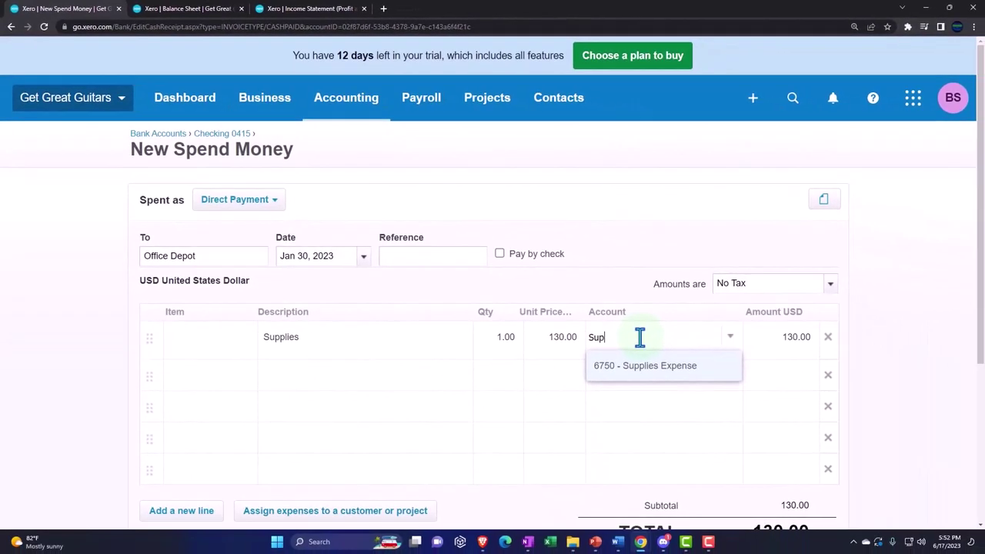
left_click(648, 366)
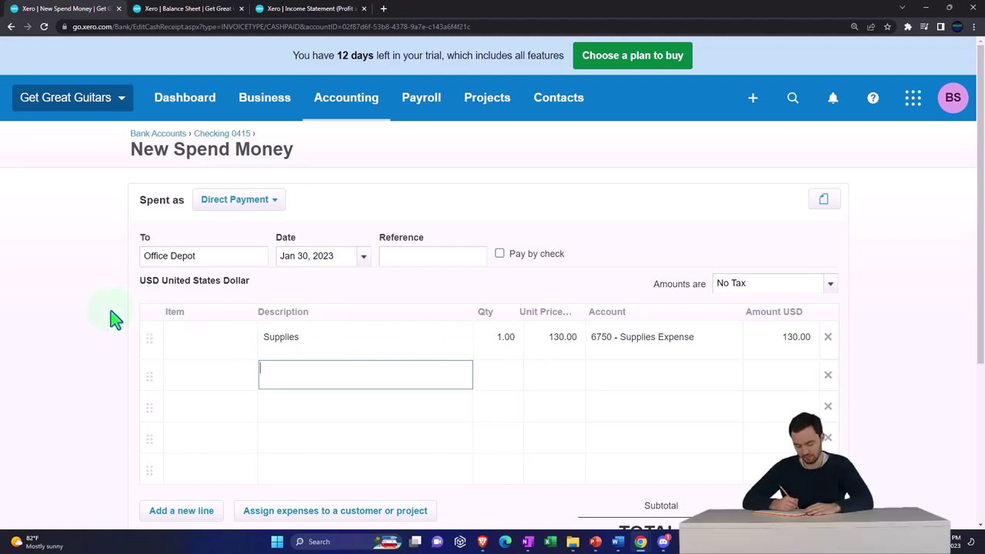
- Assign the Supplies line as a billable expense to the in-progress Jones Guitars project 3005
scroll(110, 318, "down", 1)
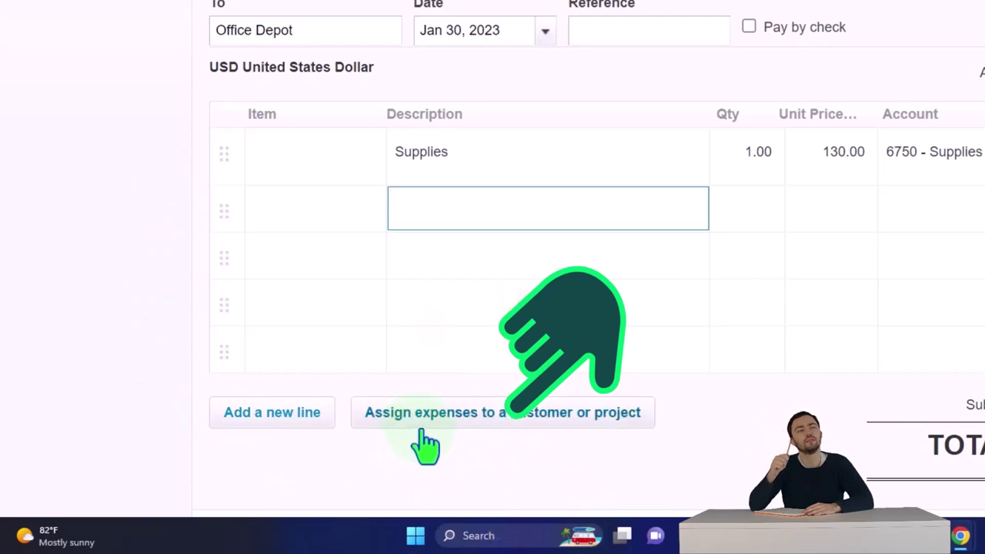
left_click(428, 437)
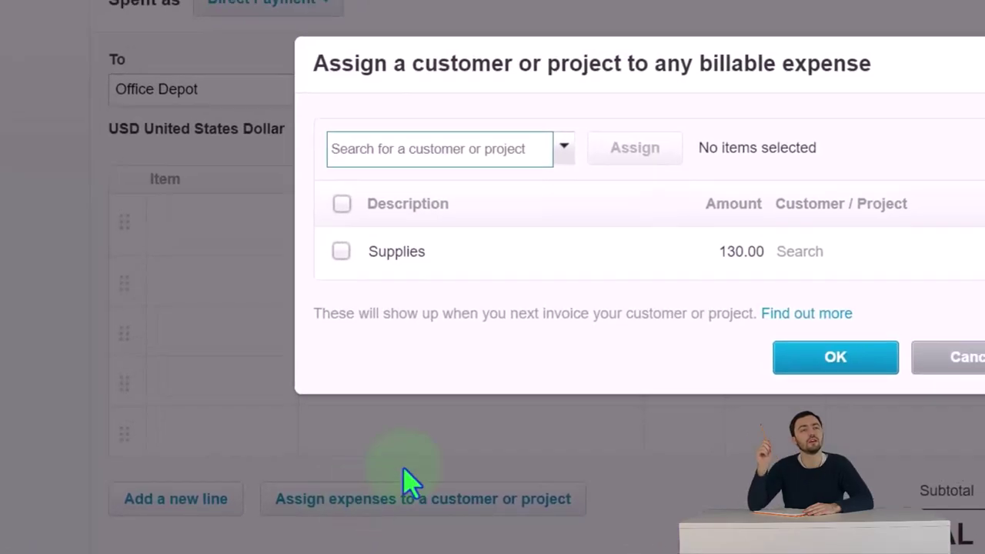
left_click(488, 216)
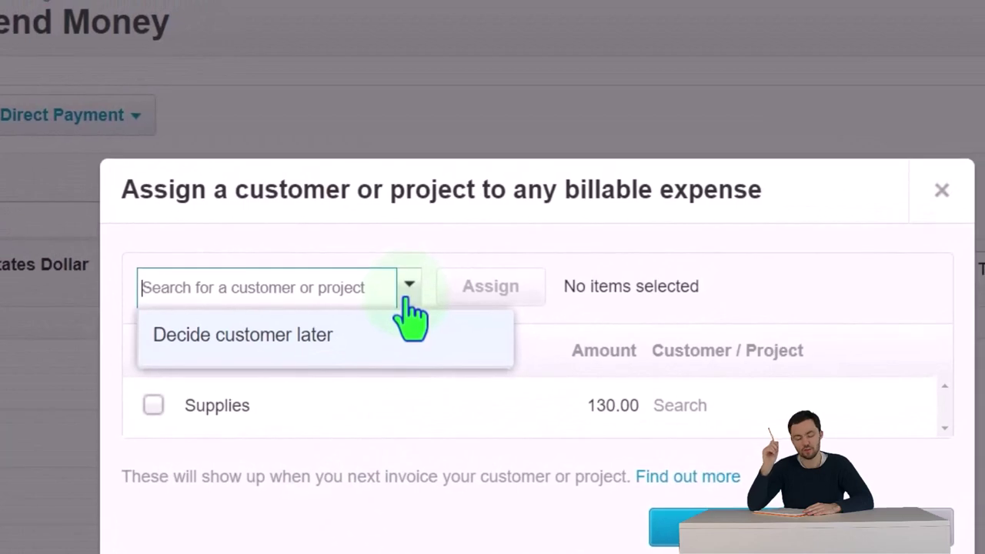
left_click(418, 225)
type("3")
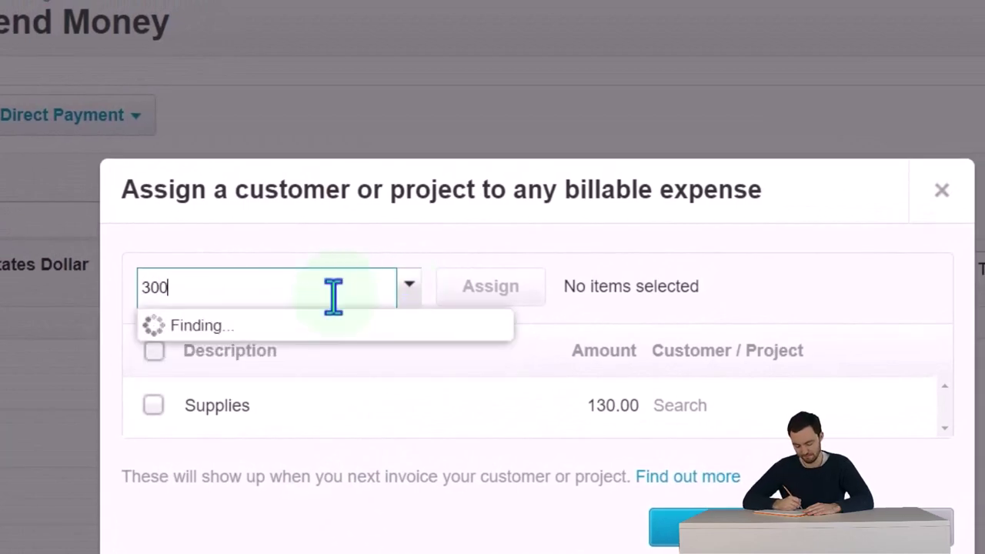
type("00")
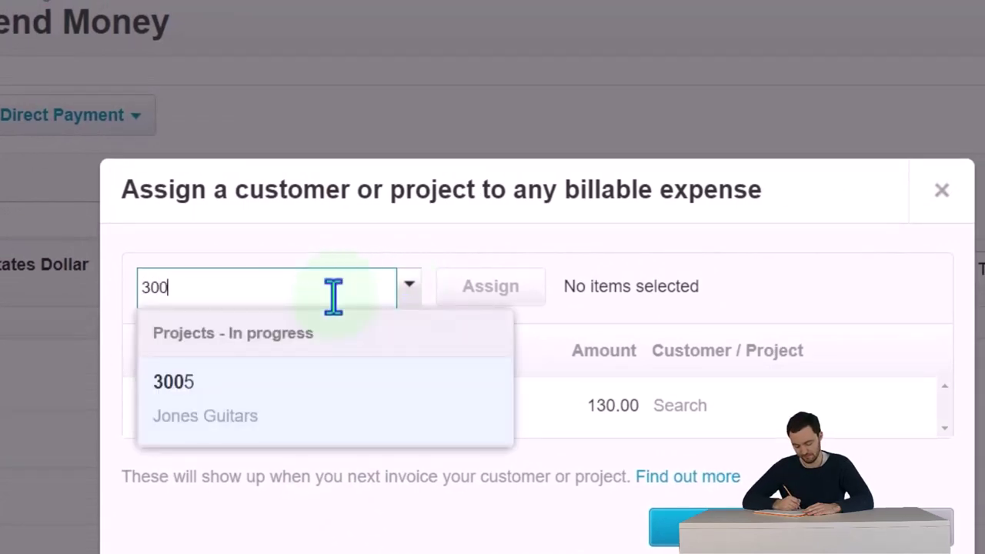
type("5")
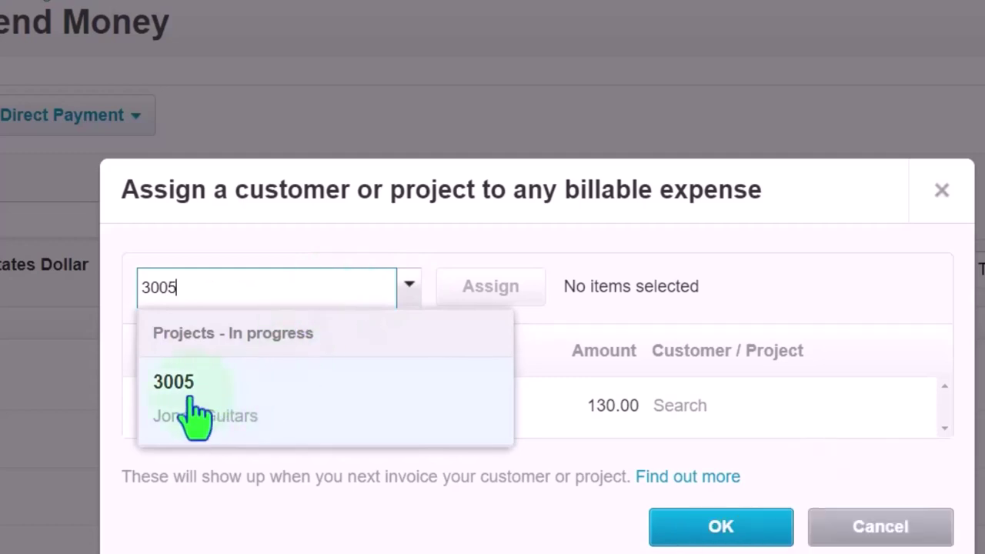
left_click(190, 398)
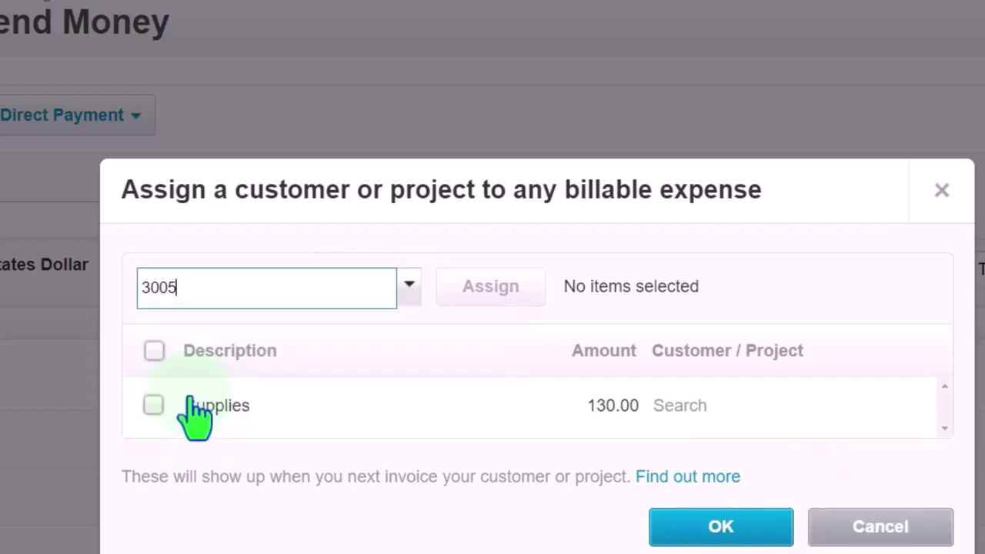
left_click(154, 351)
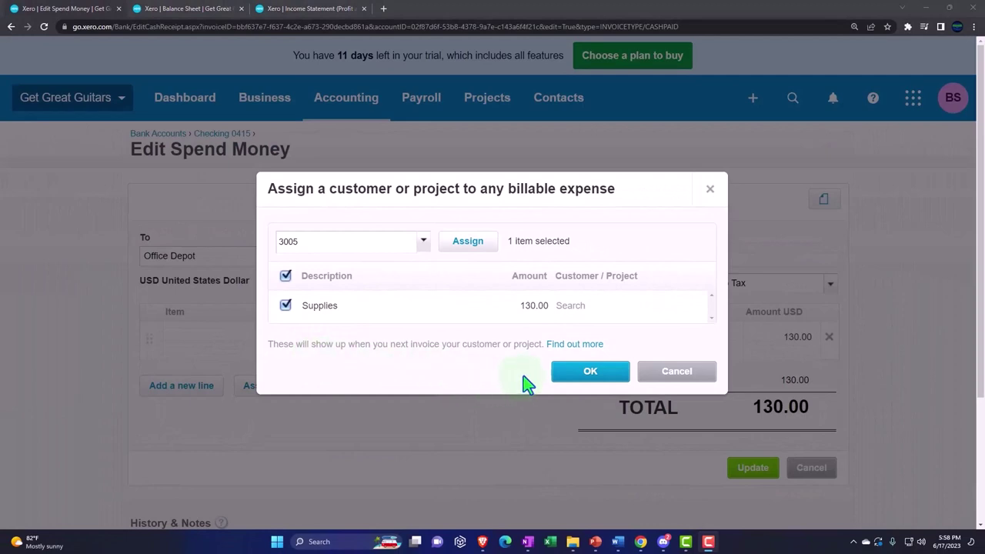
left_click(467, 241)
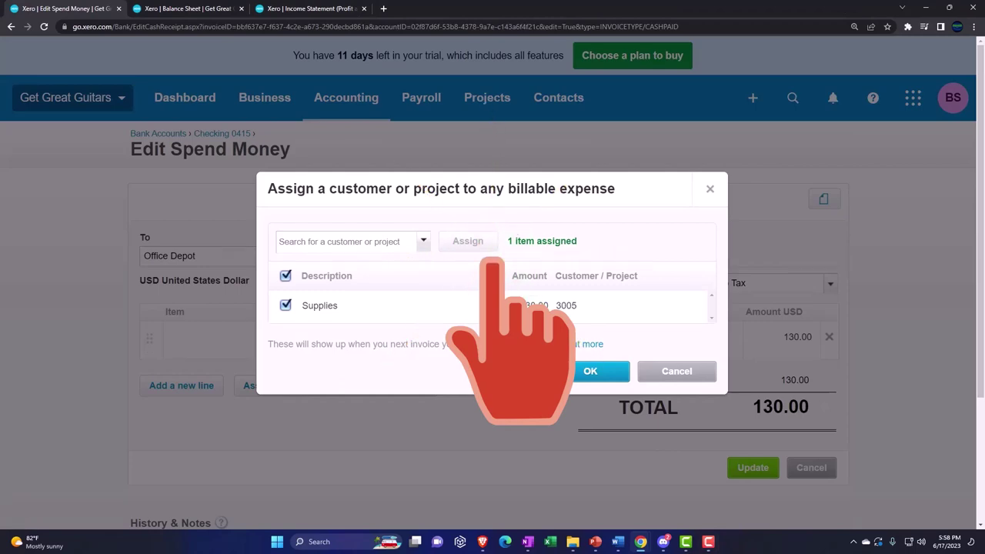
left_click(575, 376)
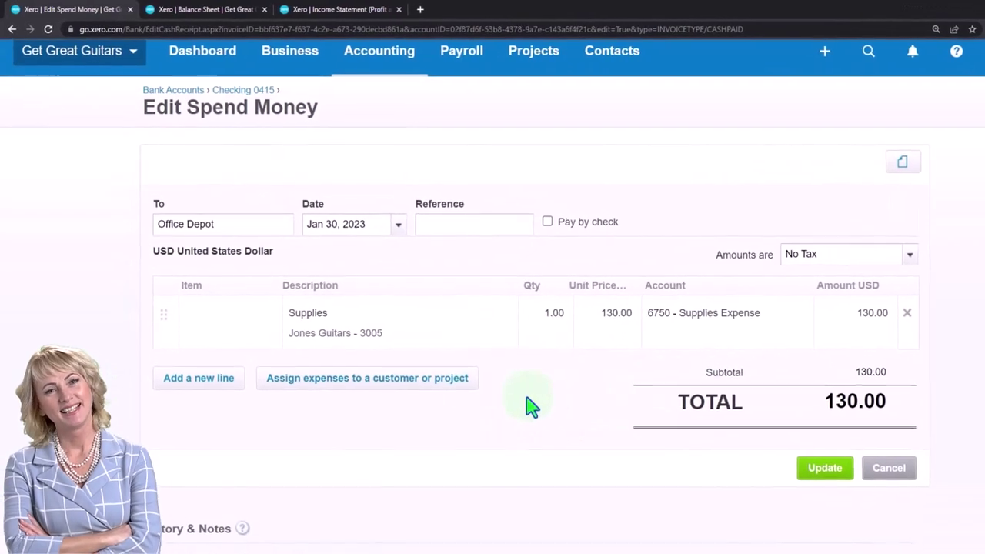
- Review the line's project assignment without changing it, and save the updated Spend Money transaction
left_click(439, 394)
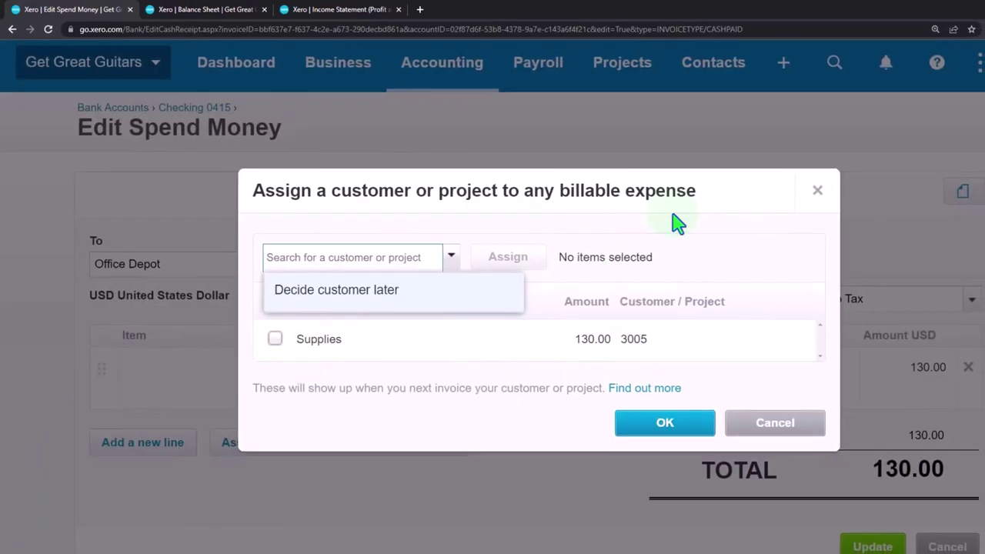
left_click(799, 189)
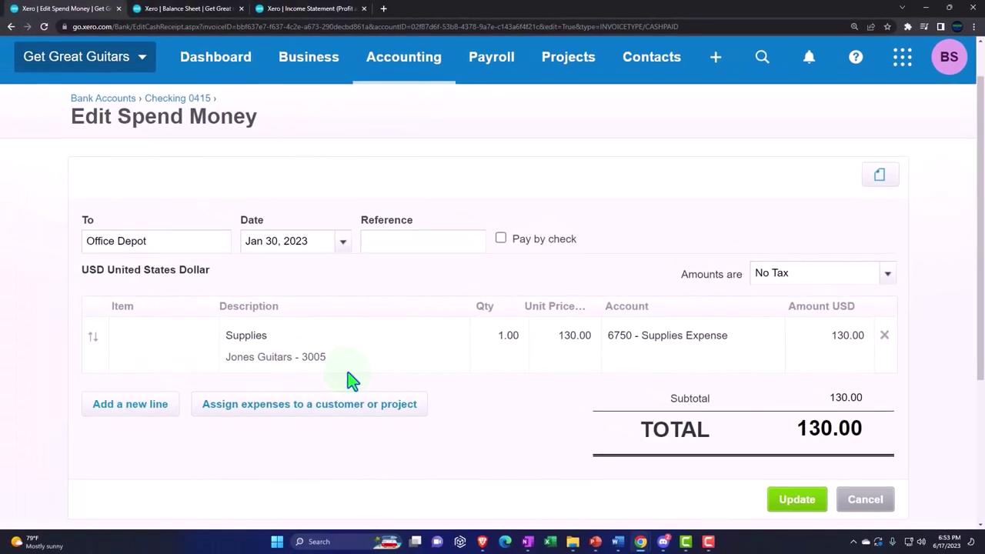
left_click(797, 501)
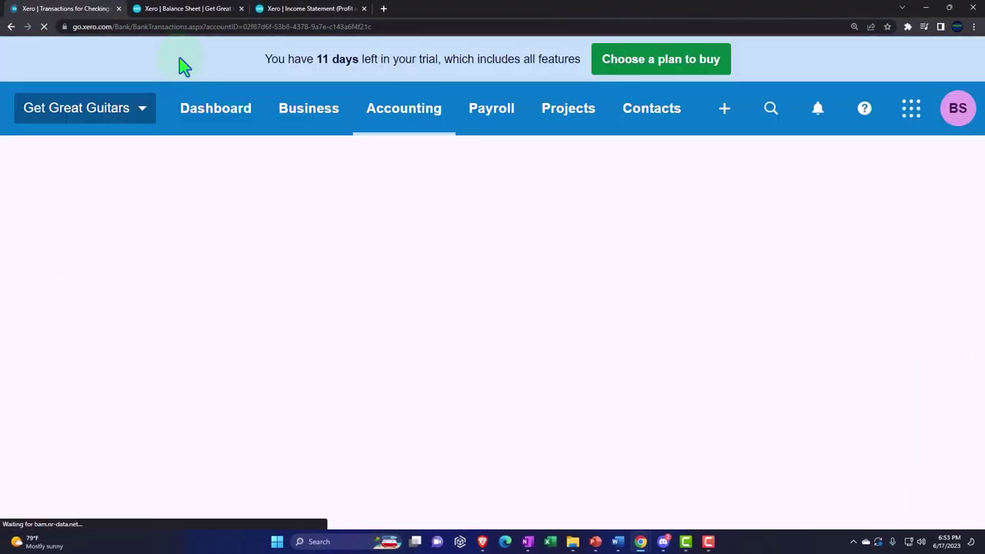
- Refresh the balance sheet as of December 31, 2023 and check its current assets
left_click(192, 9)
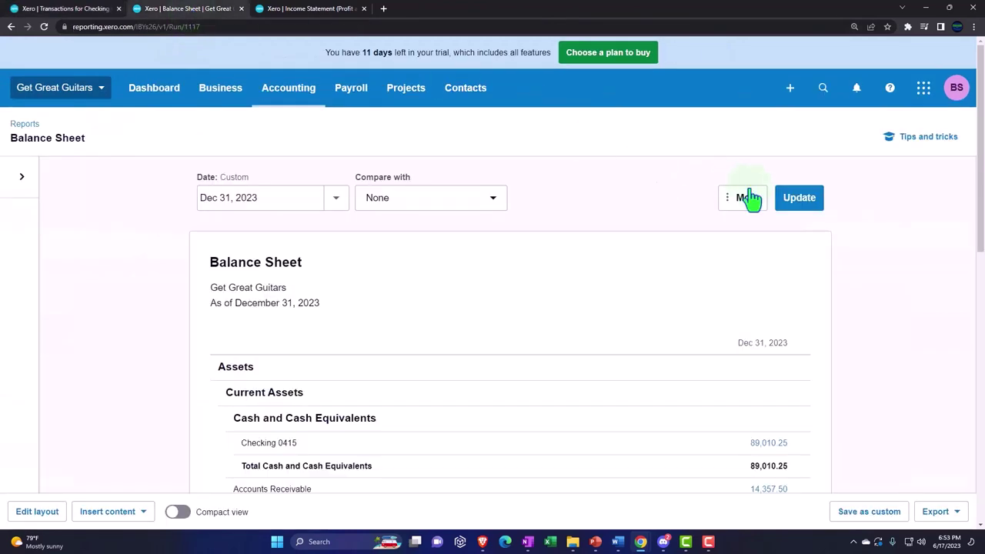
left_click(797, 198)
scroll(695, 236, "down", 2)
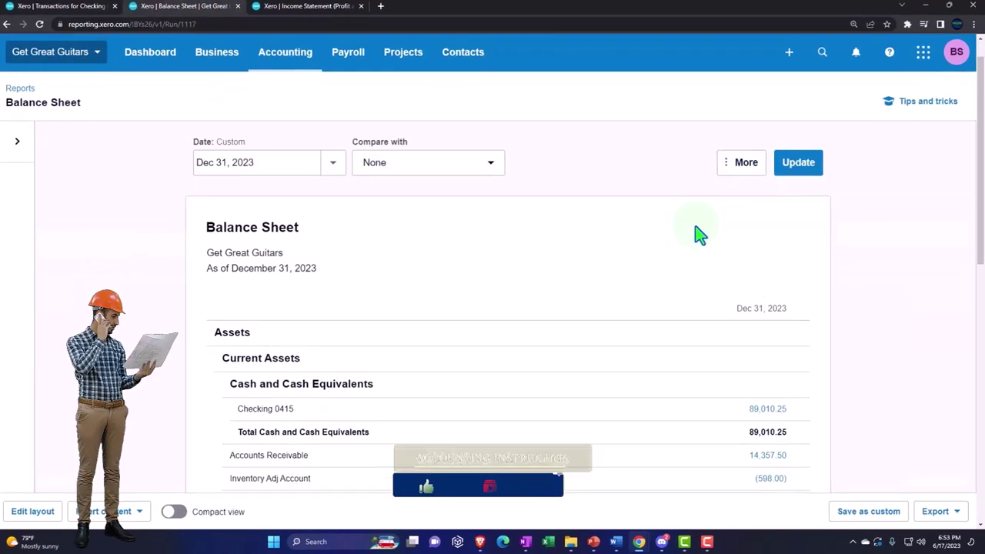
- Drill into the Checking 0415 balance and check the Office Depot payment dated Jan 30, 2023
left_click(757, 280)
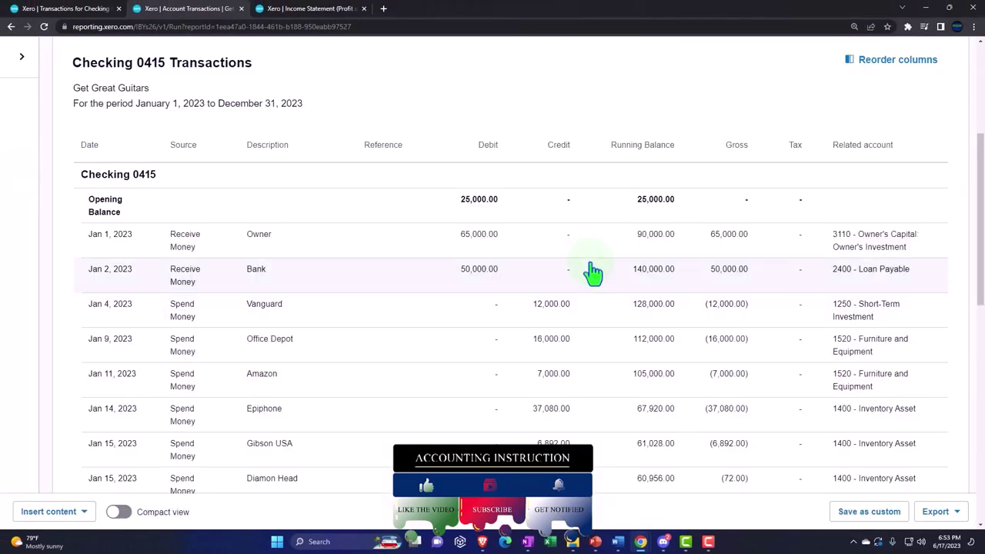
scroll(584, 270, "down", 4)
scroll(589, 274, "down", 3)
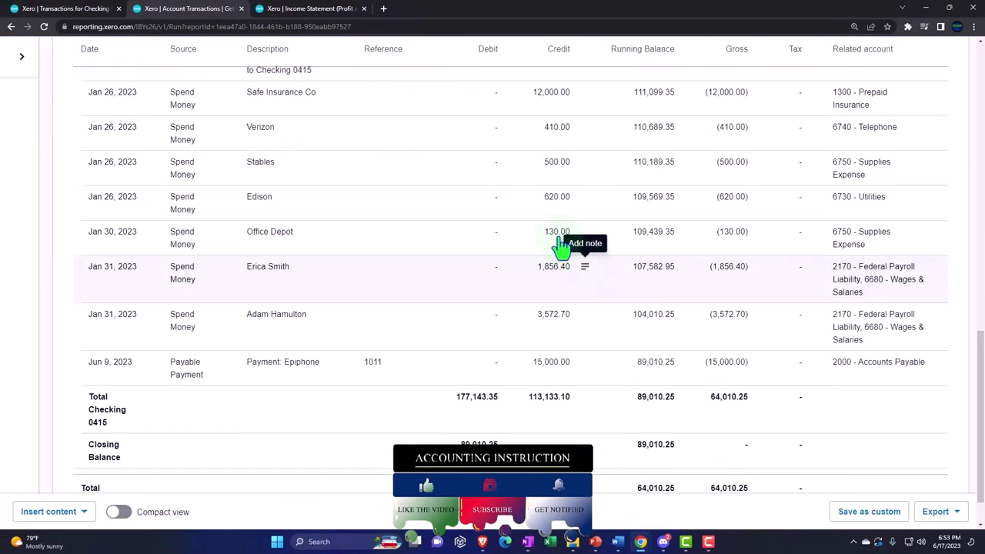
left_click(557, 240)
scroll(231, 279, "up", 15)
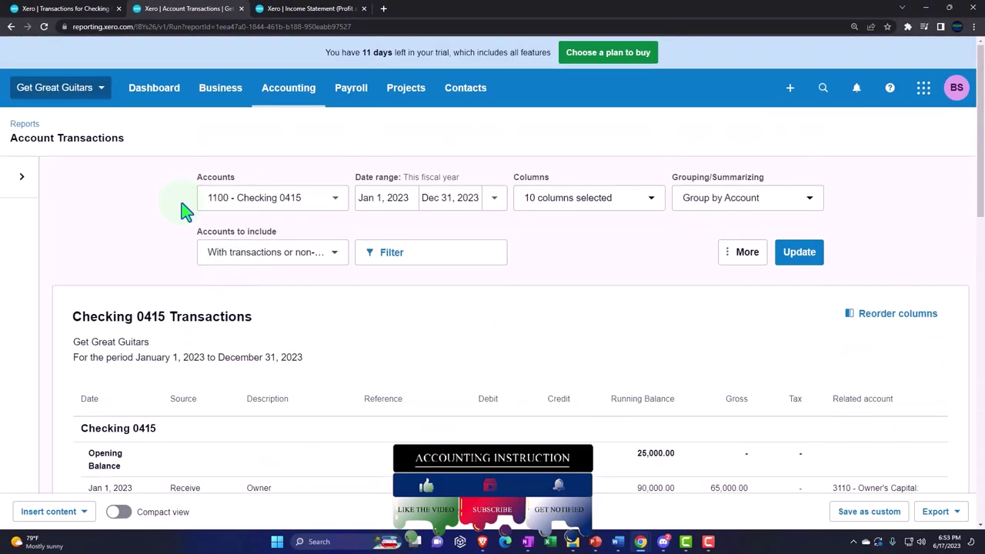
- Refresh the 2023 income statement and find Supplies Expense under Operating Expenses
left_click(289, 9)
left_click(796, 193)
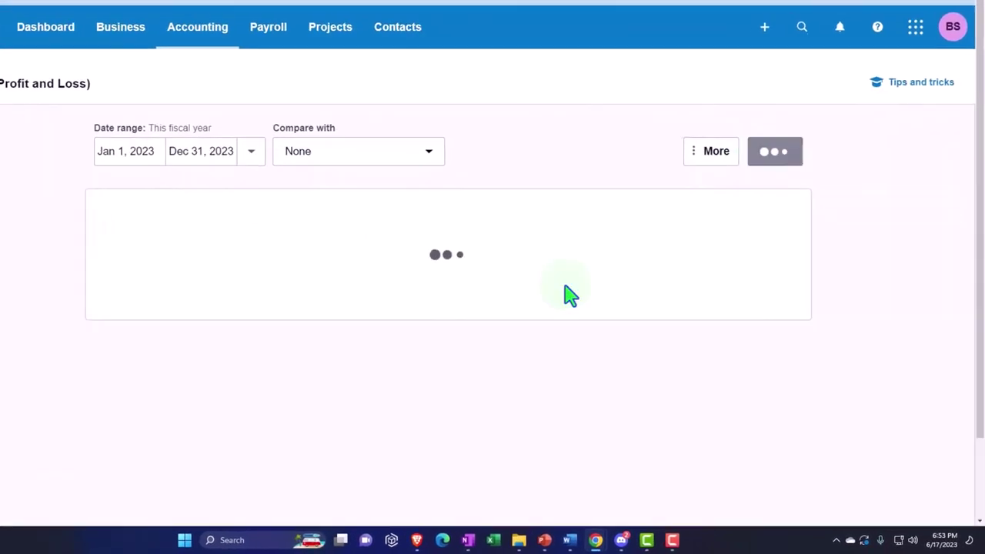
scroll(523, 284, "down", 2)
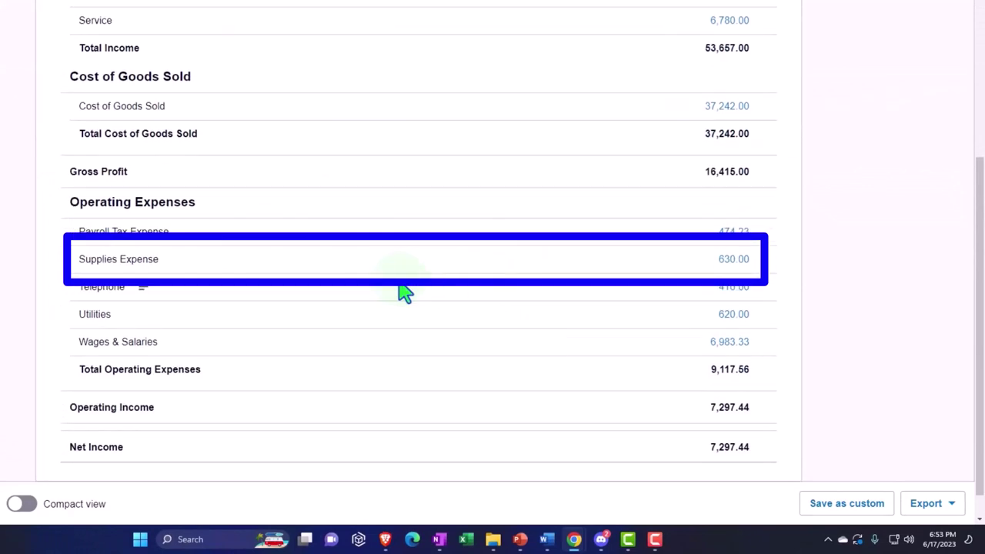
- Drill into Supplies Expense, check the Jan 30, 2023 Office Depot entry, and go back to the report
left_click(727, 260)
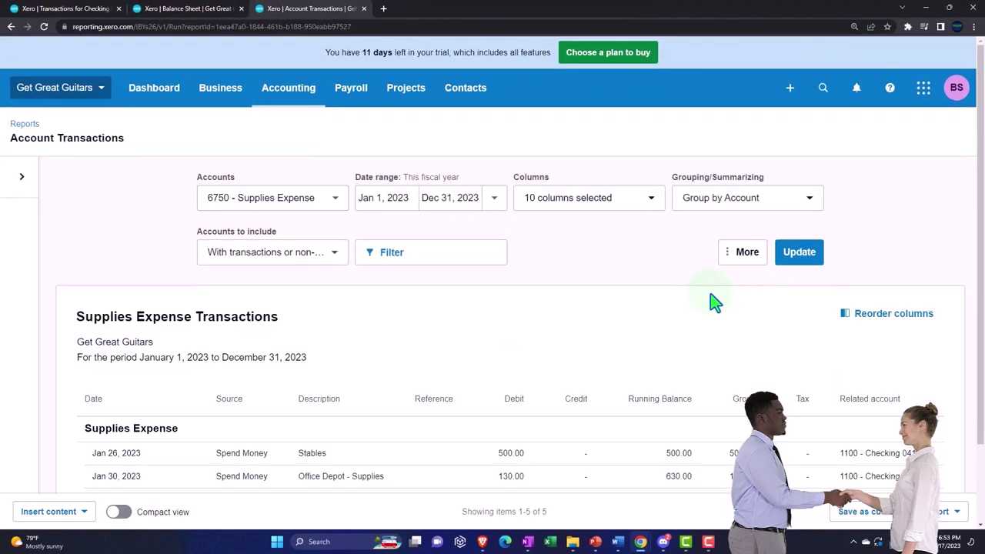
scroll(711, 299, "down", 2)
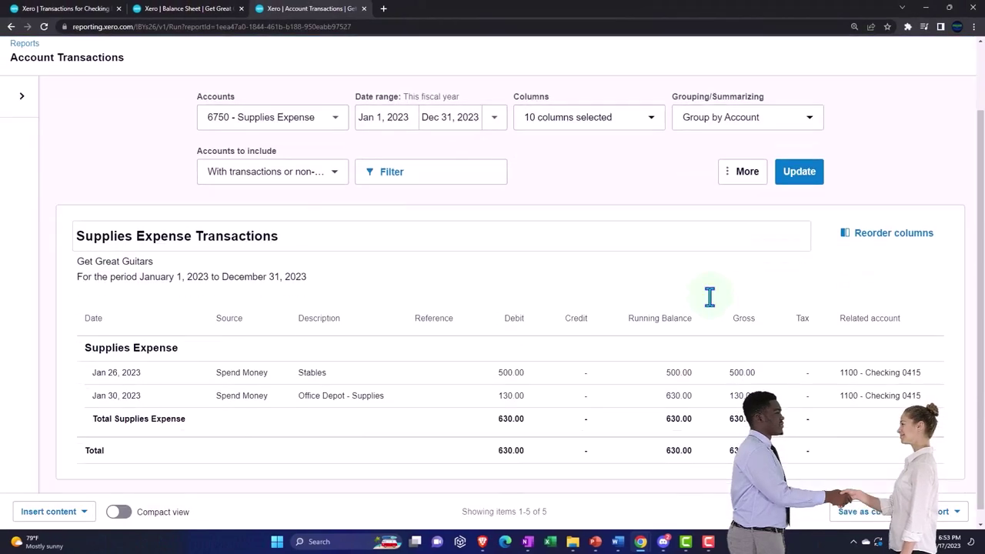
left_click(502, 383)
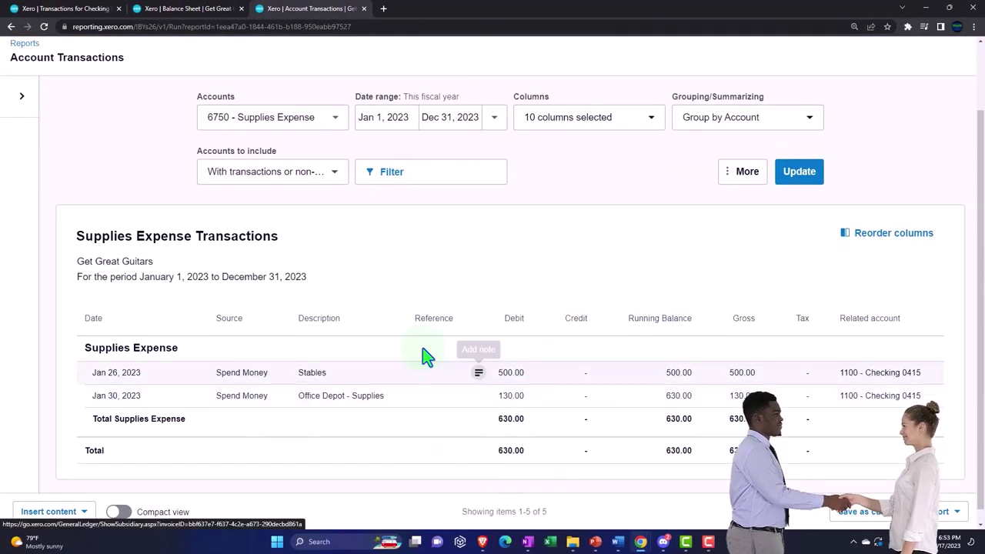
left_click(10, 29)
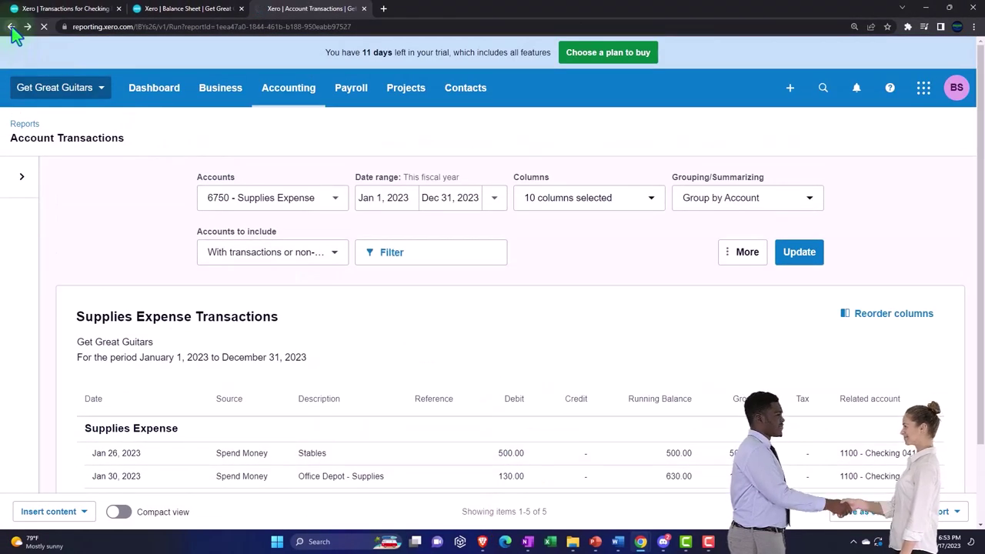
- Open the Jones Guitars project 3005 from all projects and examine its untracked expenses and amount to be invoiced
left_click(77, 16)
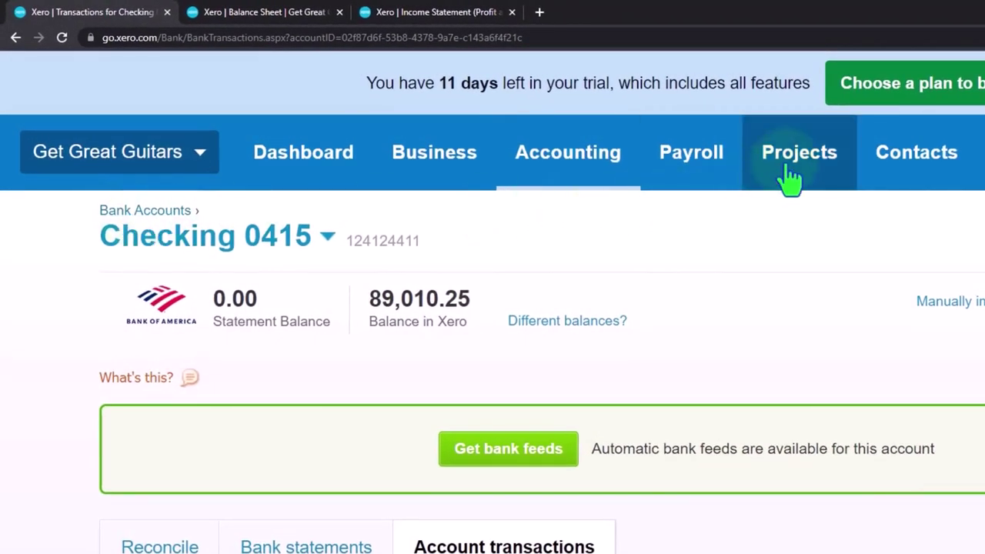
left_click(823, 176)
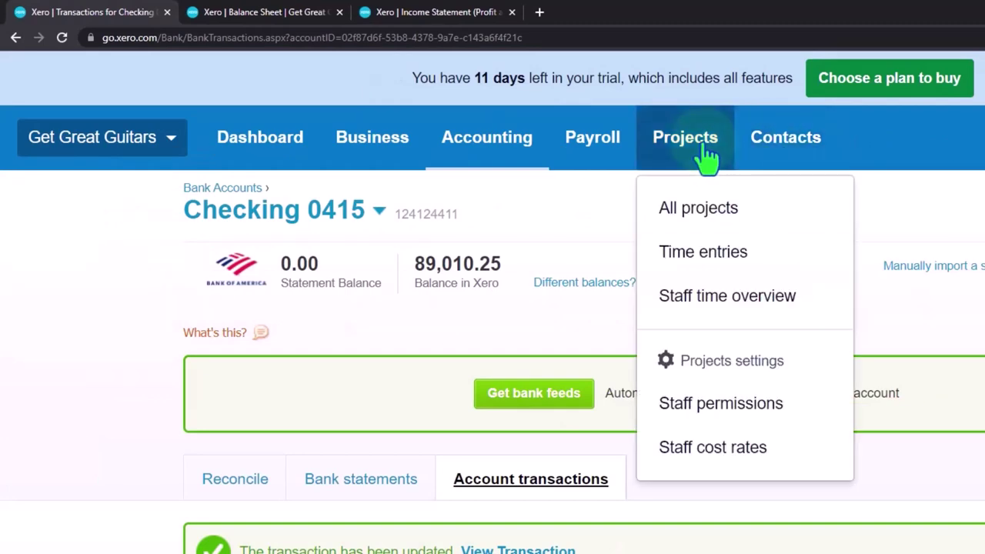
left_click(703, 209)
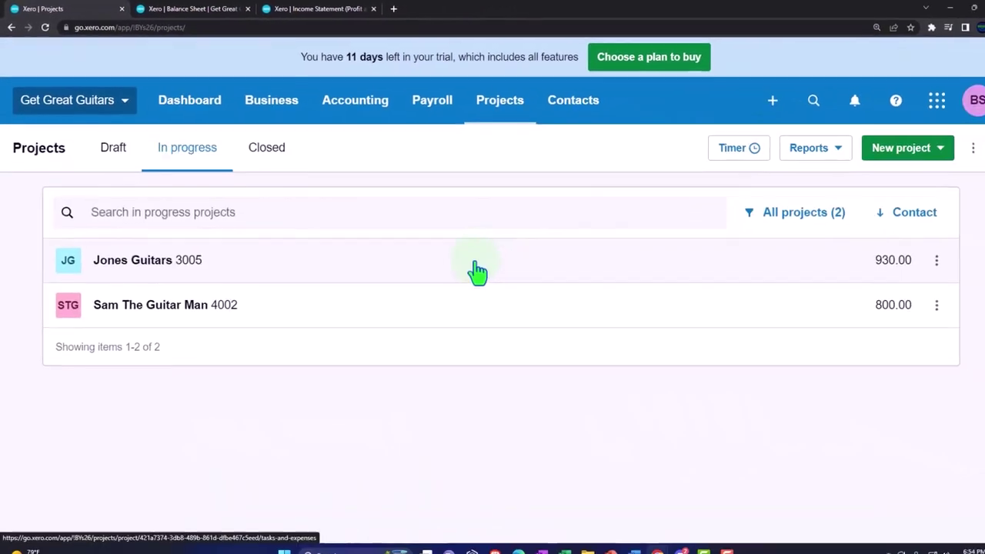
left_click(143, 265)
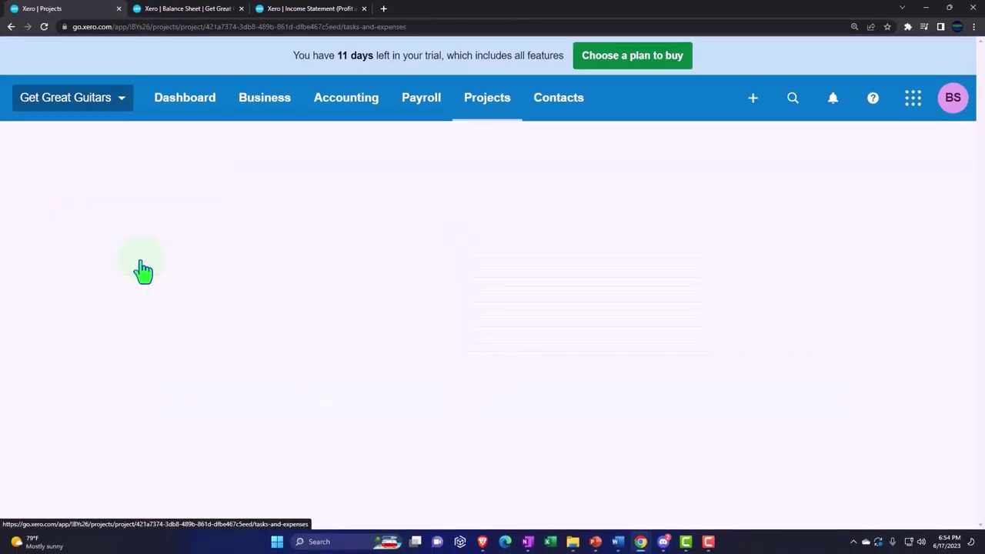
scroll(256, 292, "down", 3)
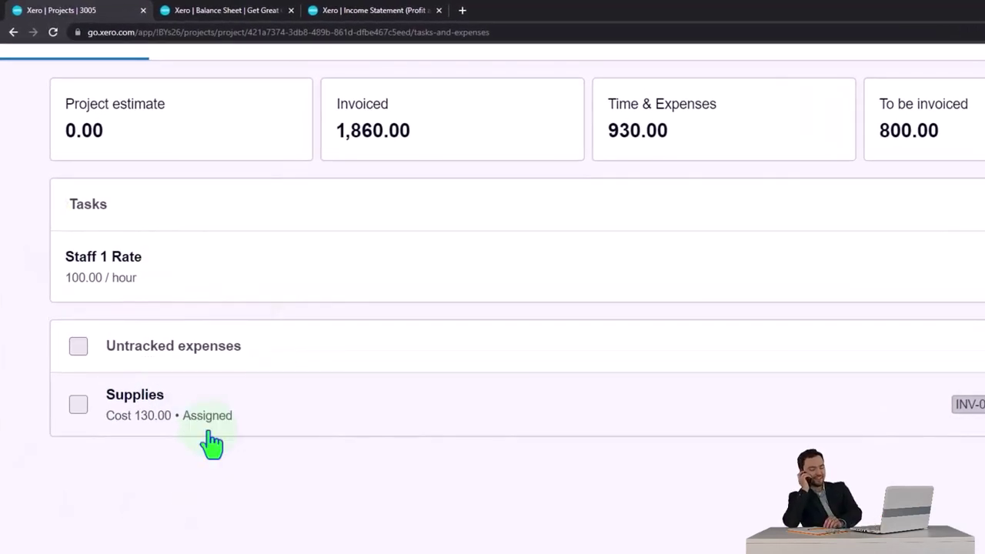
scroll(212, 442, "up", 3)
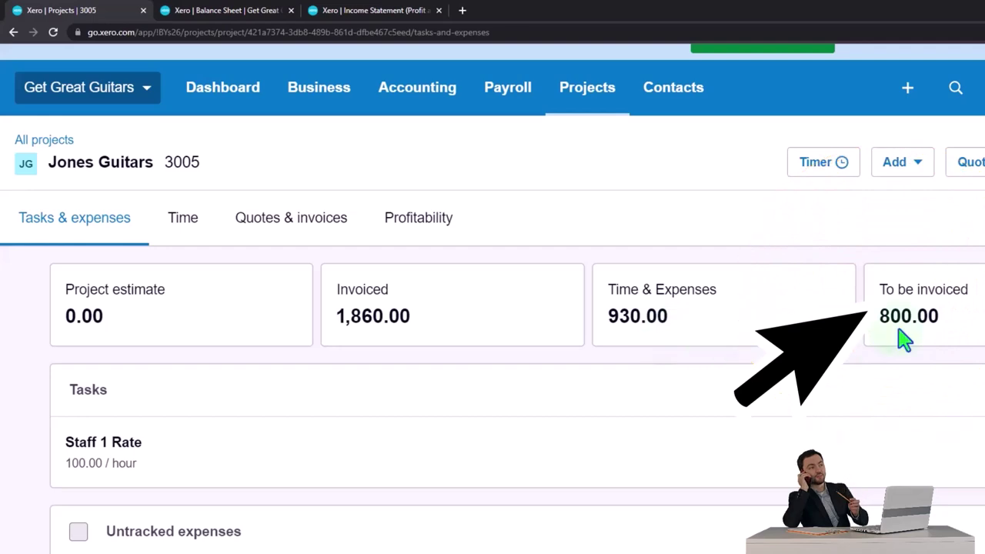
- Open draft invoice INV-0013 from the details of the Supplies expense in the Jones Guitars project
scroll(892, 331, "down", 3)
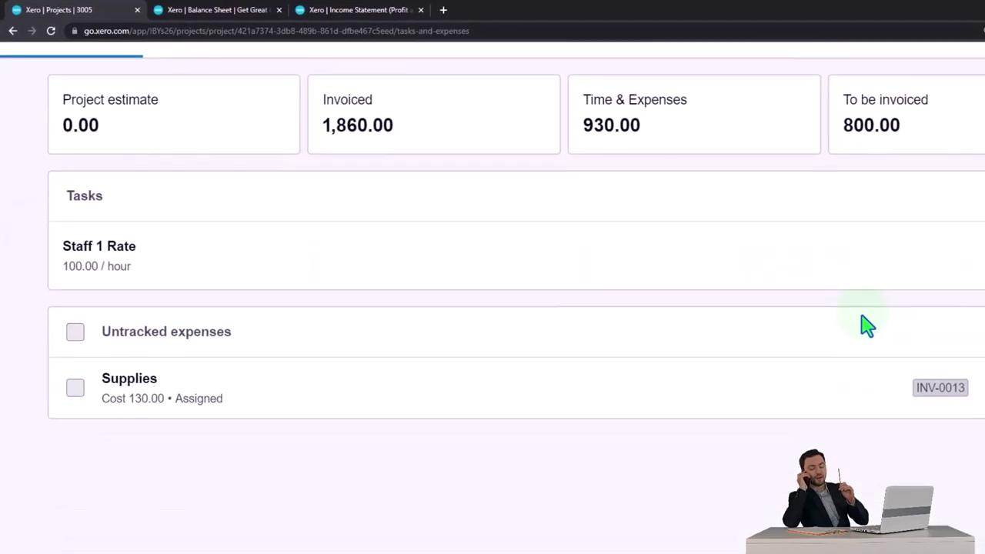
left_click(256, 382)
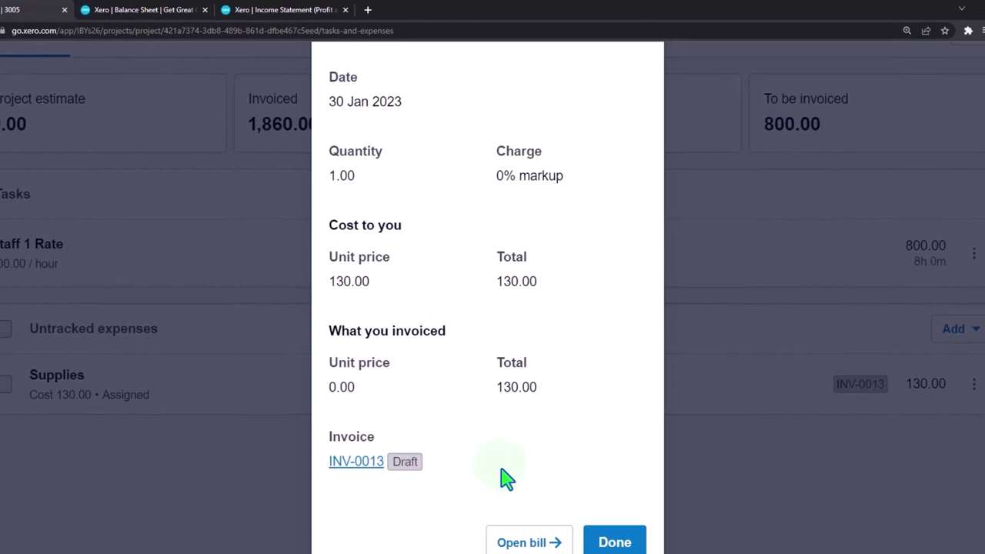
left_click(355, 463)
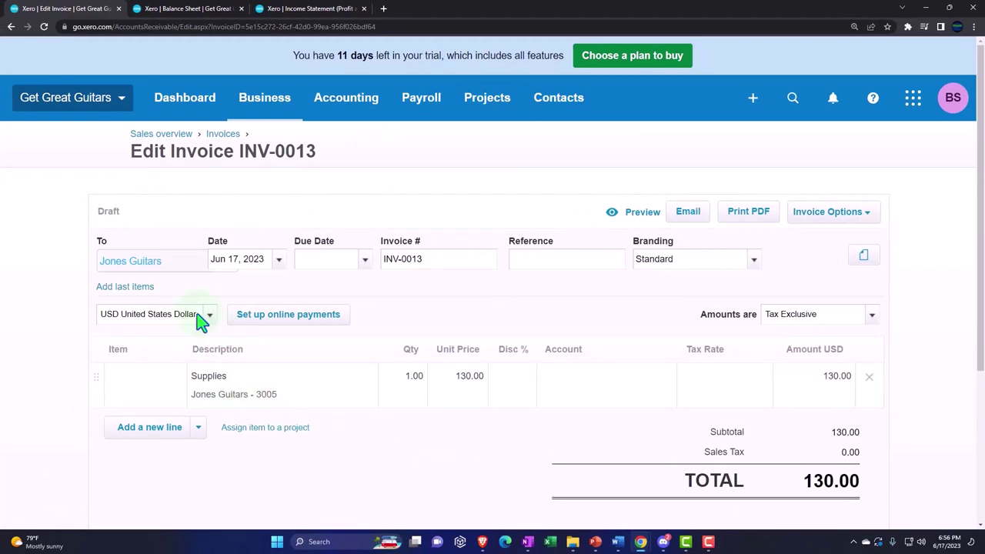
- Set the invoice date of INV-0013 to Jan 30, 2023
mouse_move(127, 278)
left_click(283, 264)
left_click(224, 276)
left_click(224, 276)
left_click(225, 275)
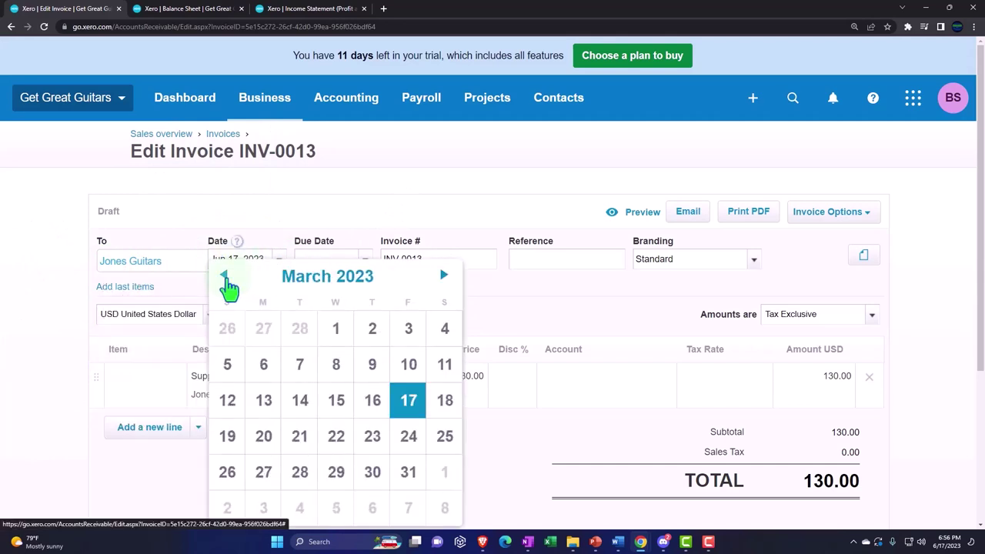
left_click(224, 275)
left_click(224, 275)
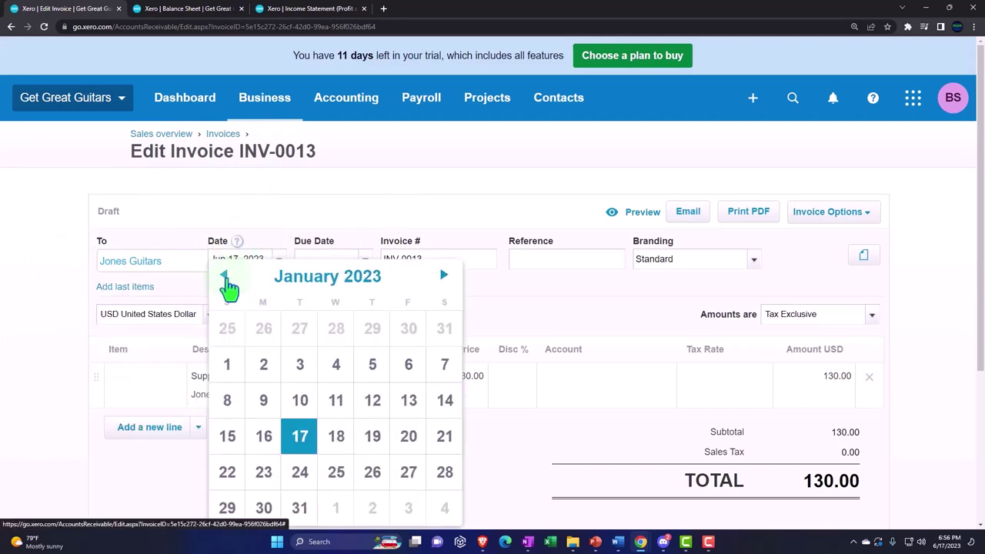
left_click(269, 505)
key("ctrl+minus")
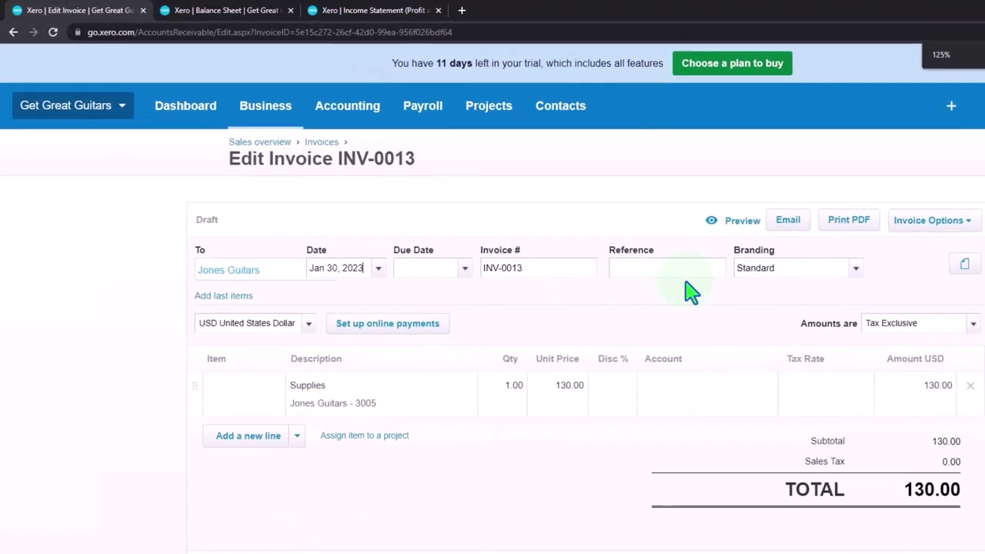
- Assign the Supplies line of the invoice to account 6750 - Supplies Expense
left_click(244, 408)
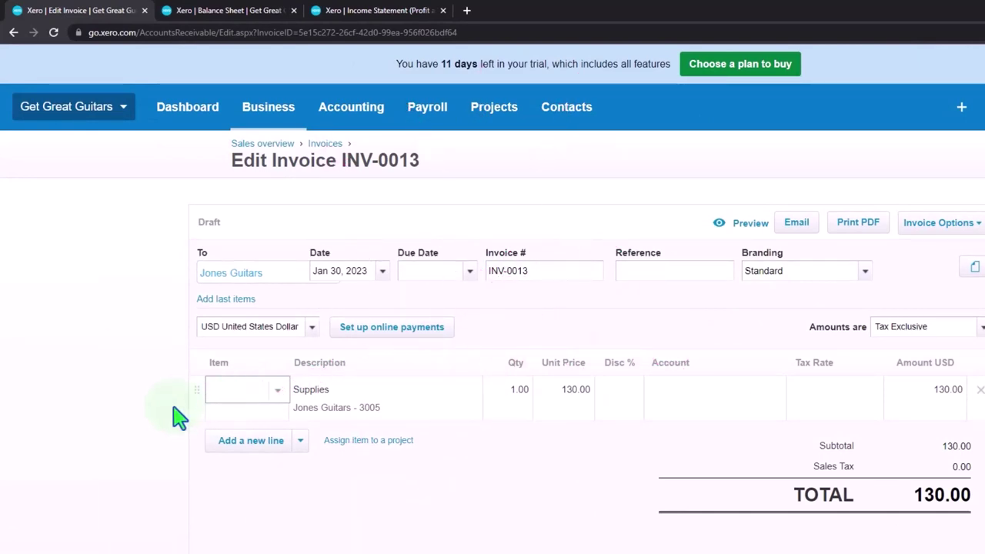
key("ctrl+plus")
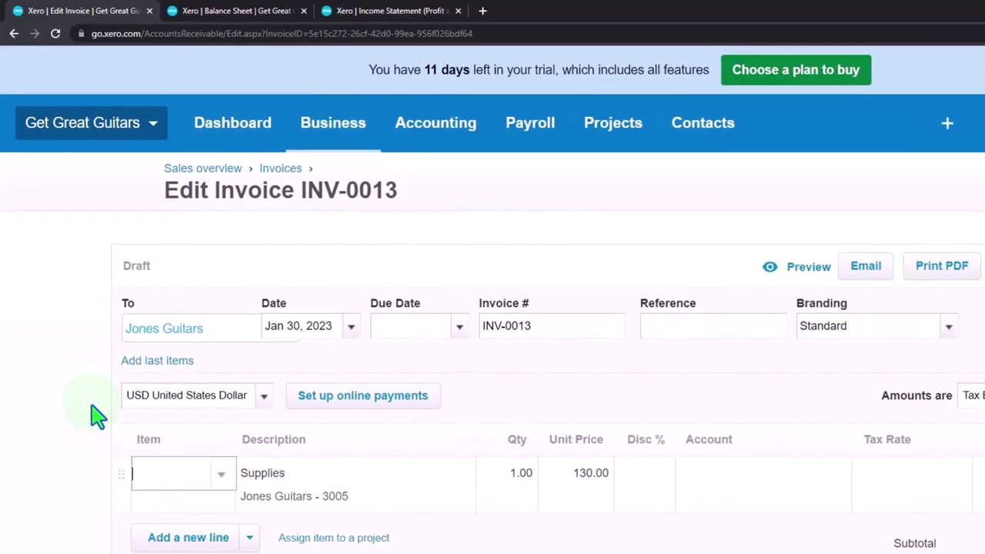
key("Tab")
key("Tab")
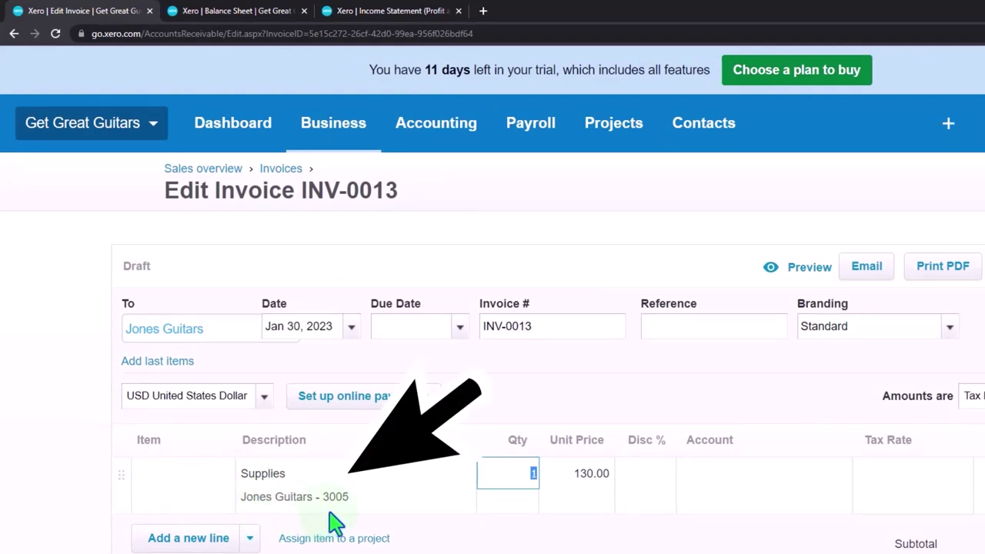
key("Tab")
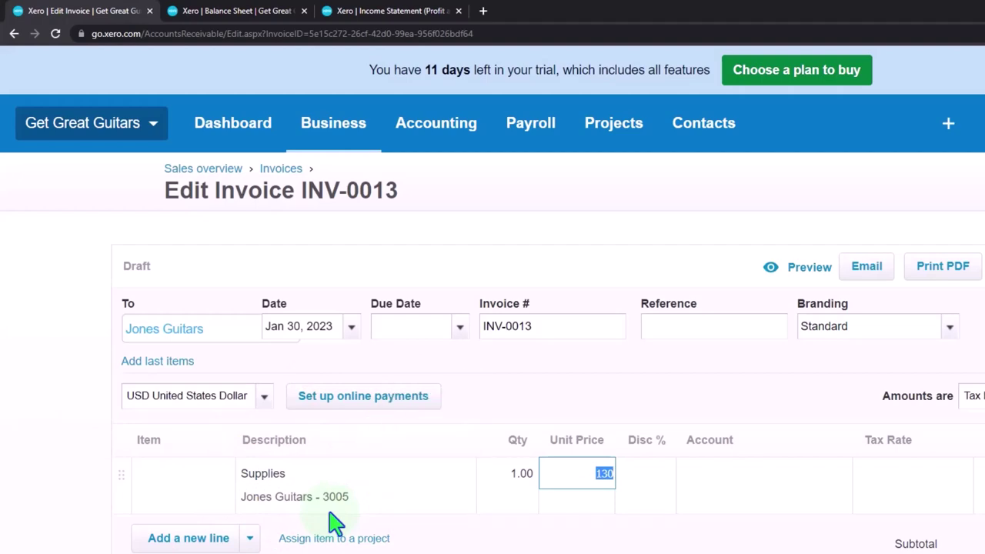
key("Tab")
key("Tab")
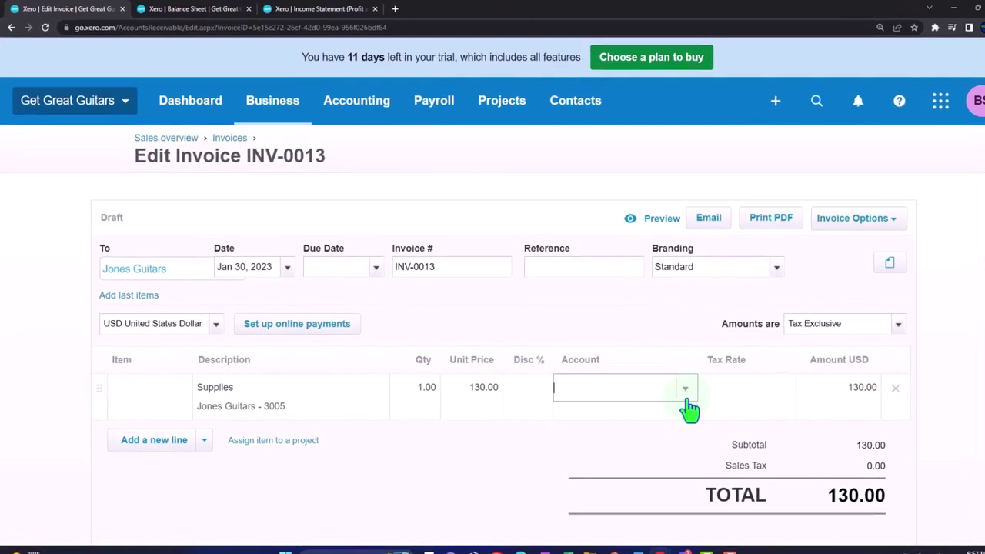
type("Su")
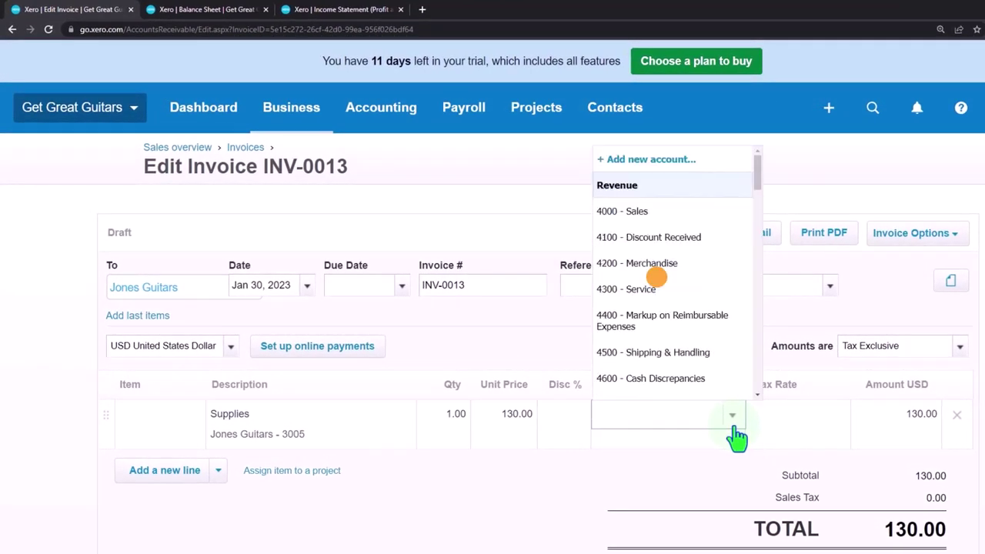
type("pp")
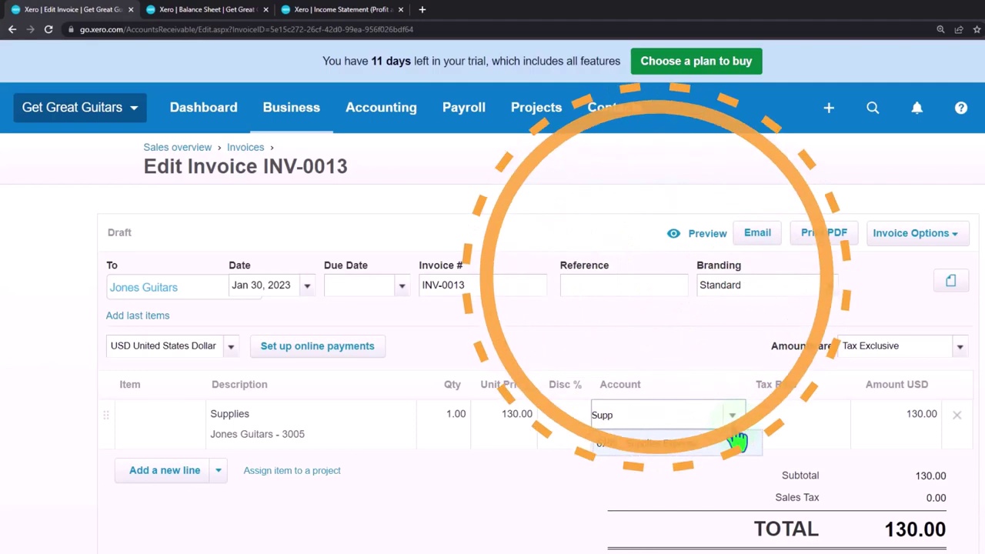
left_click(737, 438)
- Set the invoice's due date to Feb 28, 2023 and approve the invoice
scroll(737, 438, "down", 3)
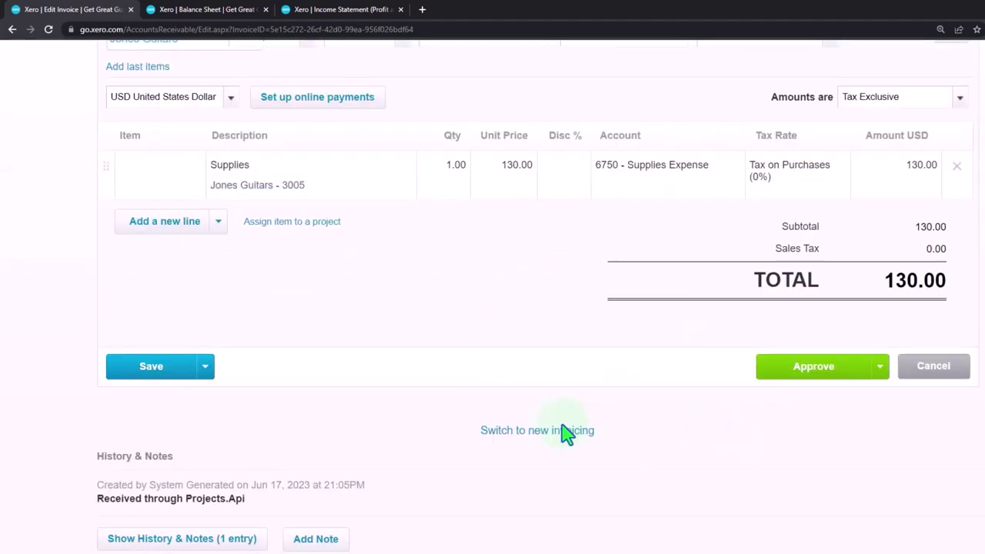
scroll(566, 433, "up", 3)
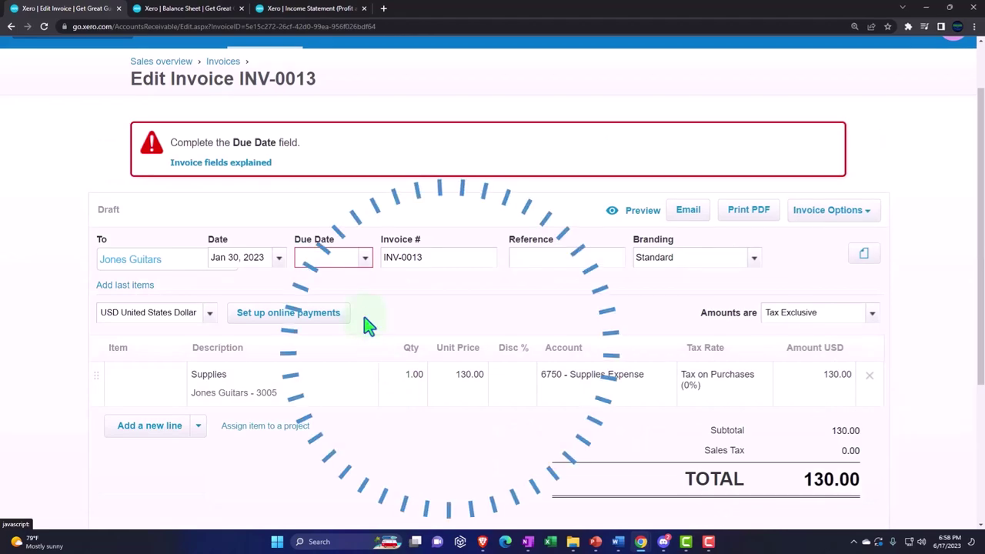
left_click(366, 258)
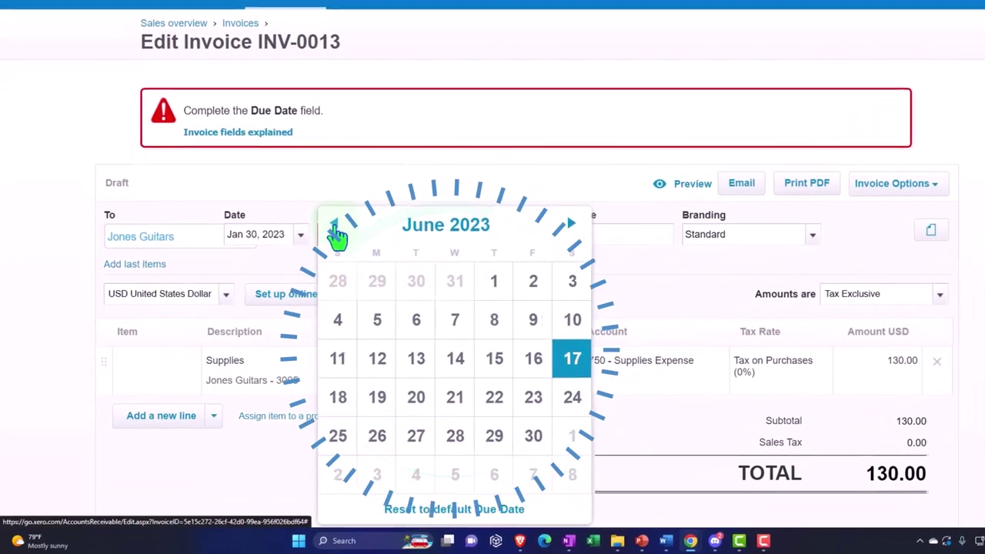
left_click(336, 228)
left_click(335, 228)
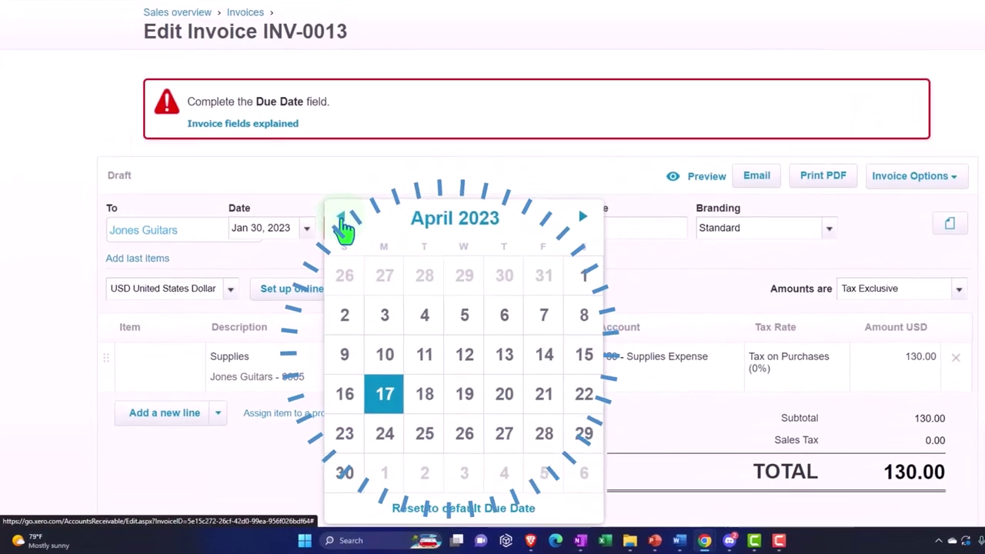
left_click(336, 228)
left_click(336, 227)
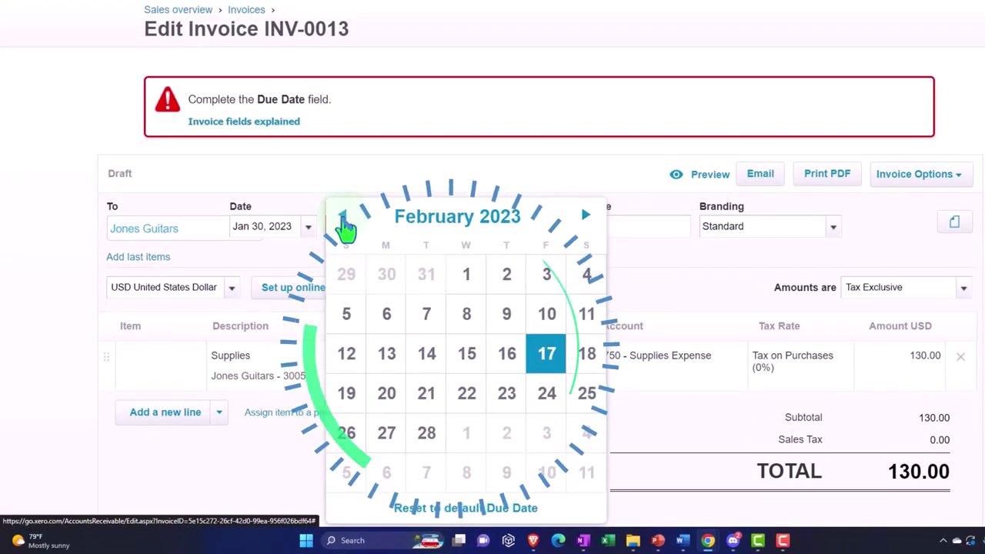
left_click(426, 433)
scroll(528, 423, "down", 5)
left_click(794, 412)
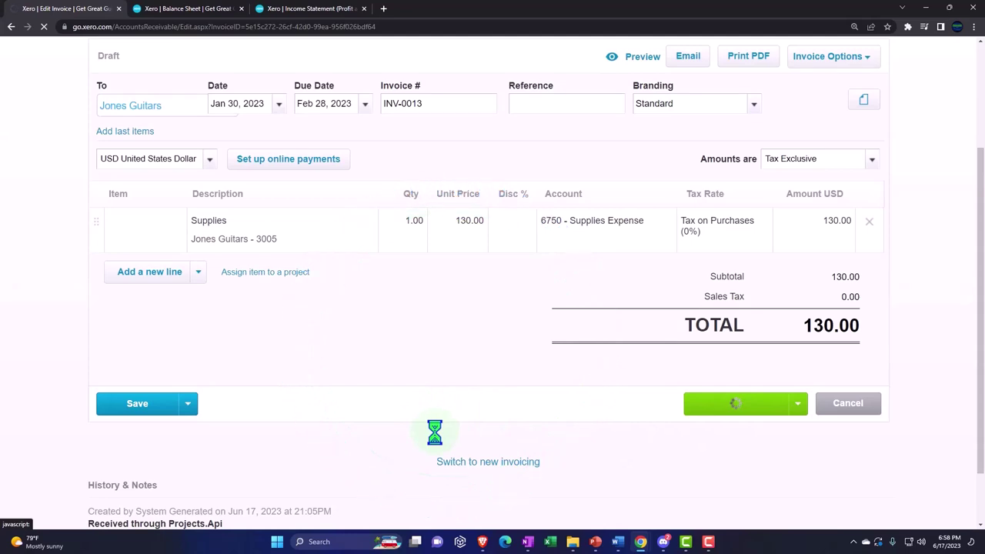
- Refresh the balance sheet, drill into Accounts Receivable, and check the Jan 30, 2023 Jones Guitars entry for INV-0013
left_click(190, 8)
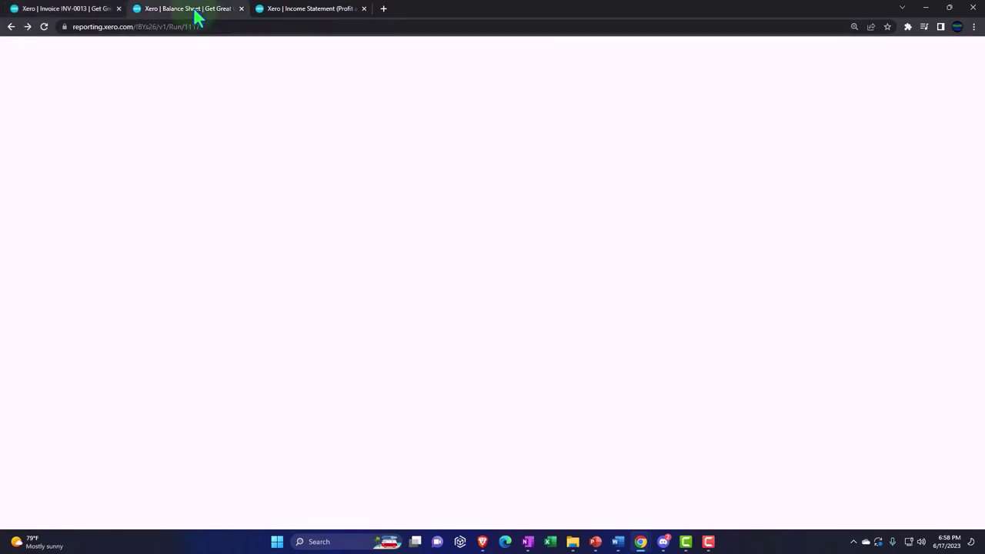
left_click(798, 114)
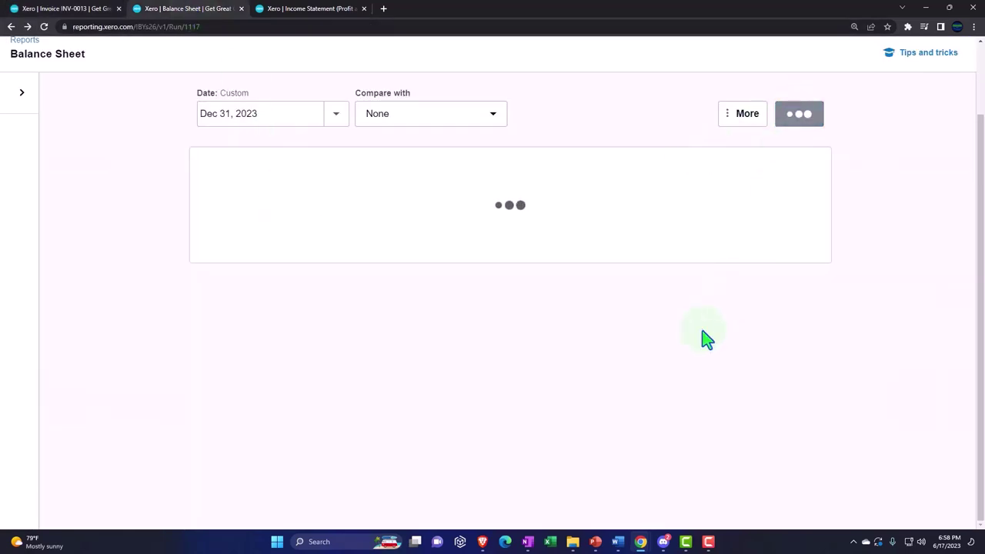
scroll(700, 336, "down", 2)
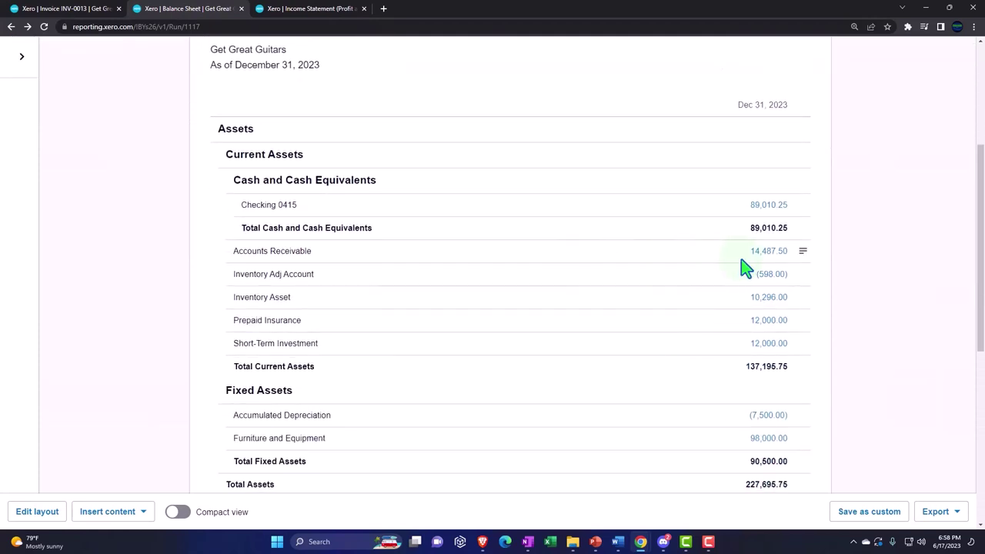
left_click(770, 253)
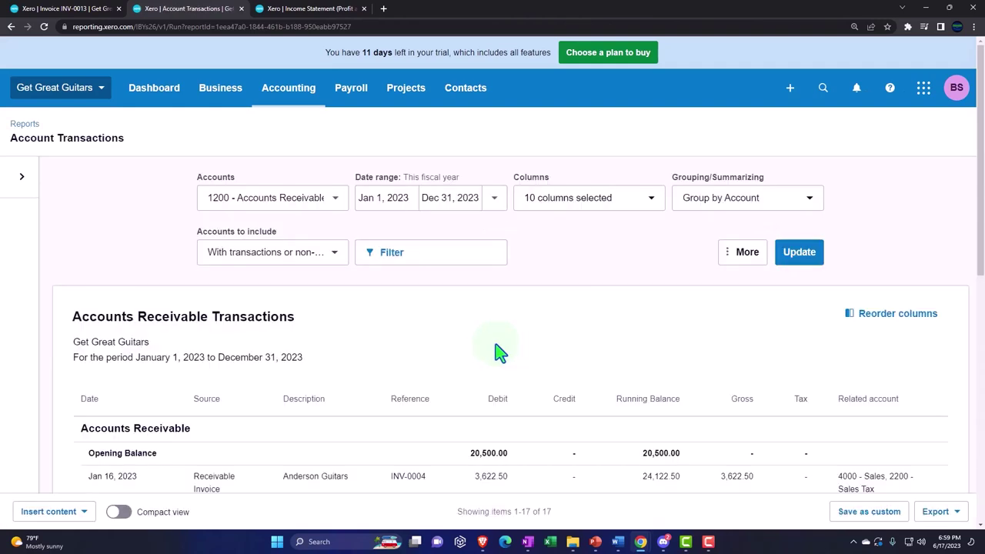
left_click(497, 352)
scroll(497, 354, "down", 10)
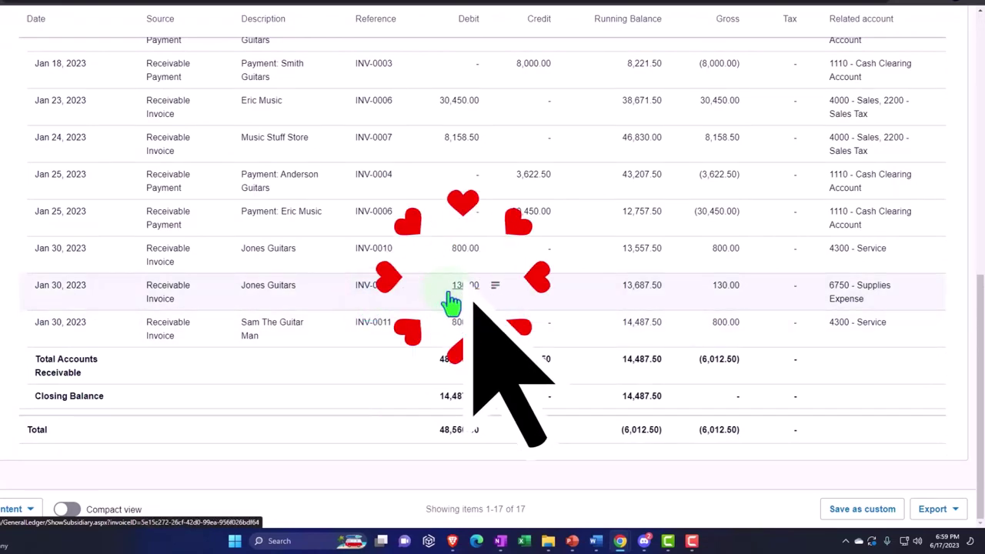
scroll(231, 385, "up", 10)
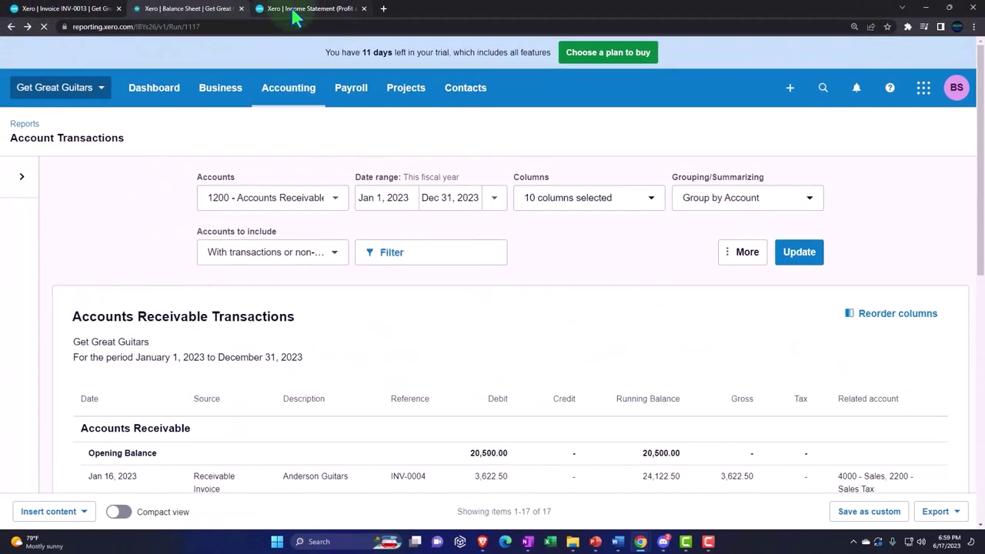
- Refresh the 2023 income statement and drill into Supplies Expense under Operating Expenses
left_click(292, 9)
left_click(820, 120)
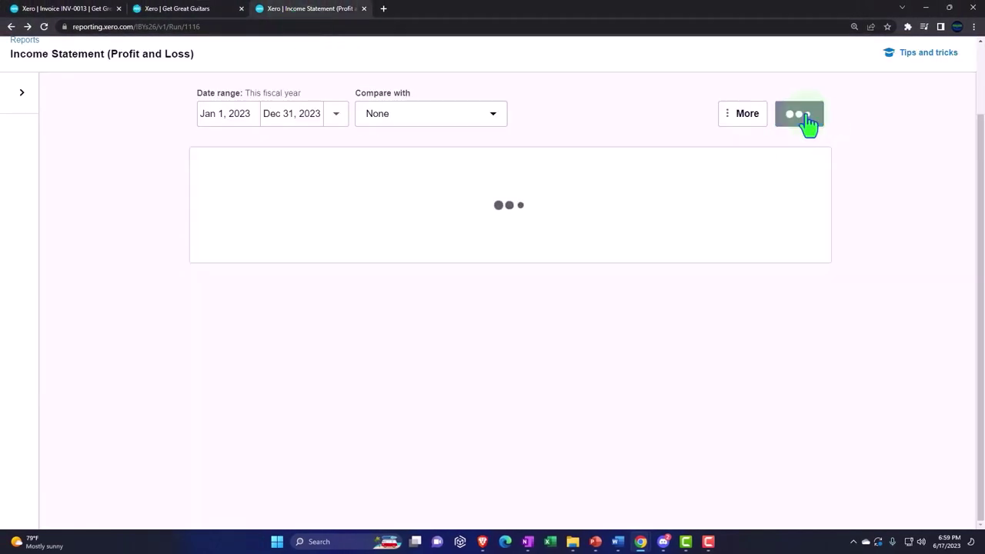
scroll(831, 331, "down", 2)
key("ctrl+plus")
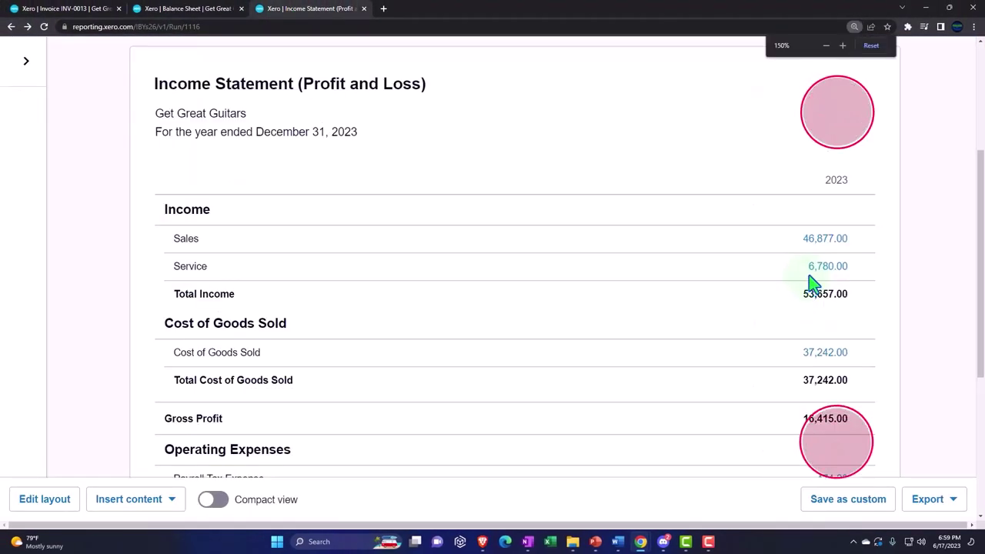
scroll(819, 282, "down", 2)
scroll(823, 279, "down", 1)
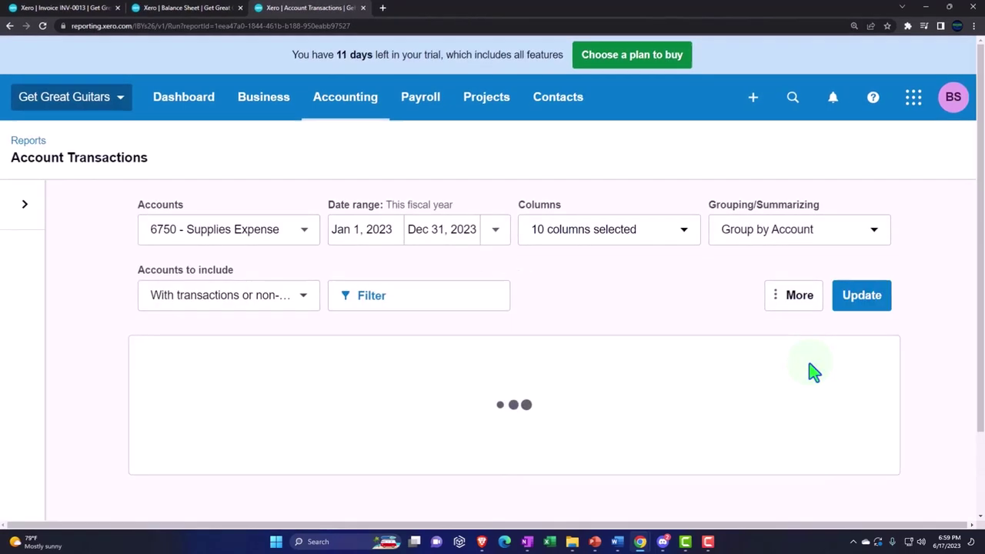
- Compare the Jan 30, 2023 Jones Guitars and Office Depot entries in Supplies Expense, and return to the income statement
key("ctrl+minus")
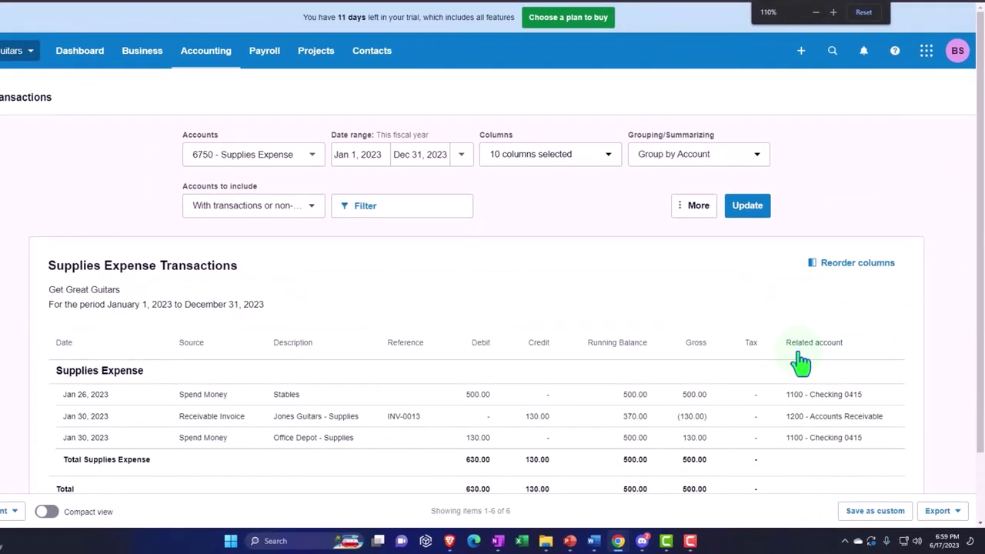
scroll(800, 362, "down", 1)
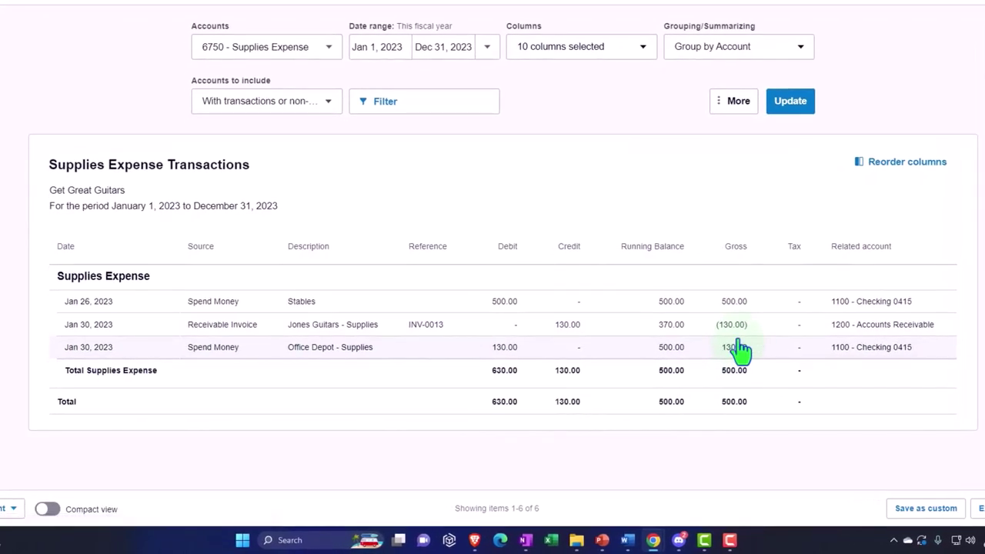
left_click(735, 349)
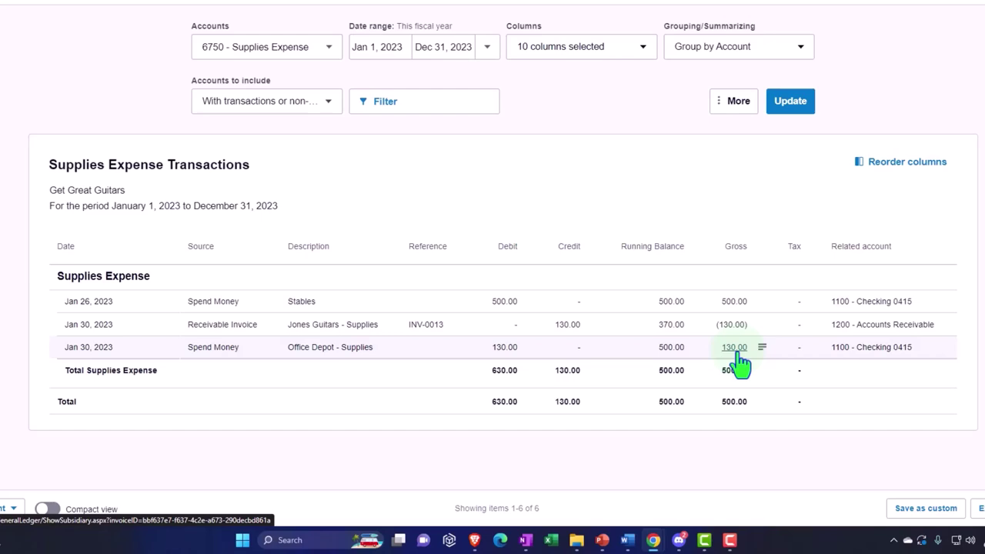
left_click(734, 346)
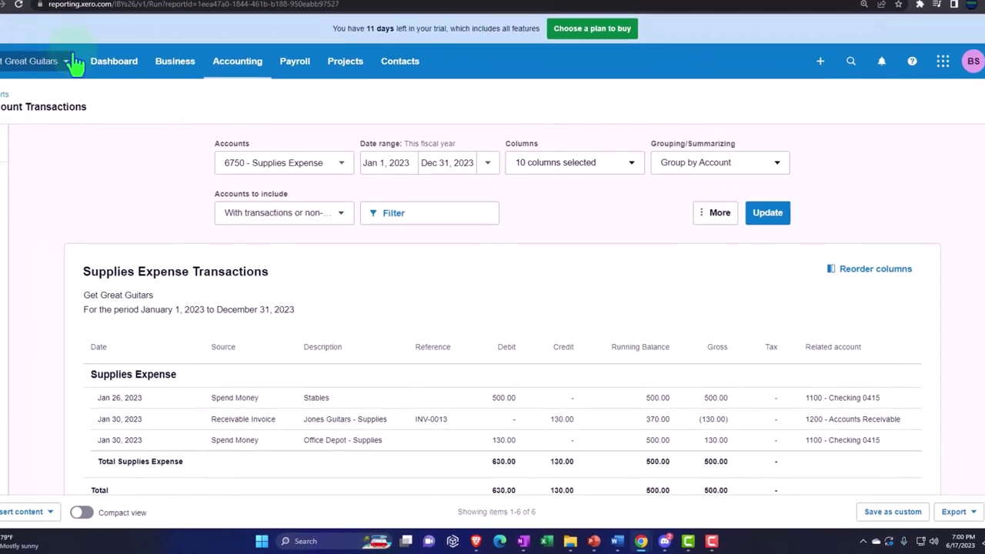
left_click(10, 26)
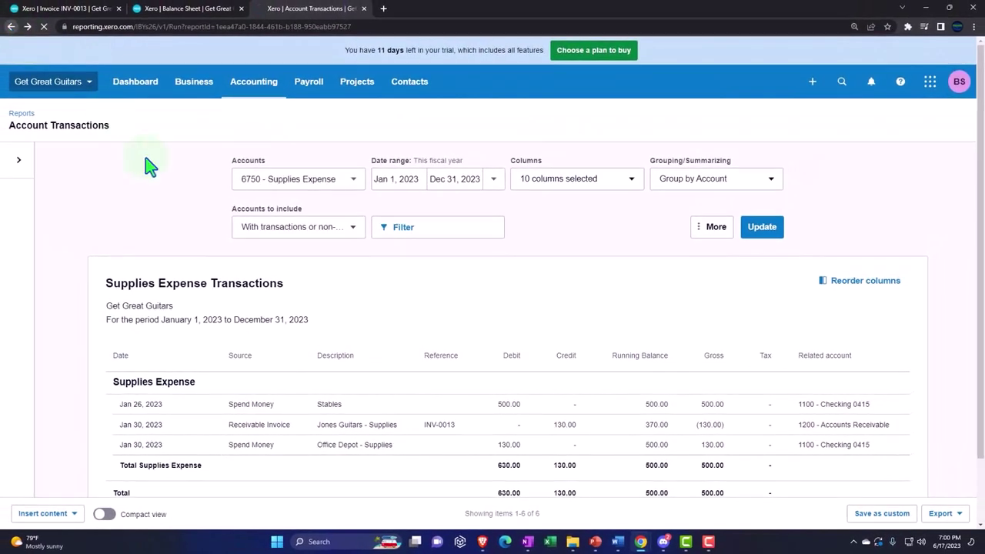
- Open the Jones Guitars project 3005 and review its tasks, expenses and profitability overview, including the invoice list and largest costs
left_click(65, 9)
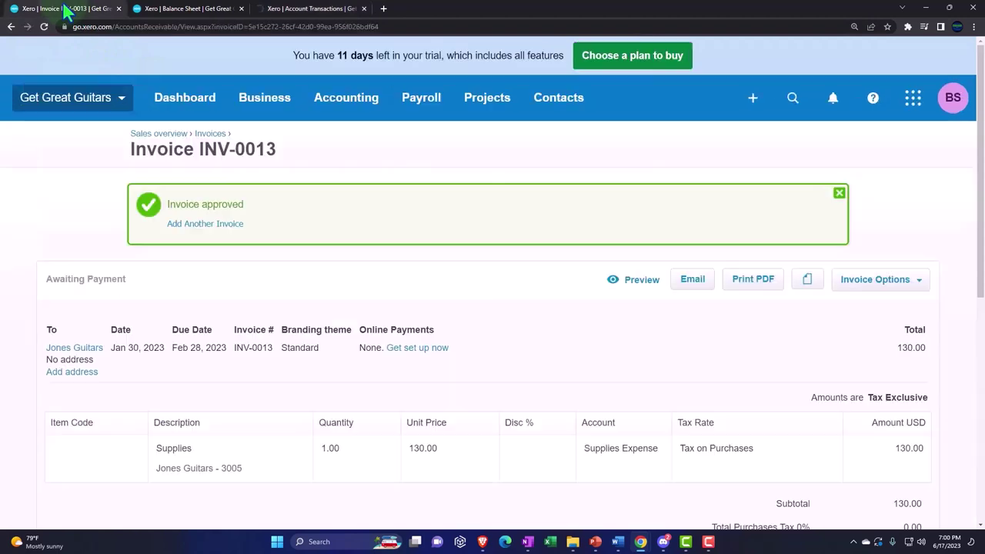
left_click(483, 108)
left_click(484, 147)
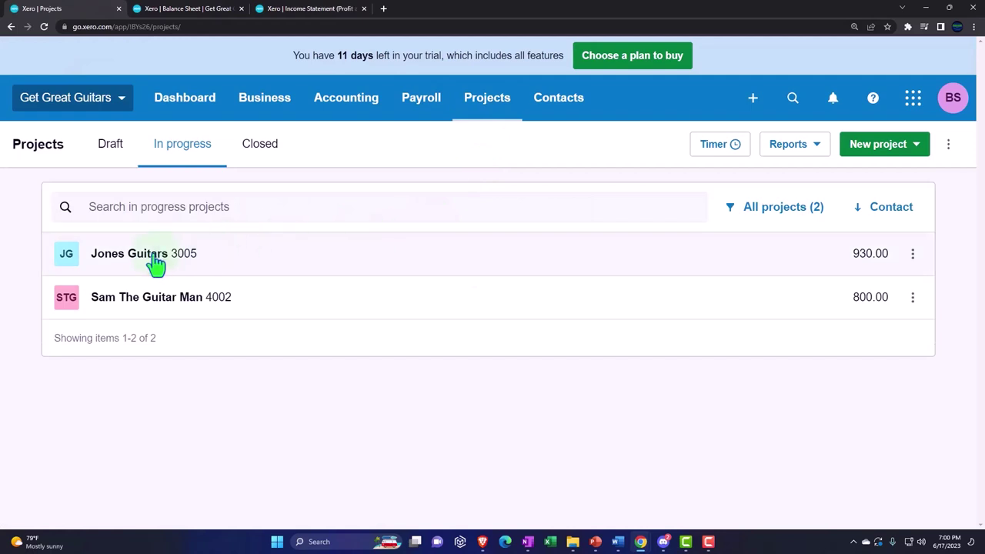
left_click(154, 259)
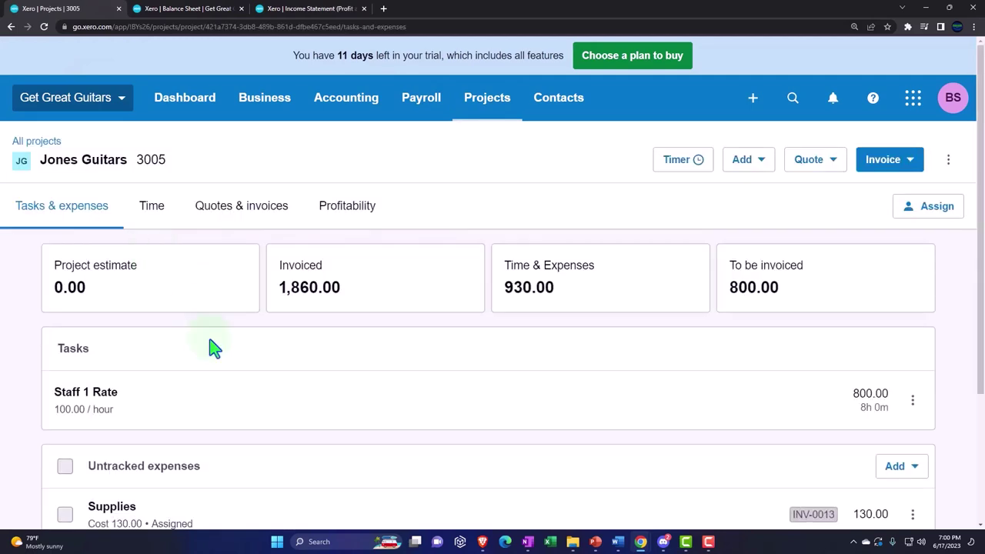
scroll(214, 347, "down", 2)
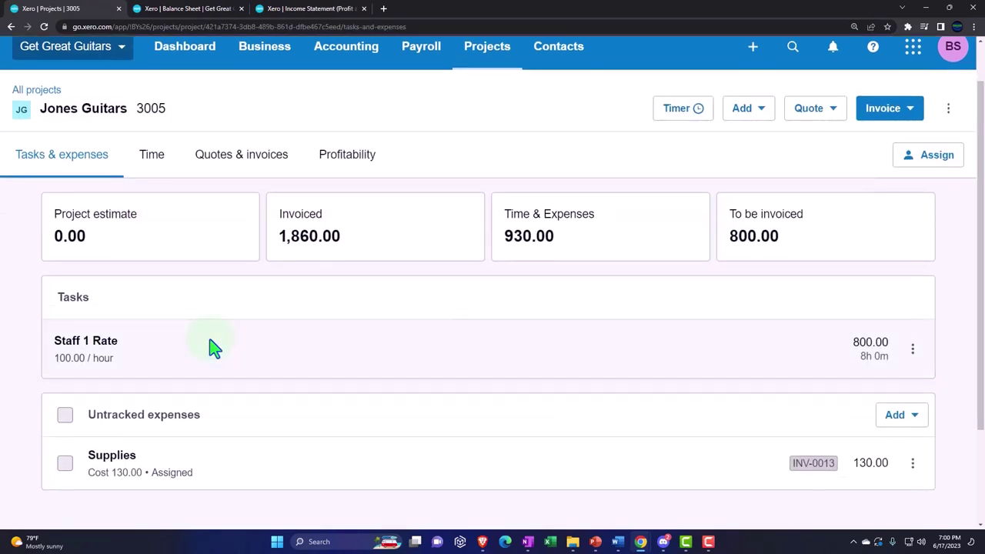
left_click(341, 168)
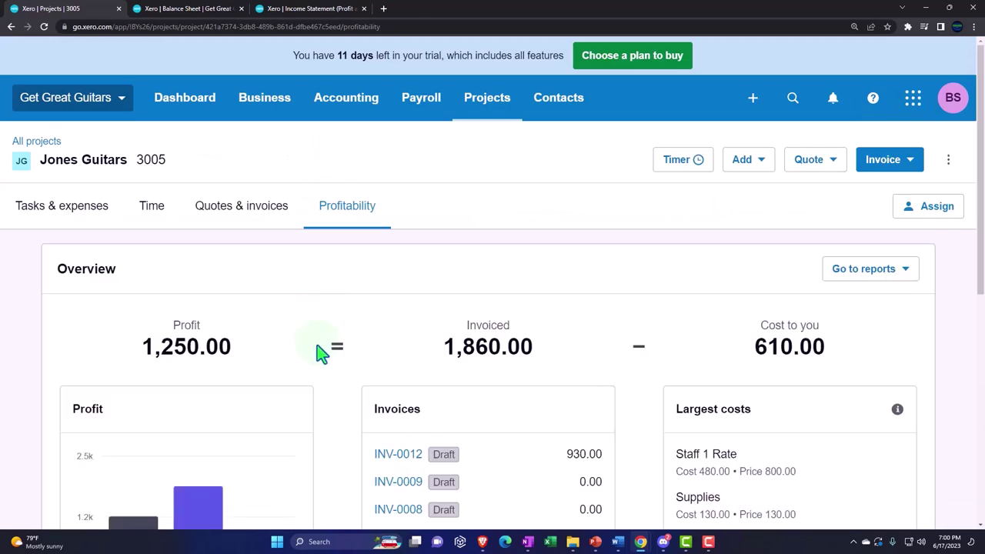
scroll(320, 352, "down", 2)
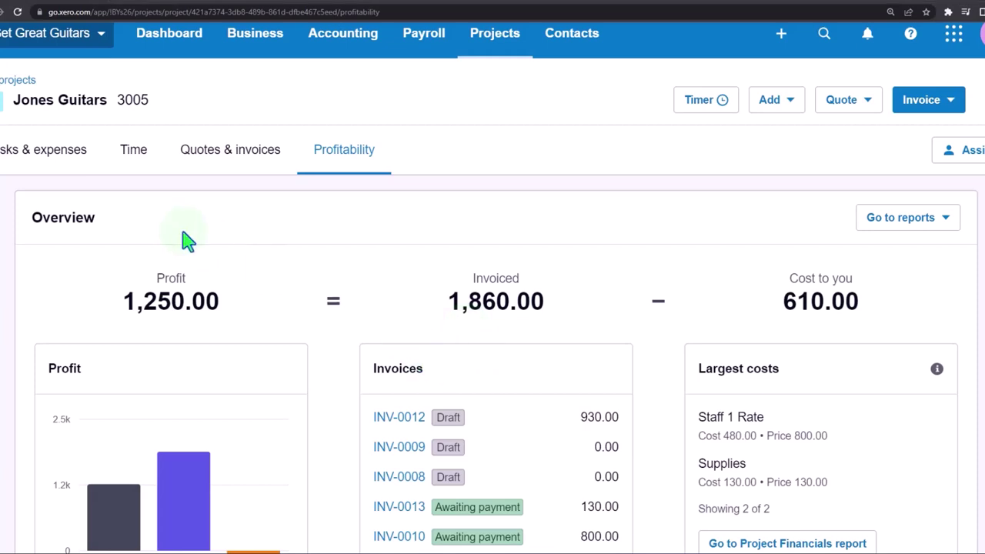
scroll(231, 200, "up", 1)
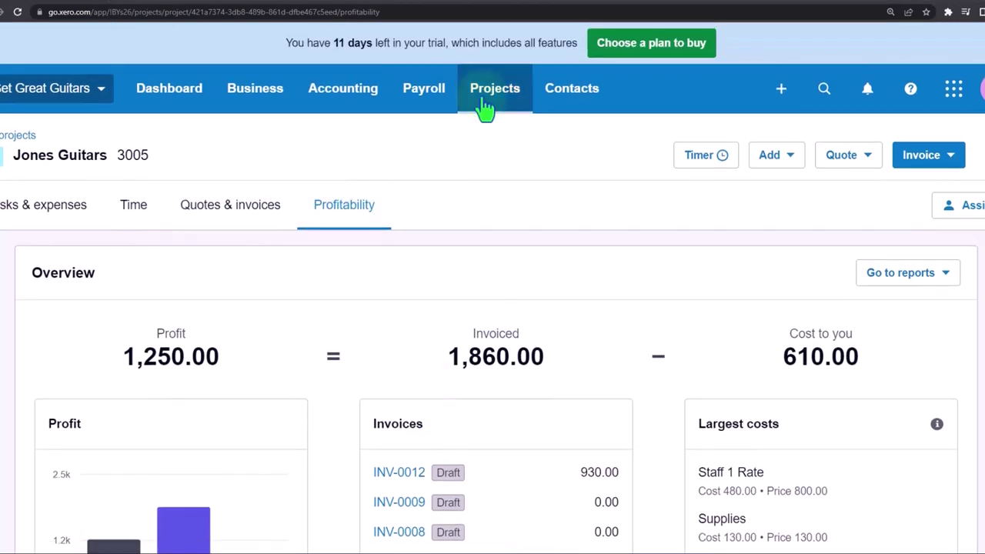
- Return to the in-progress projects and open Sam The Guitar Man project 4002
left_click(485, 107)
left_click(503, 145)
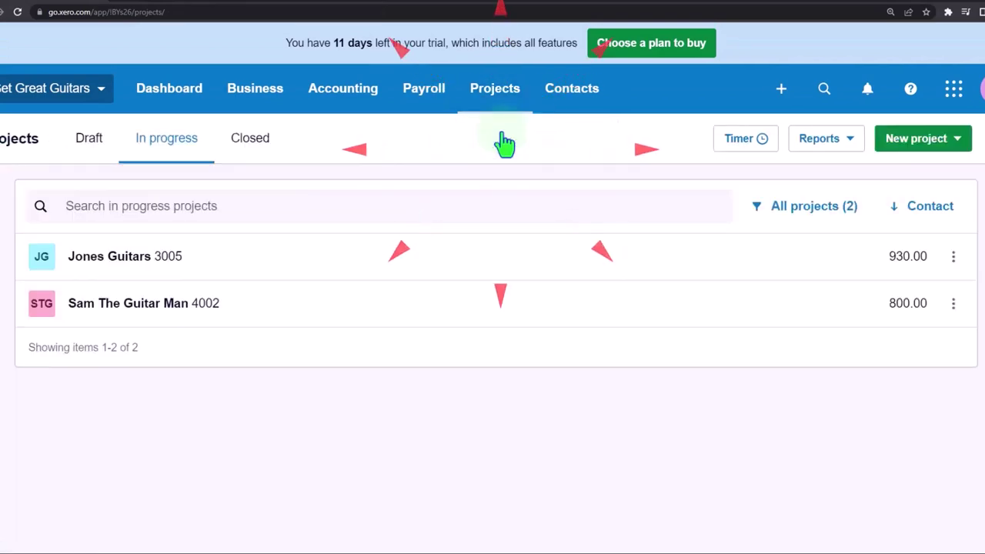
left_click(188, 311)
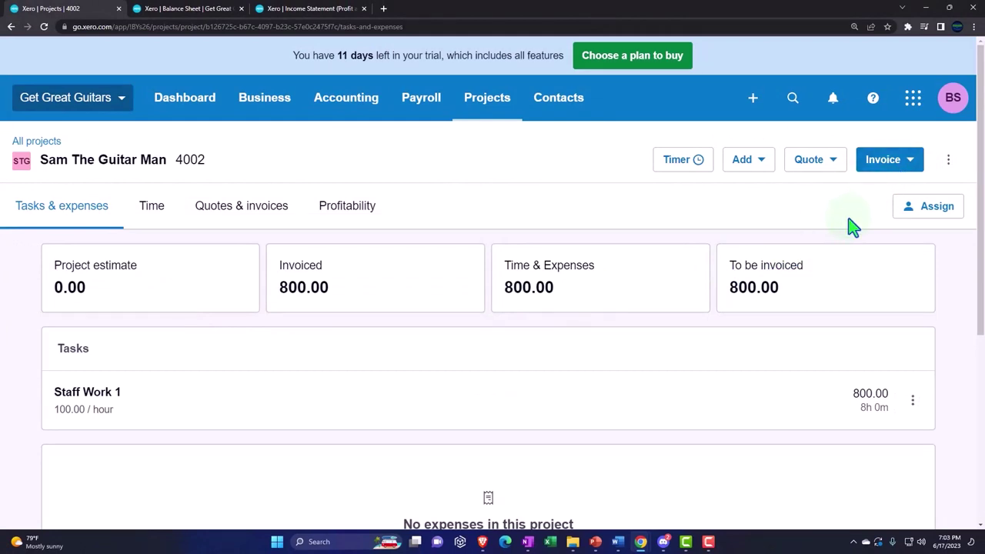
- Create a spend money transaction from the checking account with Office Depot as the payee
left_click(753, 100)
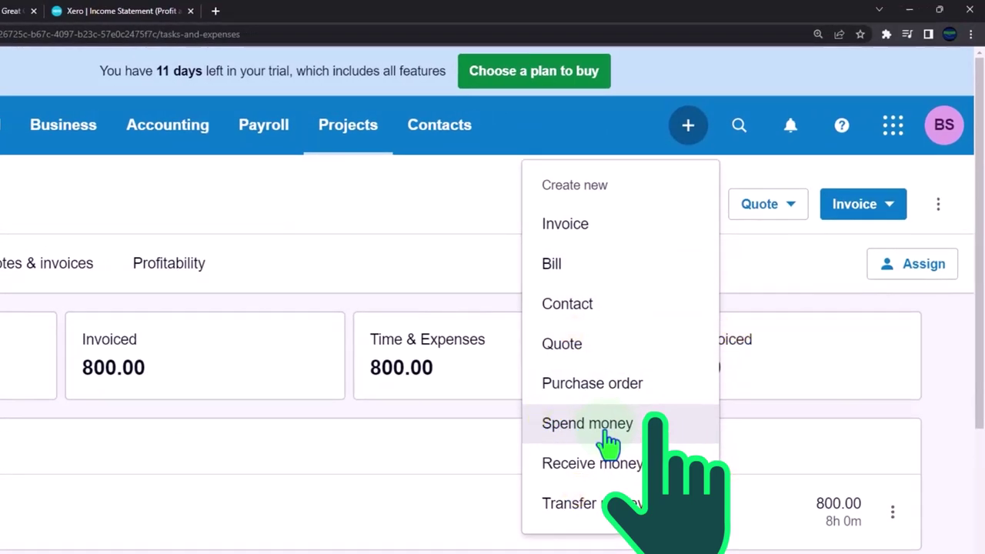
left_click(608, 440)
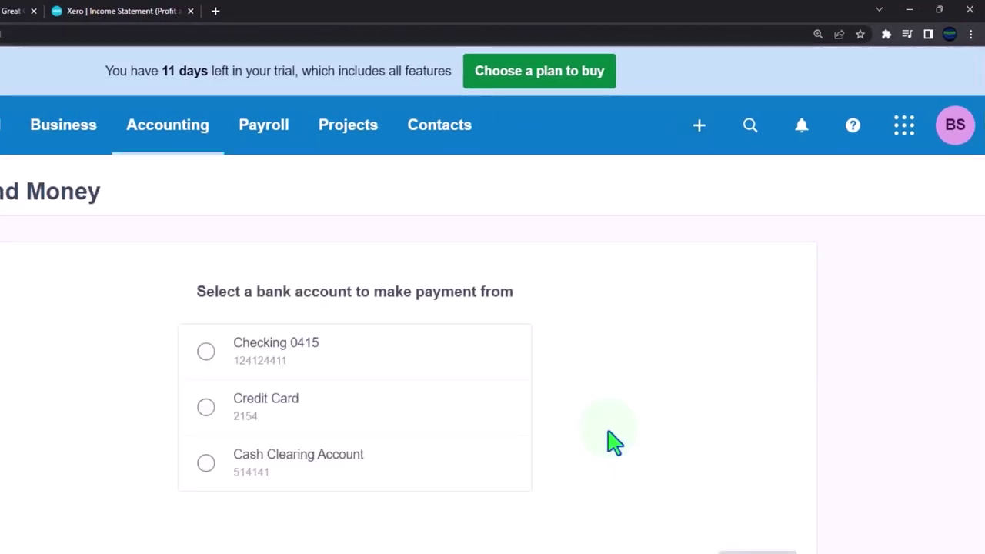
left_click(210, 352)
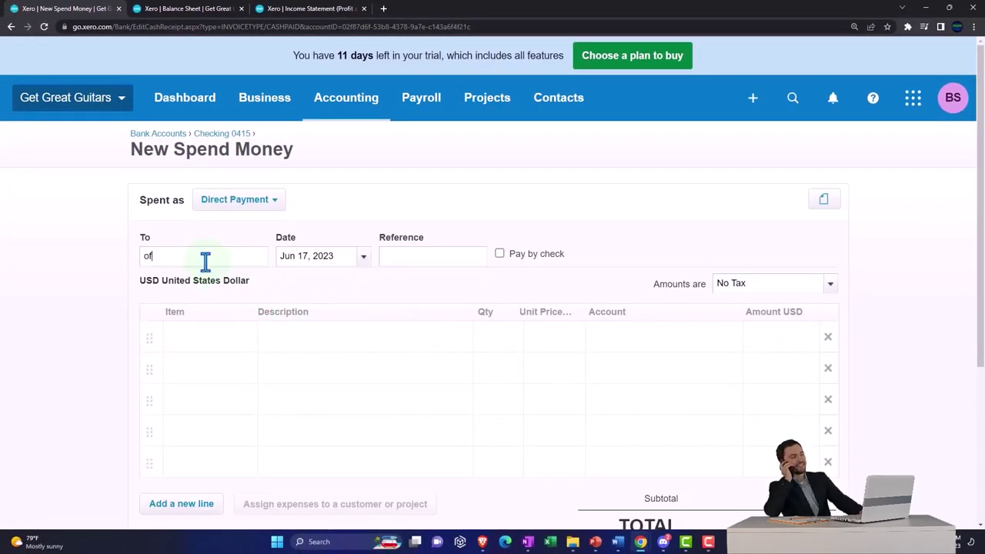
type("f")
key("Tab")
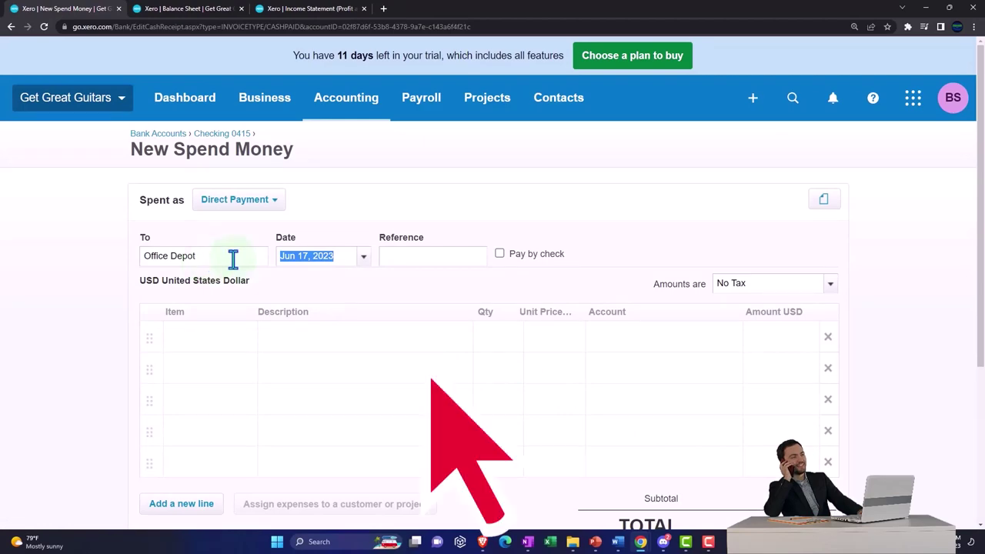
- Set the spend money transaction's date to Jan 30, 2023
left_click(361, 262)
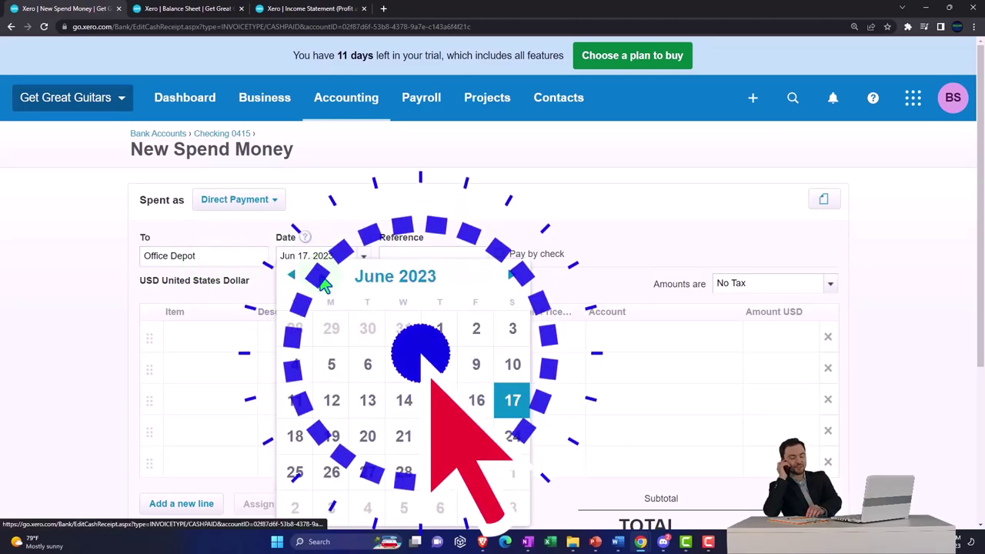
left_click(293, 275)
left_click(292, 275)
left_click(292, 276)
left_click(292, 275)
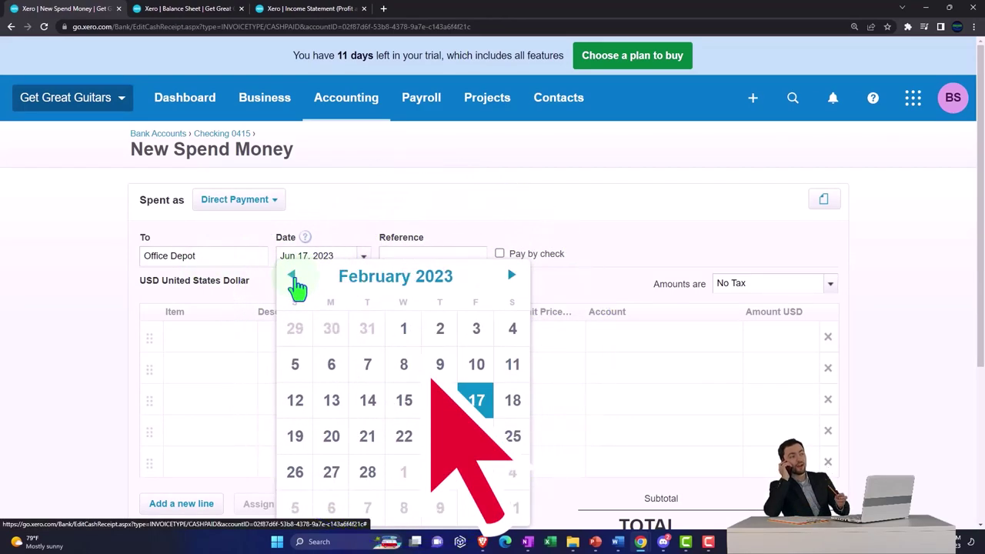
left_click(292, 276)
left_click(332, 506)
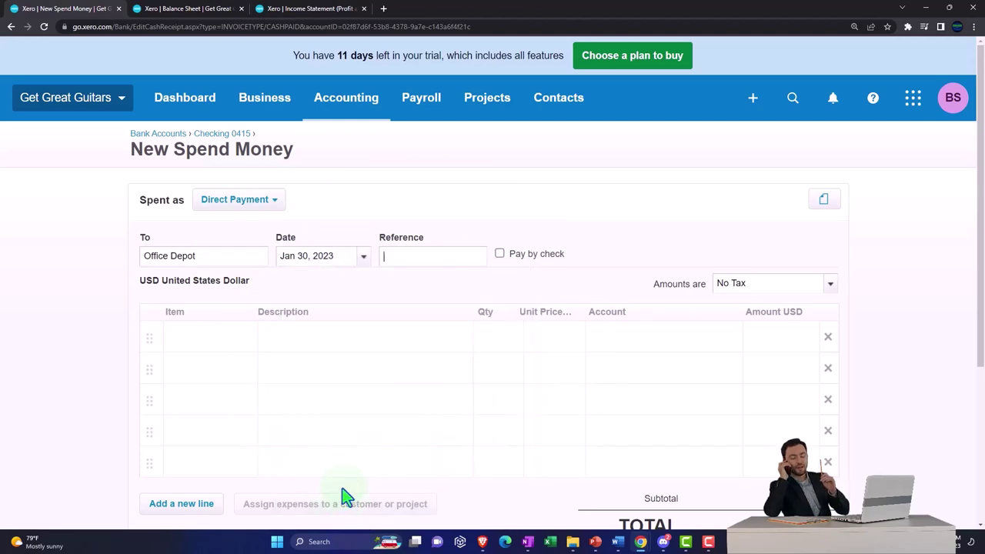
- Fill the first line with description Supplies, quantity 1.00, unit price 200.00 and account 6750 - Supplies Expense
left_click(300, 340)
type("S")
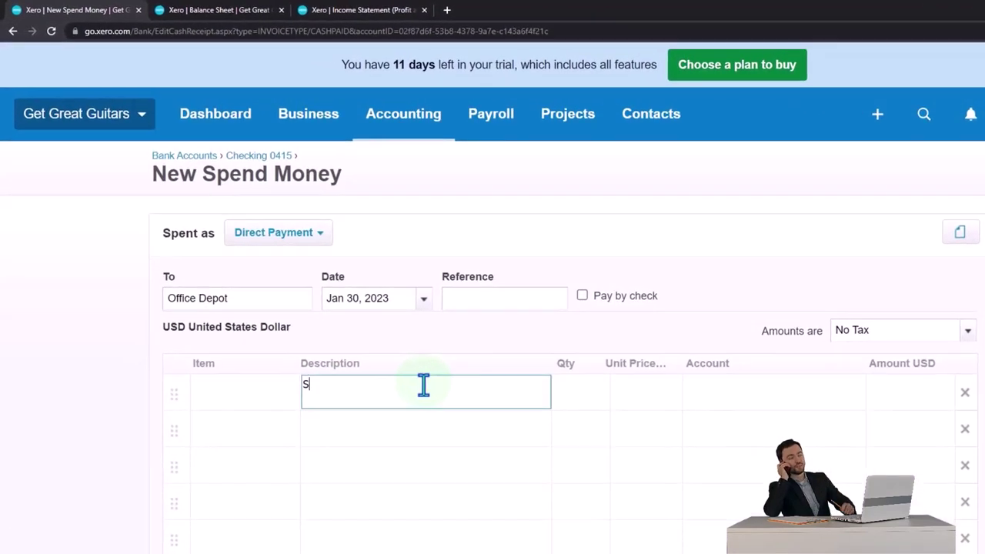
type("upplies")
key("Tab")
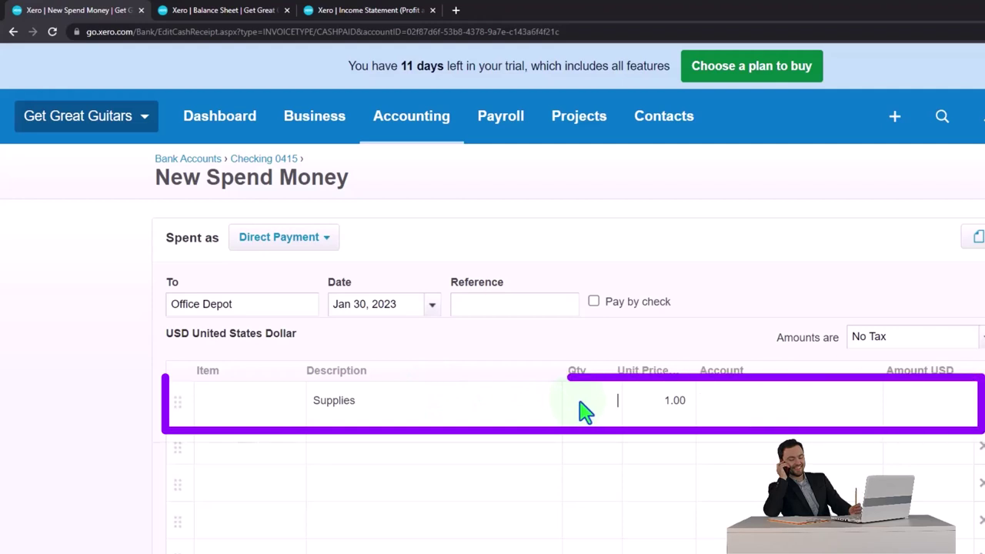
type("200.00")
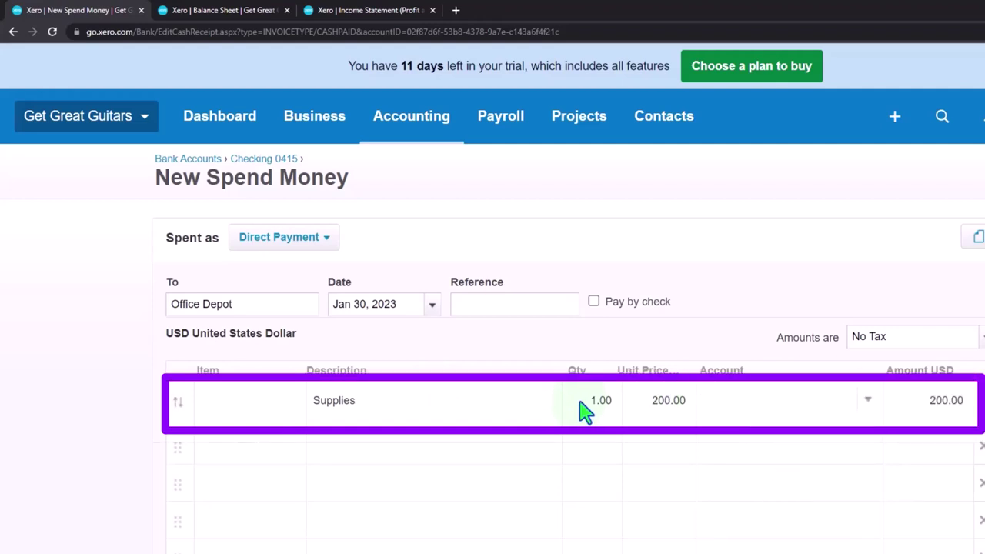
left_click(869, 404)
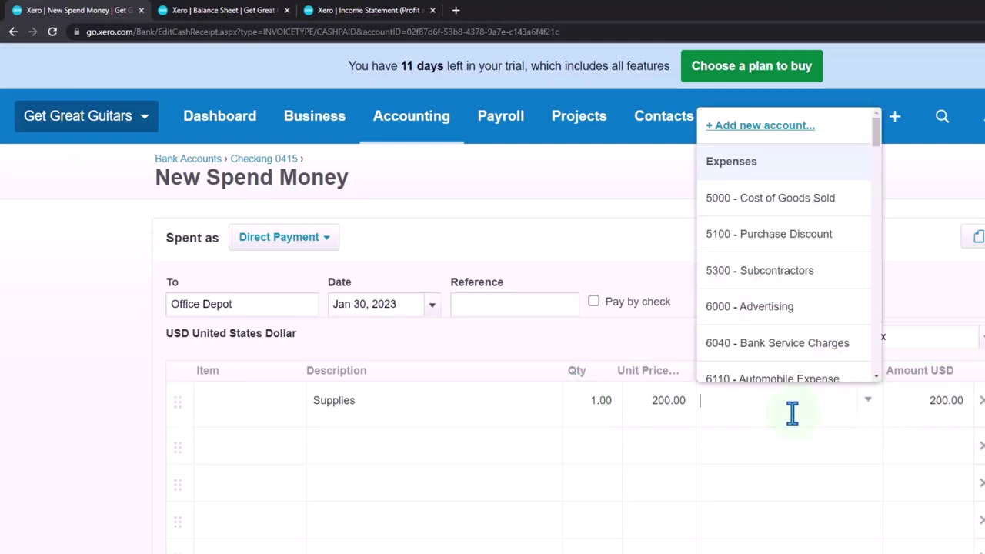
type("suppl")
key("Return")
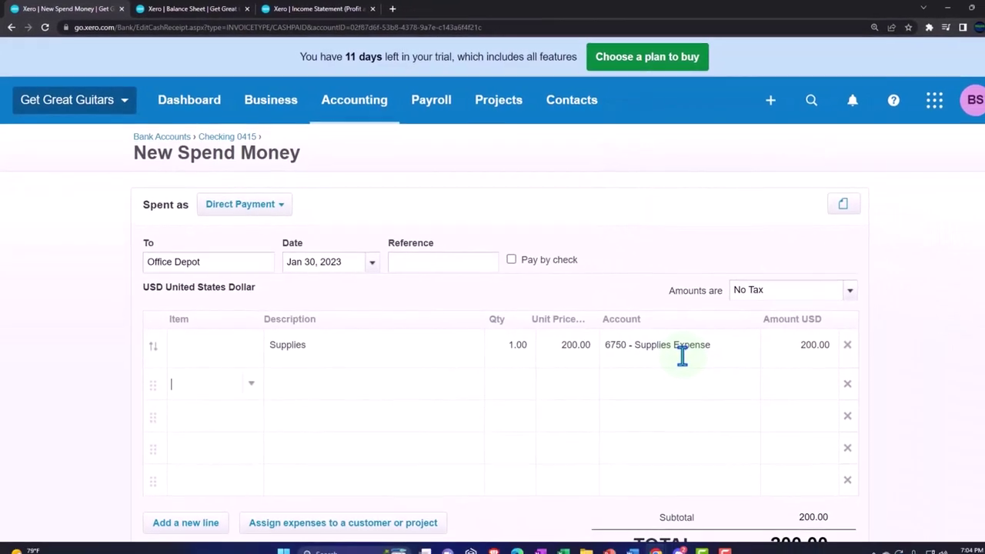
- Assign the Supplies line as a billable expense to project 4002 and save the spend money transaction
left_click(367, 514)
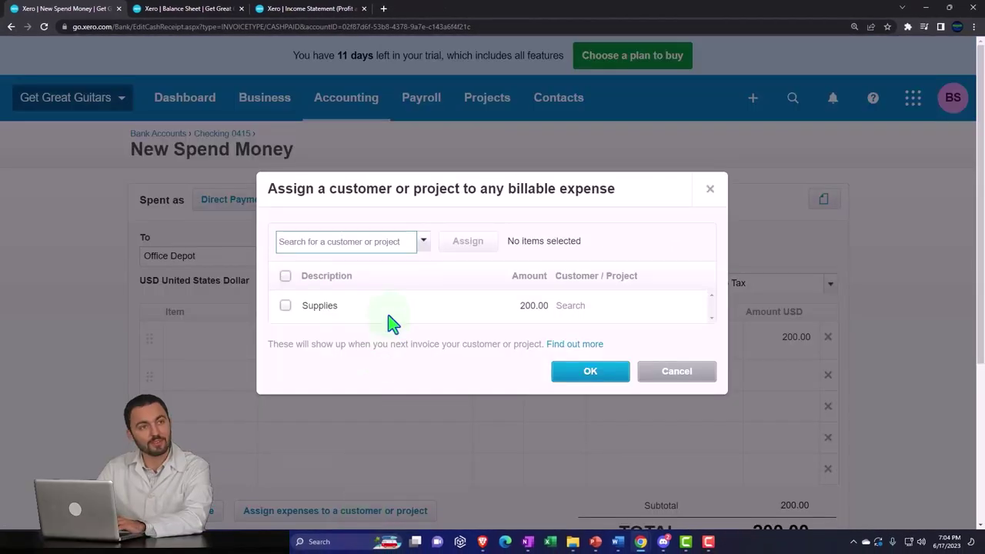
type("400")
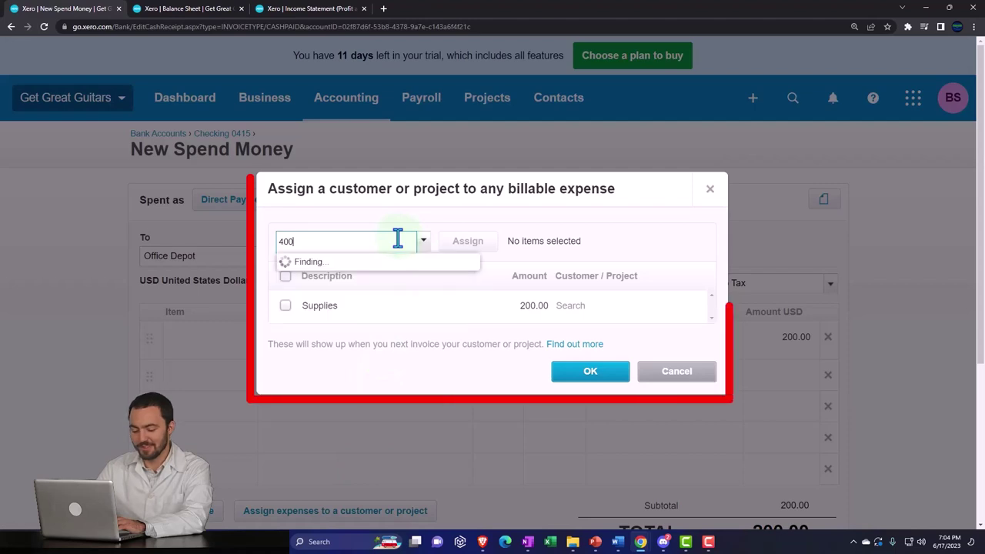
left_click(340, 313)
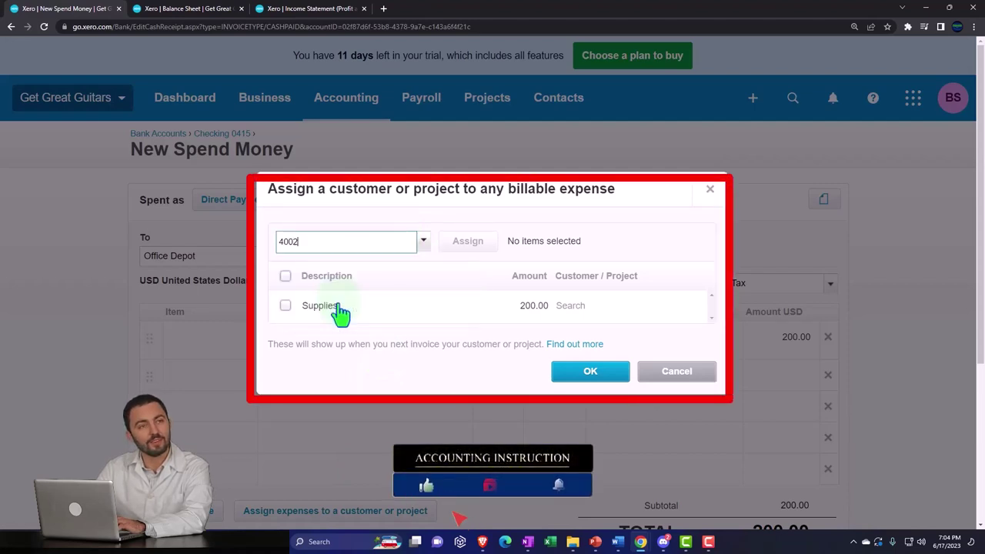
left_click(285, 305)
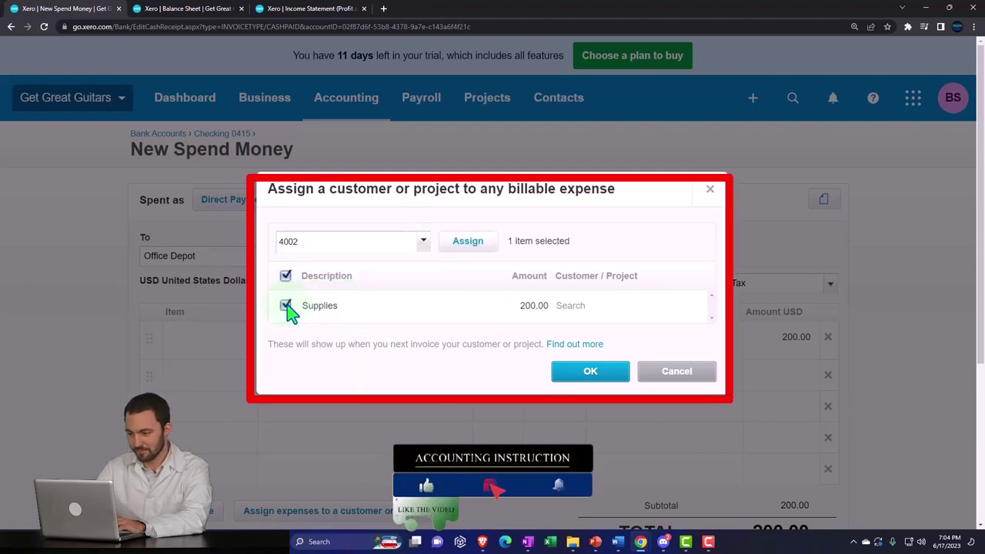
left_click(459, 243)
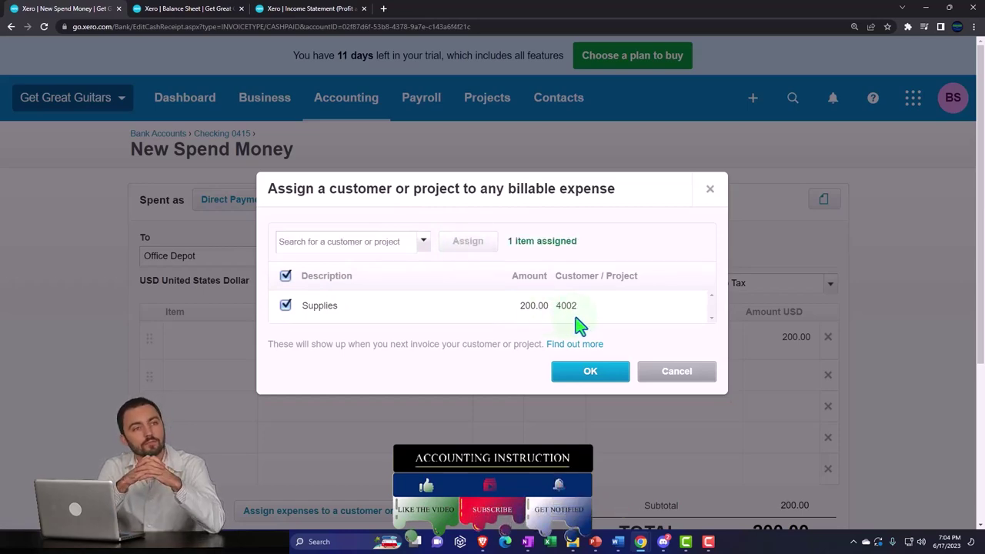
left_click(585, 373)
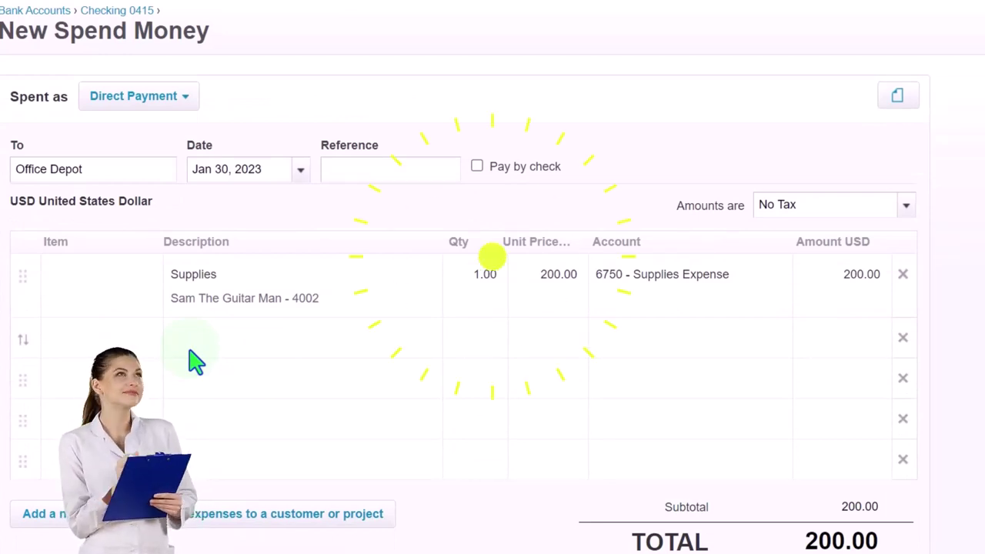
scroll(196, 361, "down", 2)
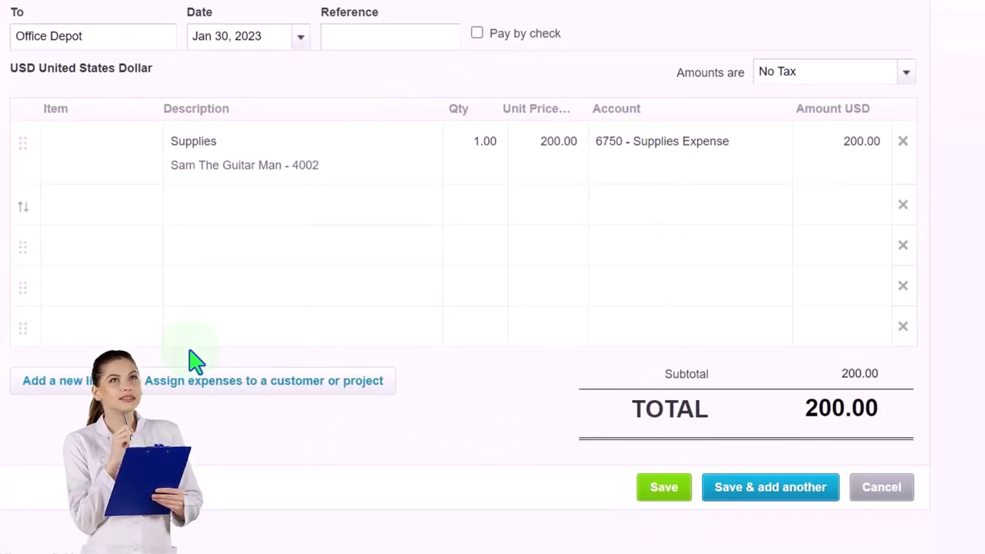
left_click(657, 490)
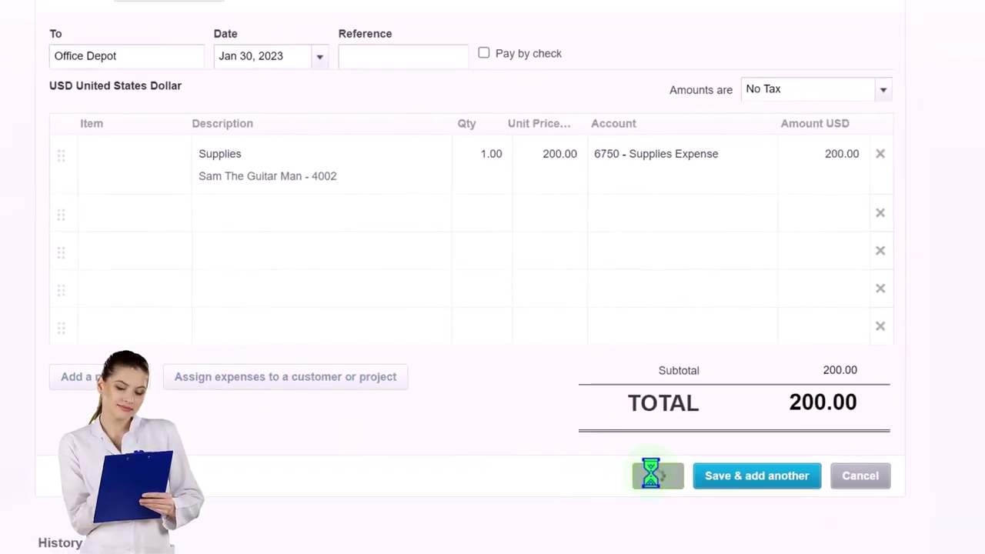
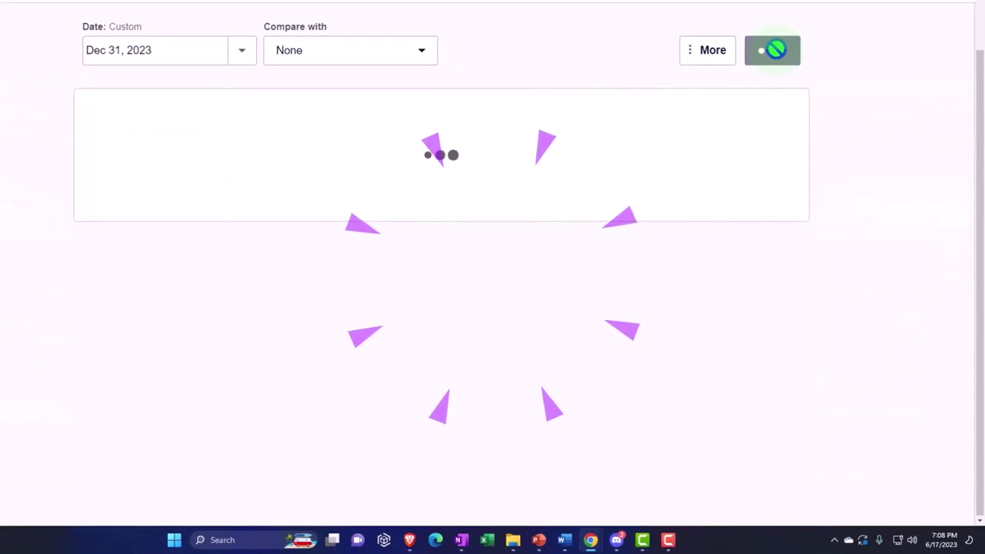
- Drill into Accounts Receivable on the Dec 31, 2023 balance sheet and check the Jan 30, 2023 Sam The Guitar Man entry for INV-0014
scroll(644, 241, "down", 3)
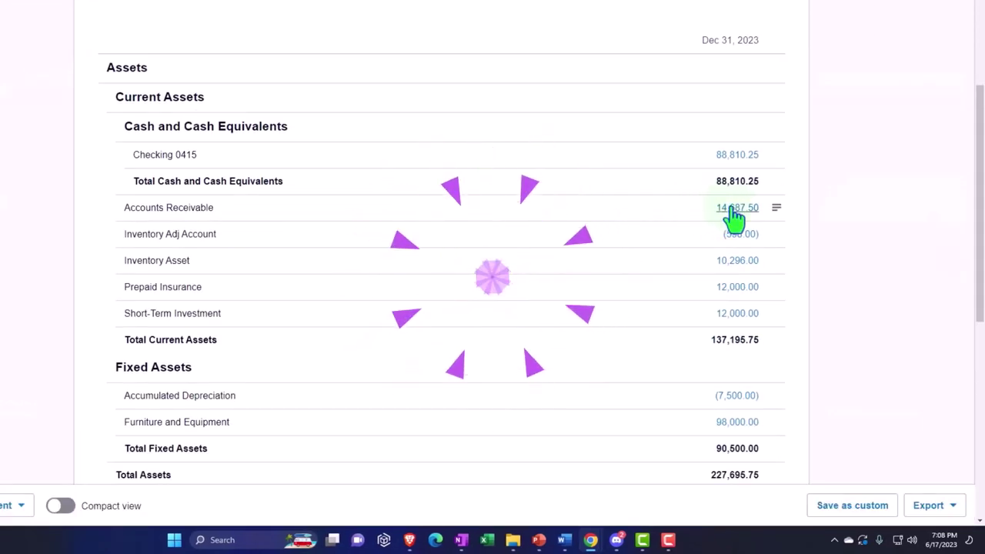
left_click(730, 209)
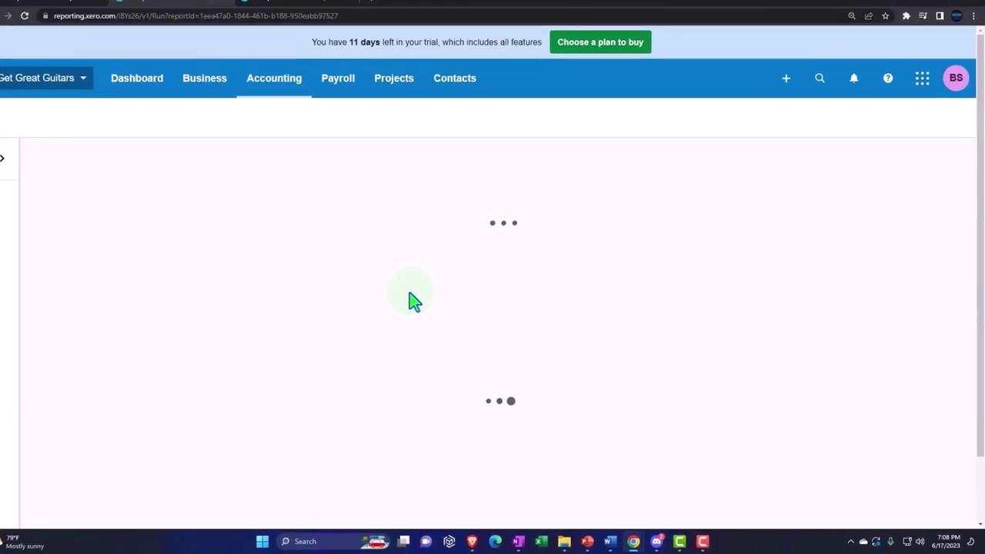
scroll(426, 306, "down", 6)
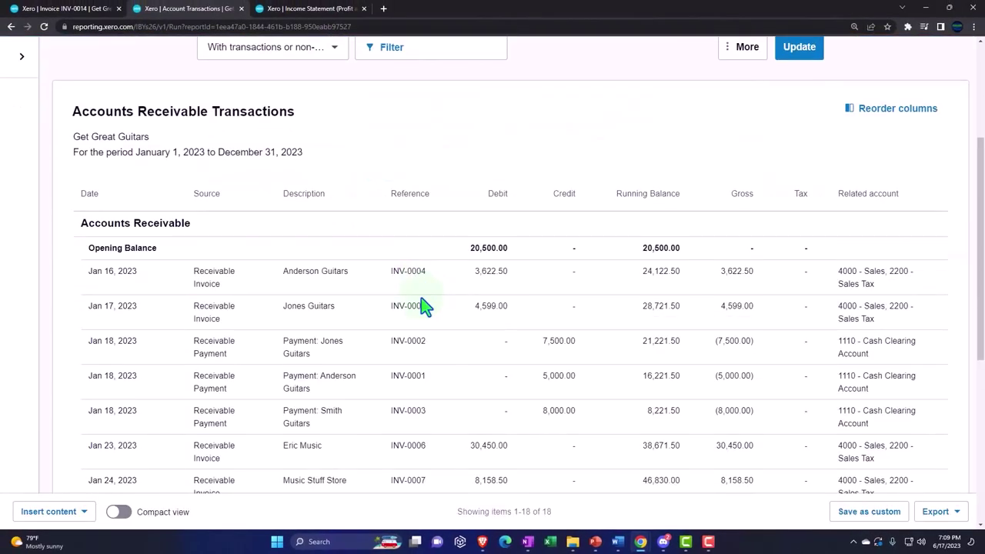
scroll(425, 306, "down", 1)
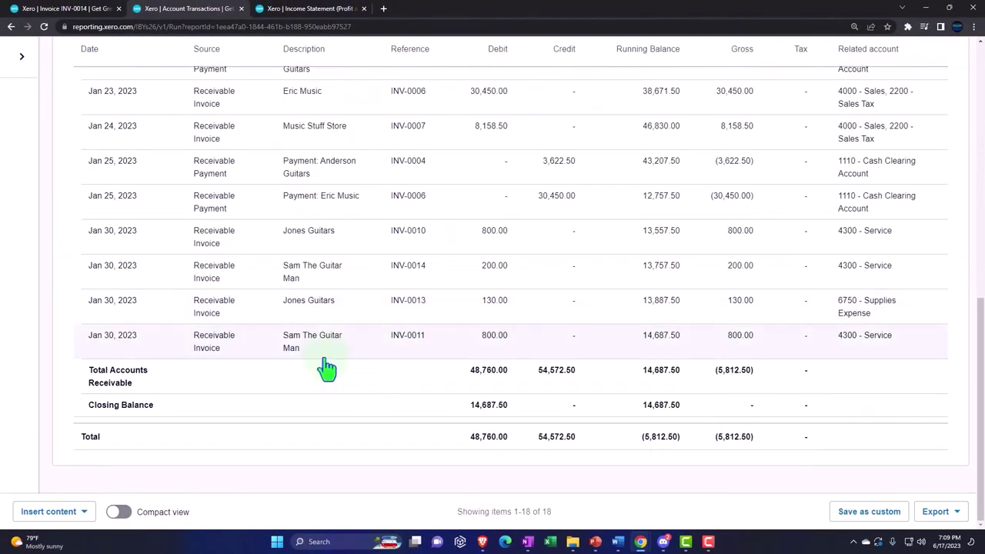
left_click(324, 315)
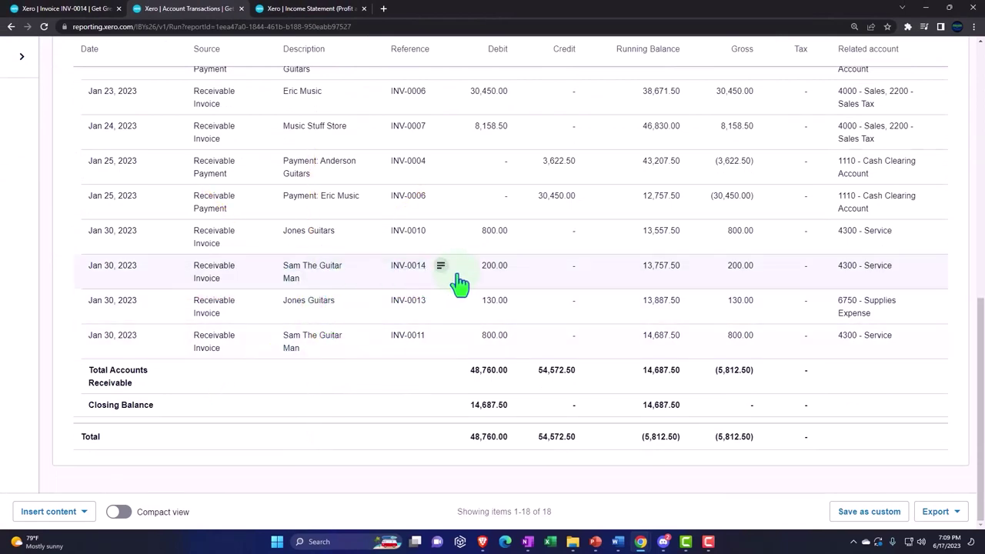
- Update the 2023 income statement and drill into the Service account to check the Sam The Guitar Man supplies entry for INV-0014
scroll(327, 333, "up", 10)
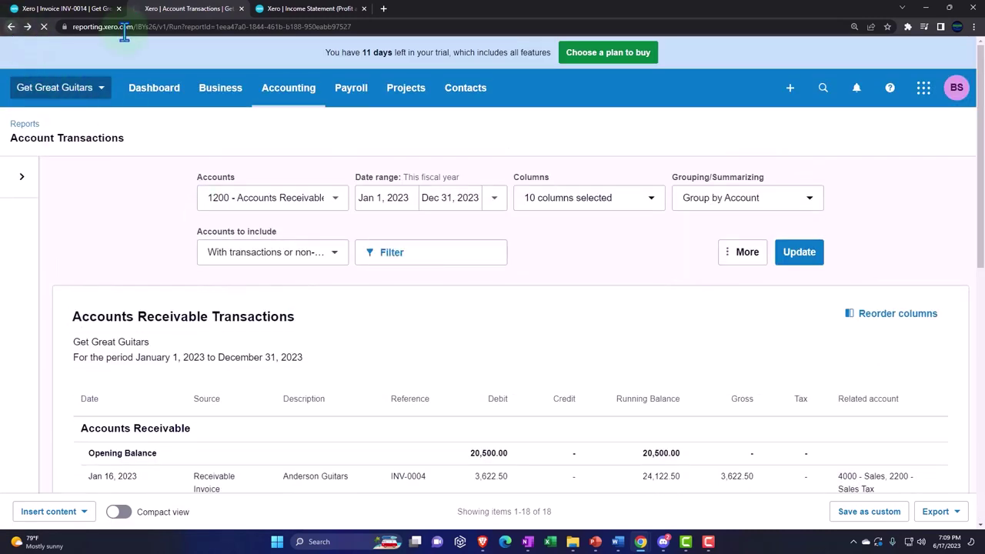
left_click(297, 11)
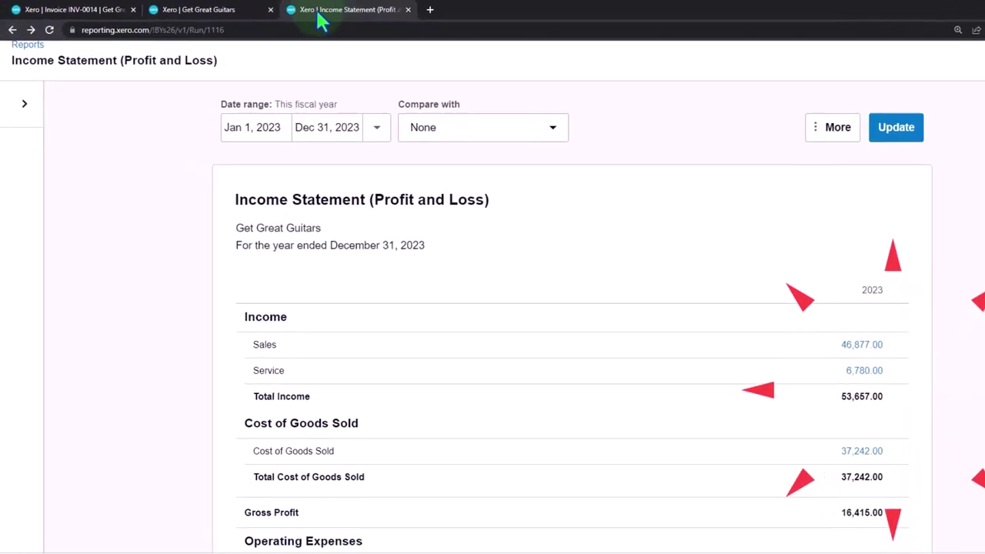
left_click(904, 131)
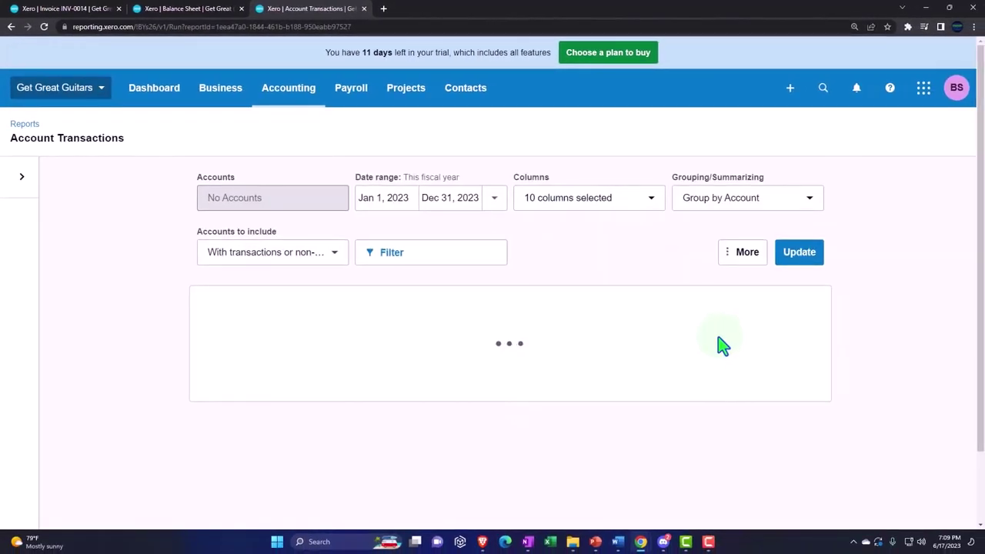
scroll(722, 346, "down", 4)
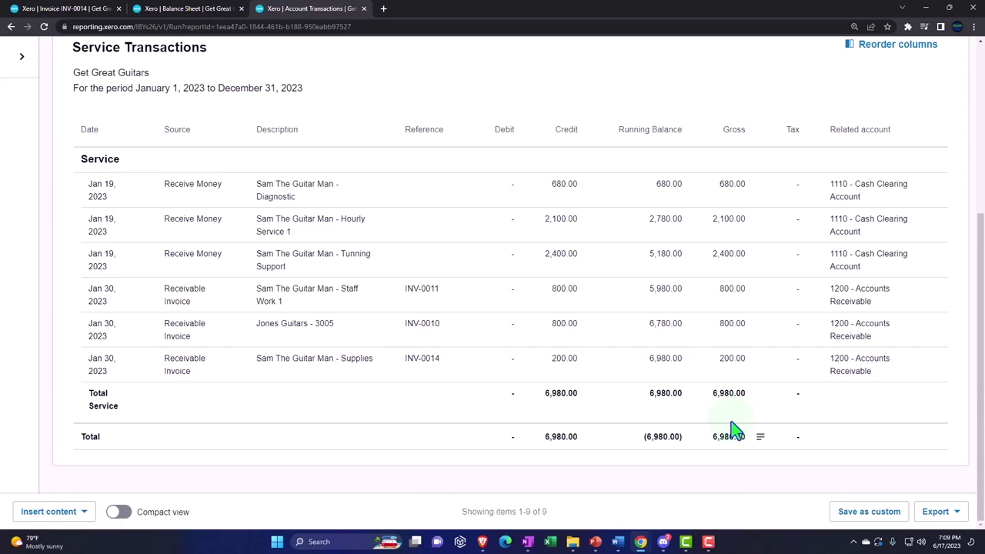
left_click(641, 373)
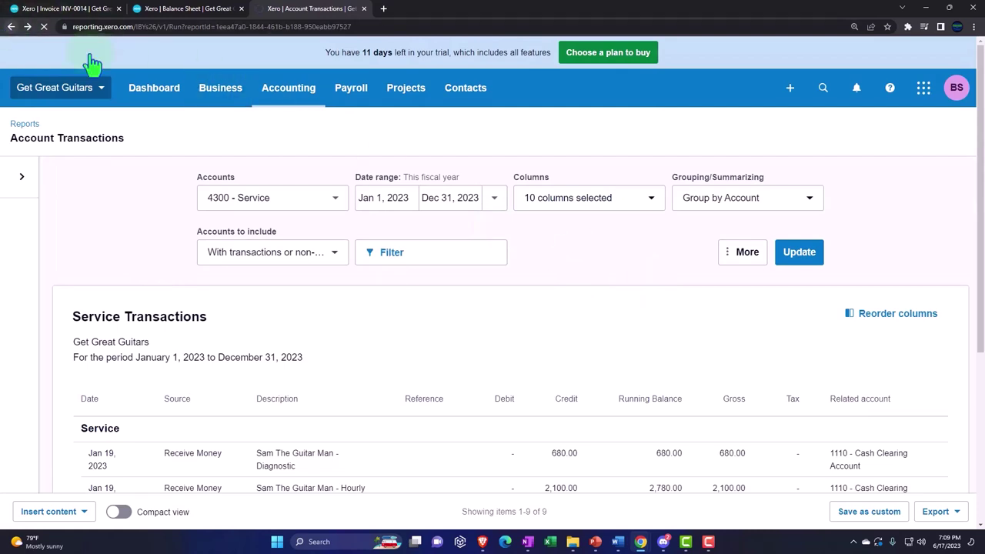
- Return to the income statement and review the Supplies Expense line under Operating Expenses
left_click(12, 31)
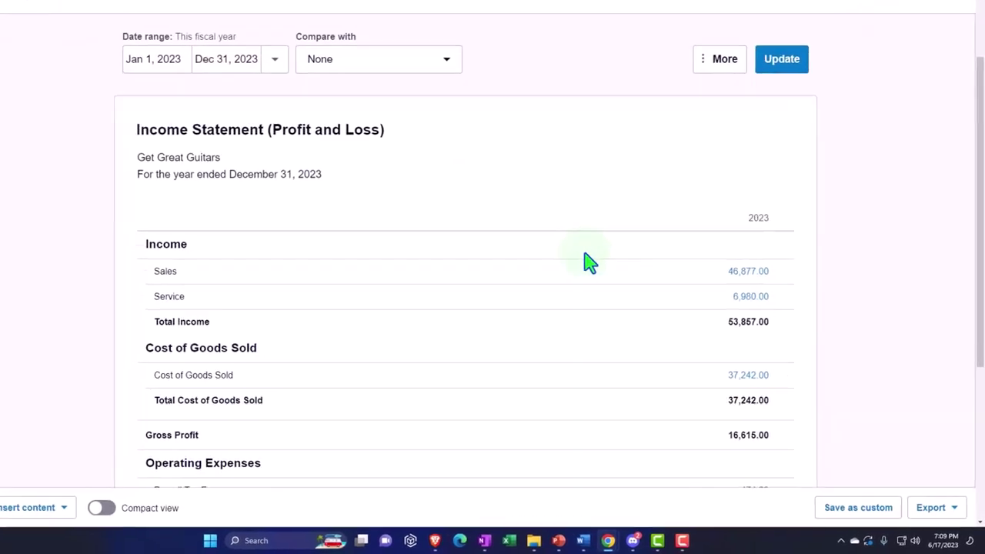
scroll(590, 263, "down", 4)
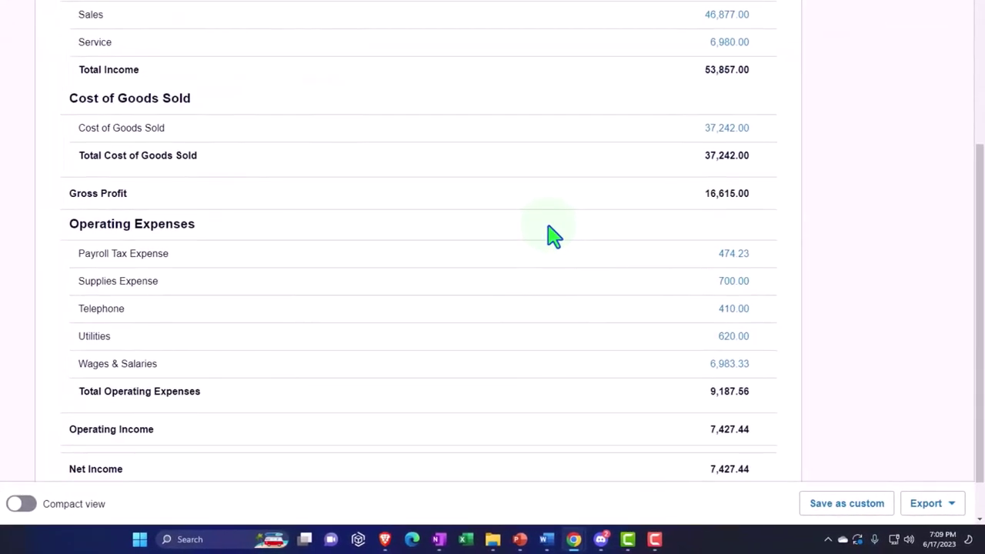
scroll(553, 234, "up", 1)
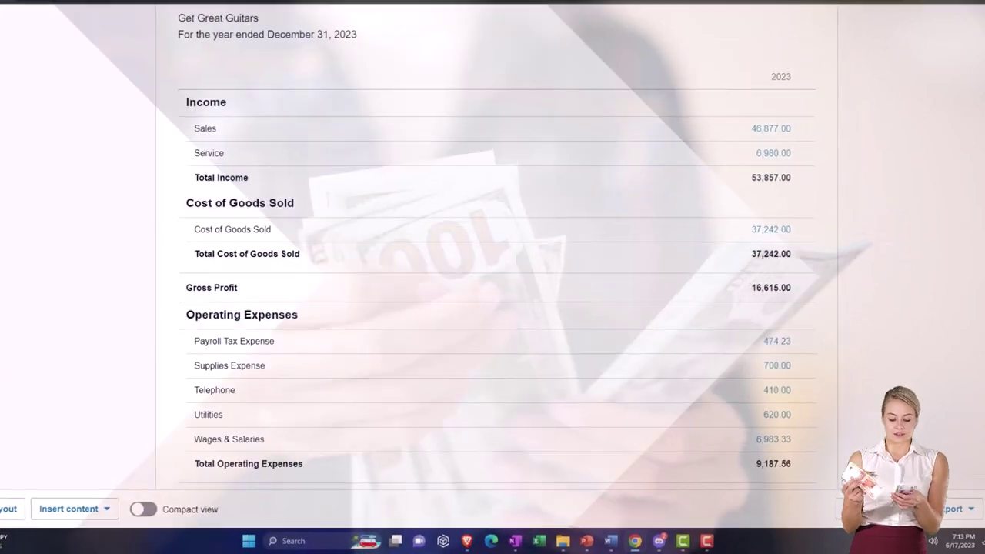
- Open the sales invoices list and show only the invoices awaiting payment
left_click(81, 6)
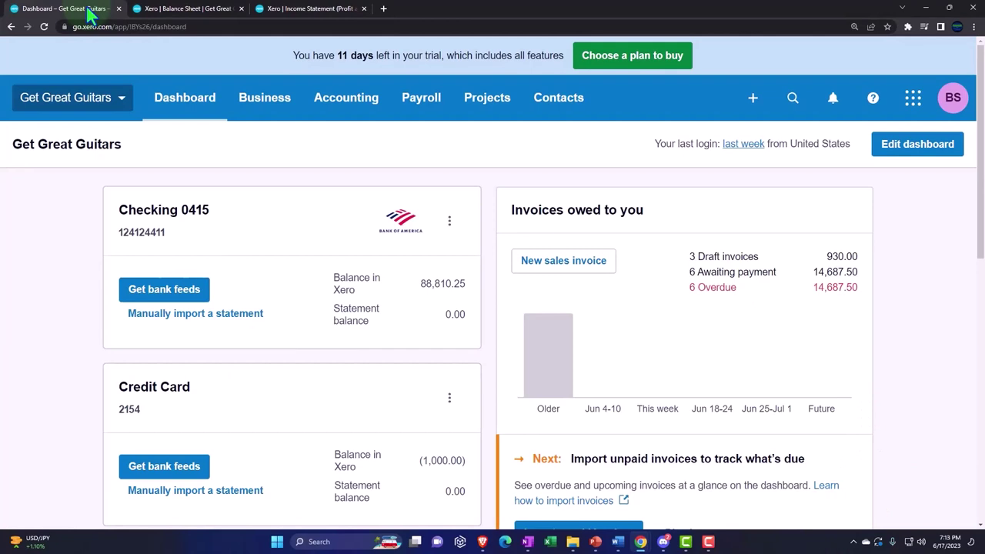
left_click(278, 113)
left_click(269, 253)
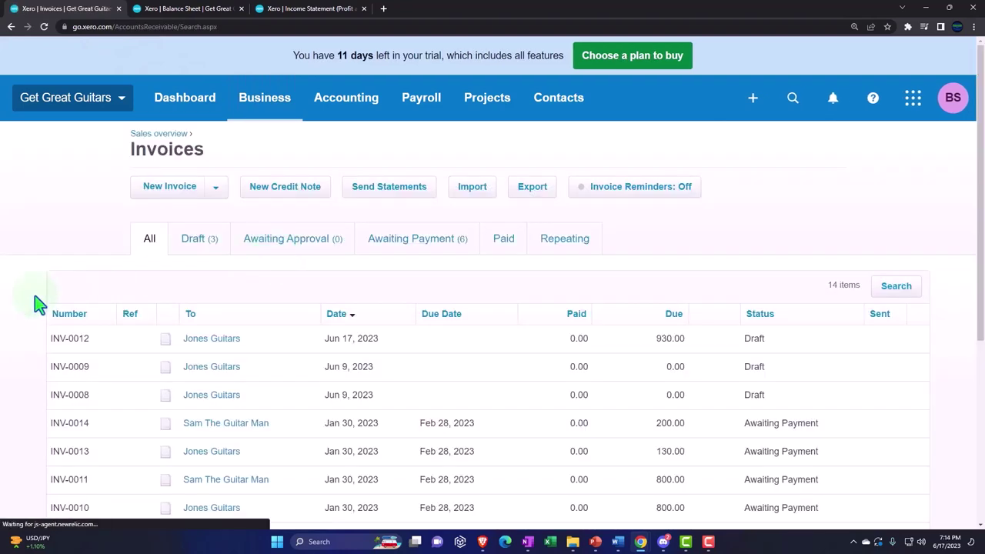
scroll(35, 279, "down", 2)
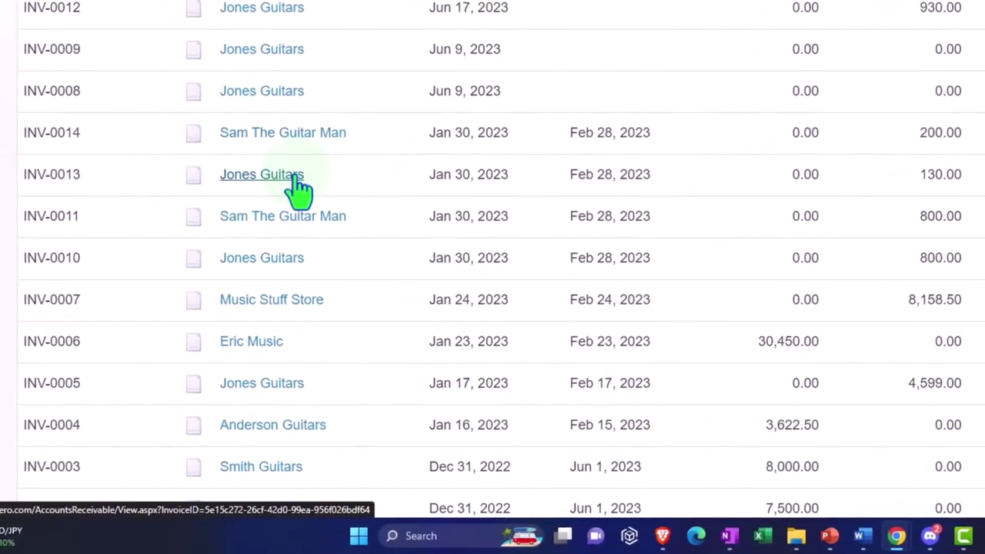
scroll(304, 192, "up", 3)
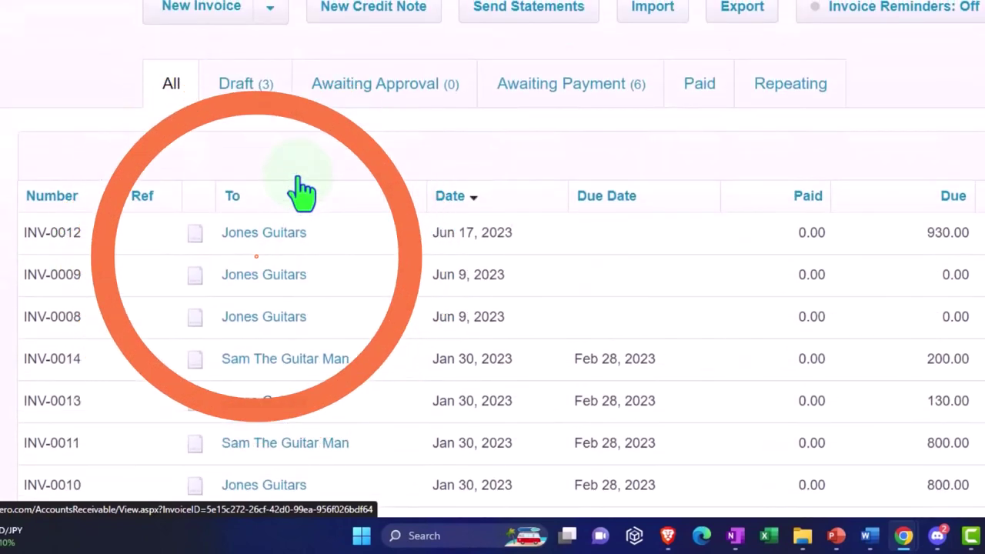
left_click(563, 90)
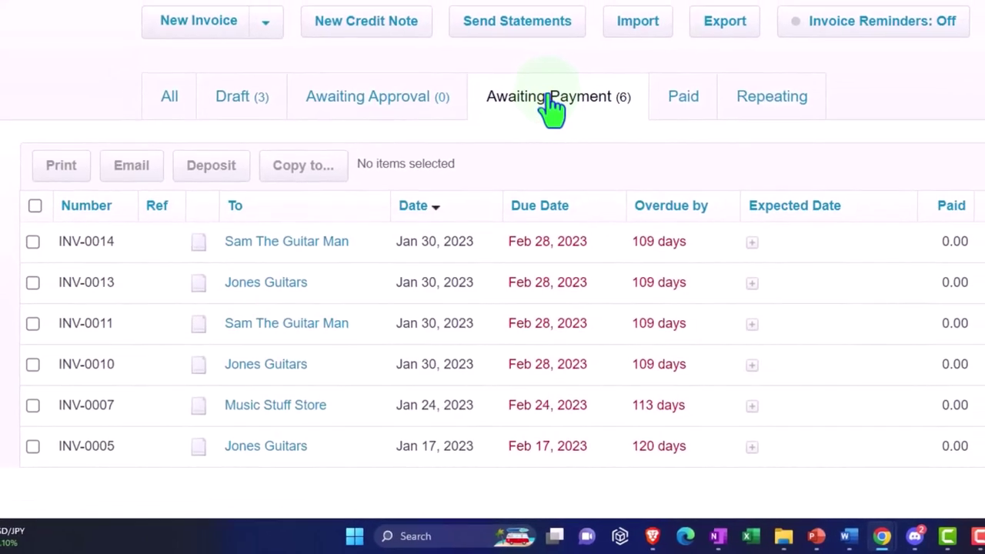
- Review what customers owe in the customer contacts and open the Sam The Guitar Man record
left_click(567, 99)
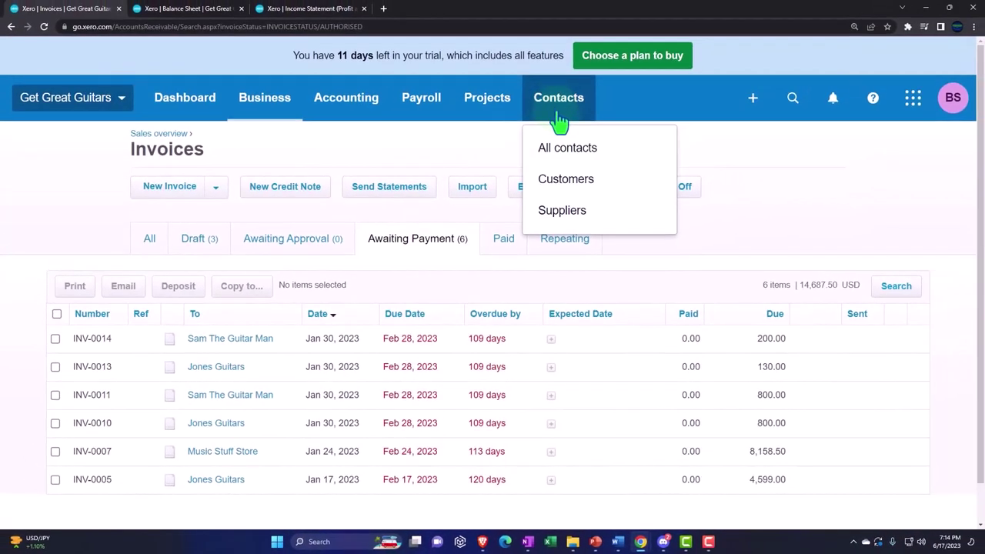
left_click(578, 179)
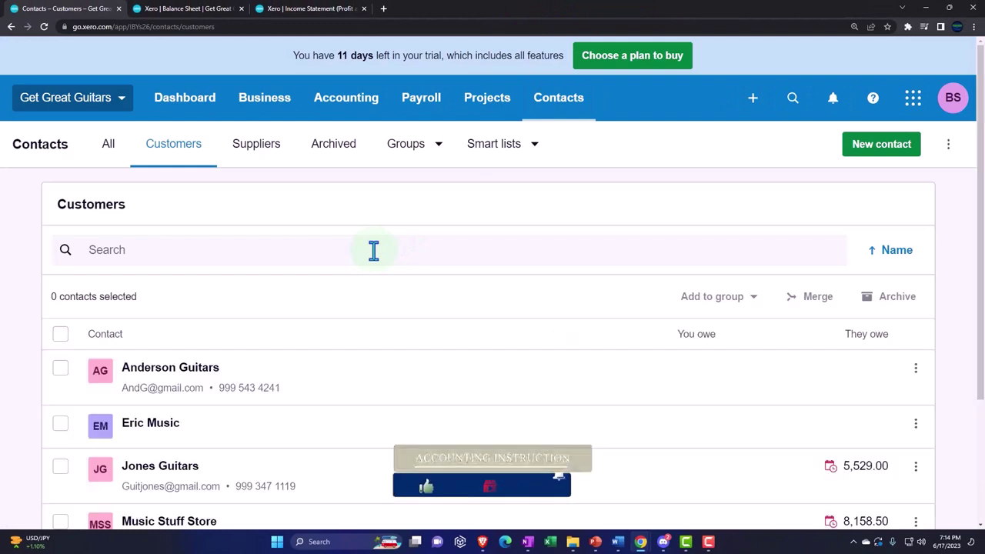
scroll(373, 250, "down", 3)
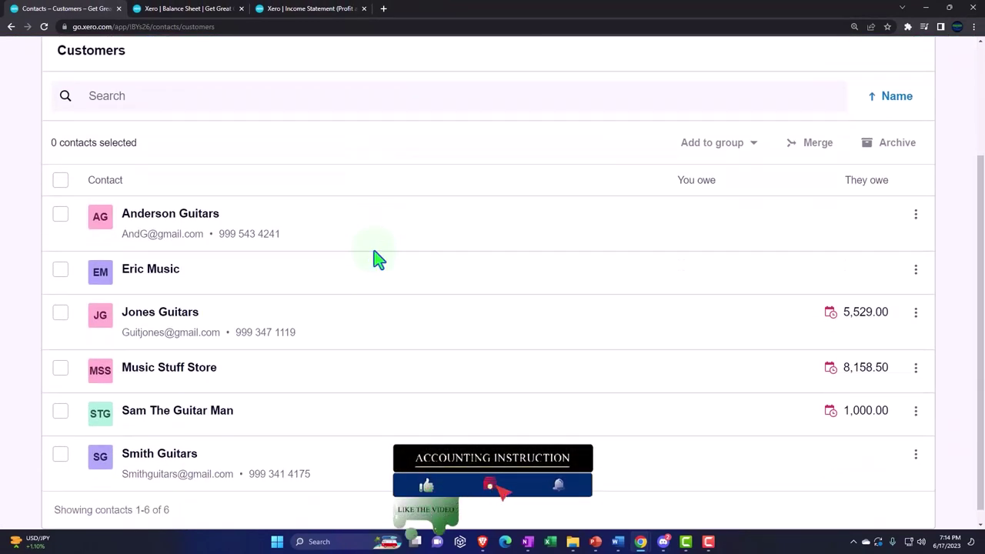
scroll(377, 296, "down", 1)
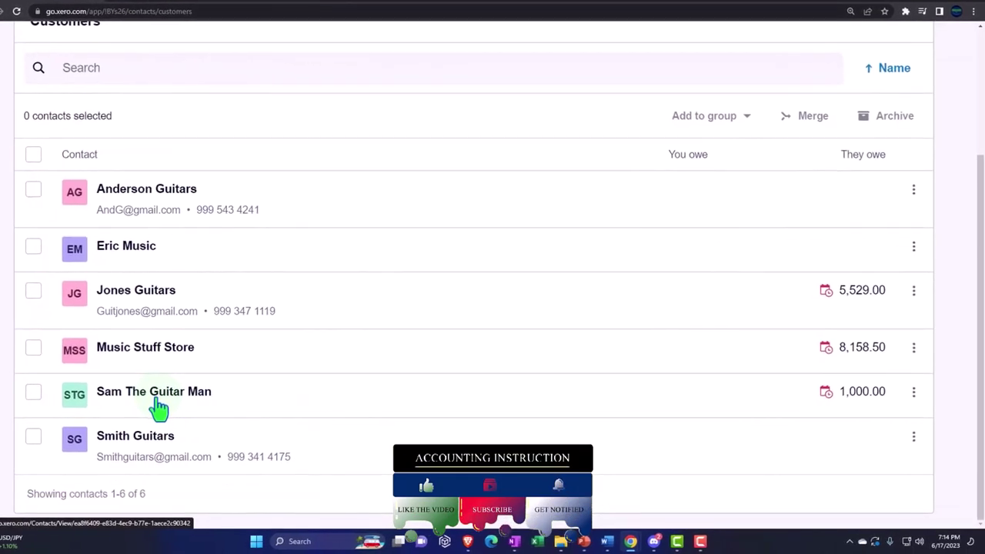
left_click(157, 407)
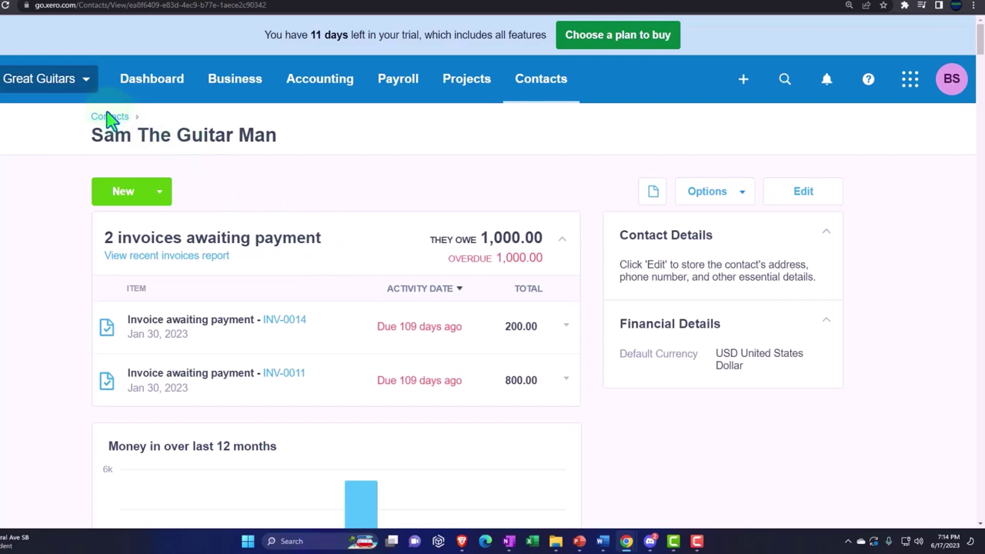
- Open Jones Guitars project 3005 and mark its 31 Jan 2023 Staff 1 Rate time entry as invoiced
left_click(465, 86)
left_click(462, 135)
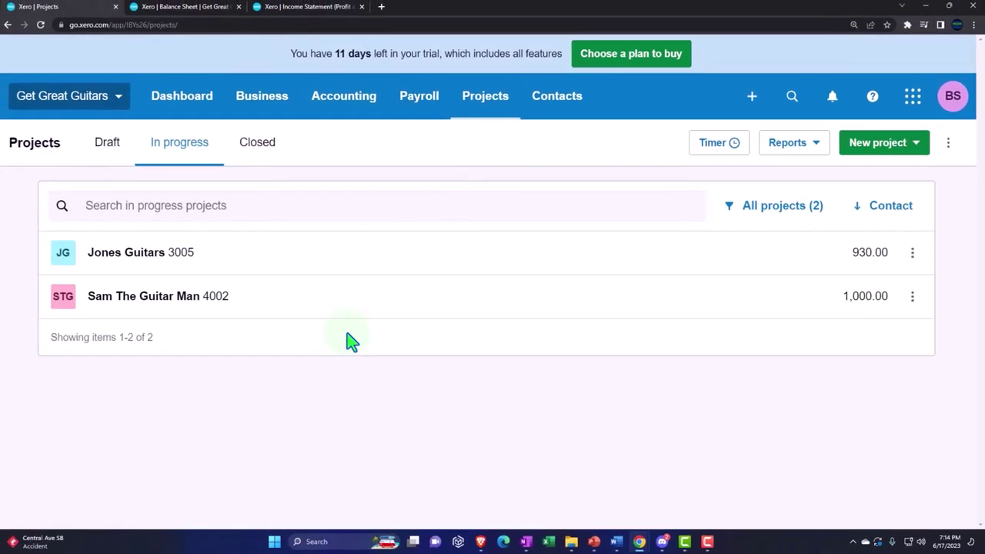
left_click(151, 260)
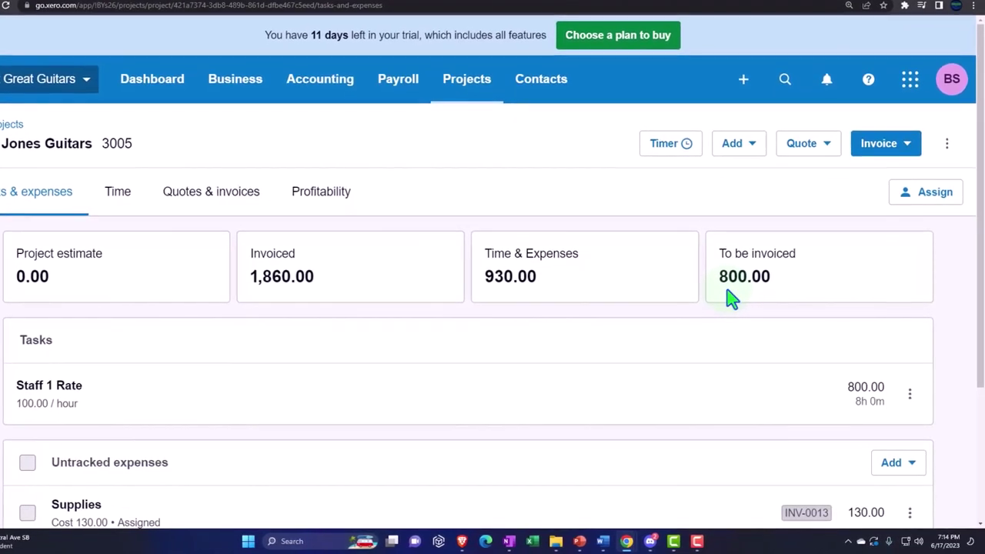
left_click(121, 196)
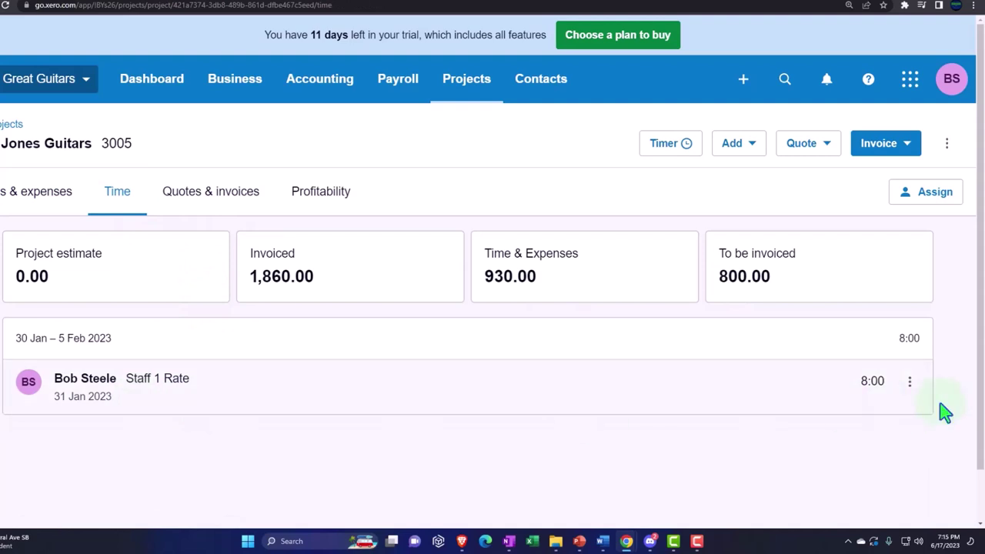
left_click(909, 383)
left_click(862, 296)
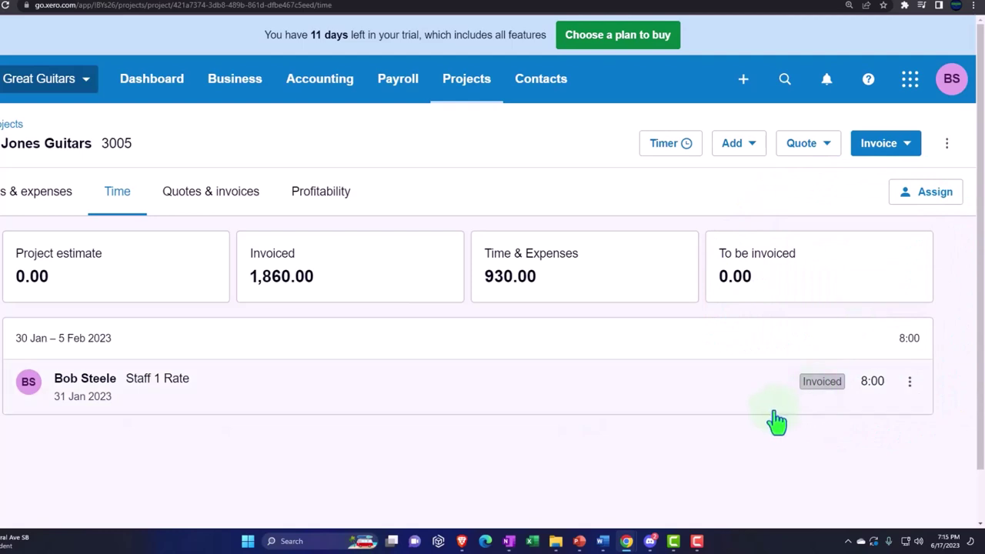
- Check project 3005's amount to be invoiced under its tasks and expenses, and look over its quotes and invoices
left_click(42, 201)
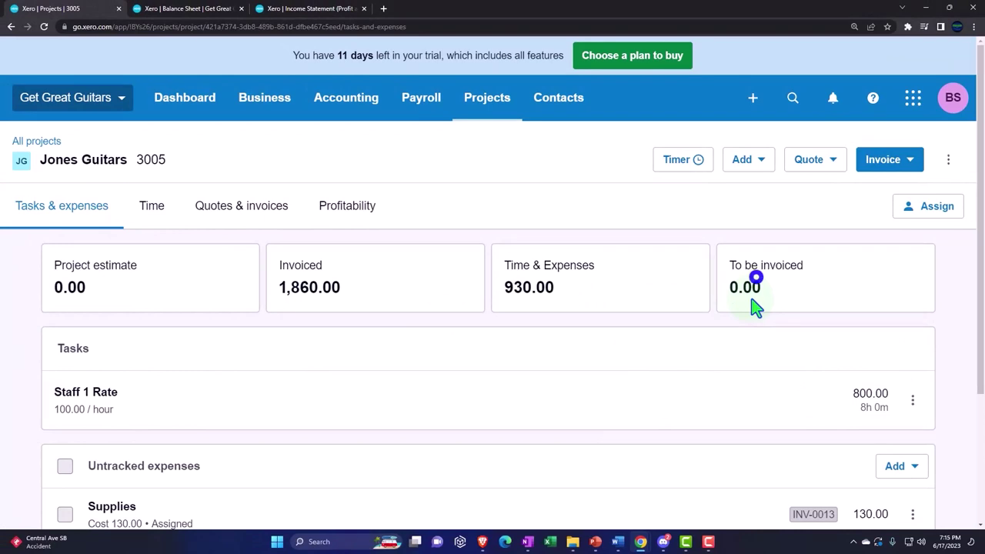
left_click(158, 214)
left_click(229, 215)
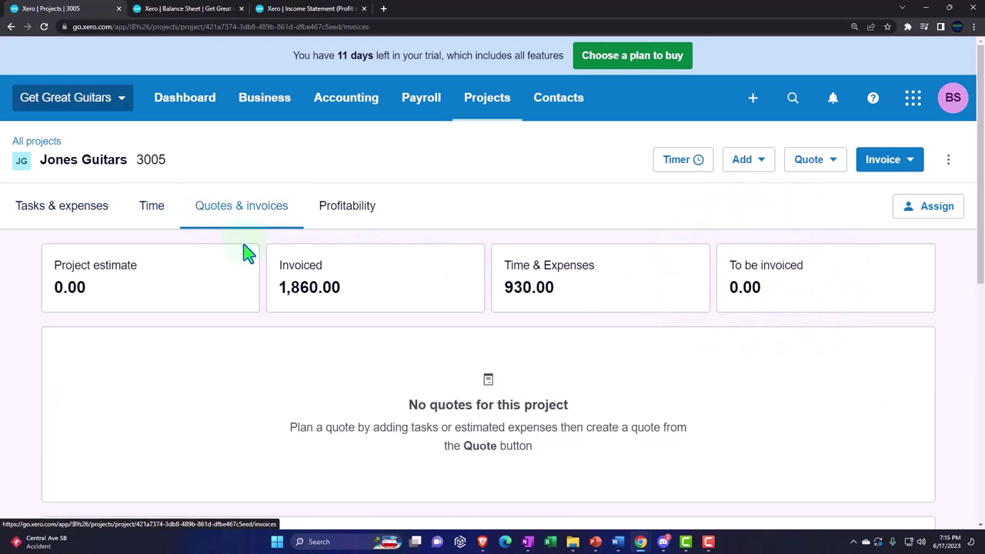
- Review project 3005's profitability overview and examine the Project Financials report linked from its largest costs
left_click(334, 219)
scroll(335, 220, "down", 2)
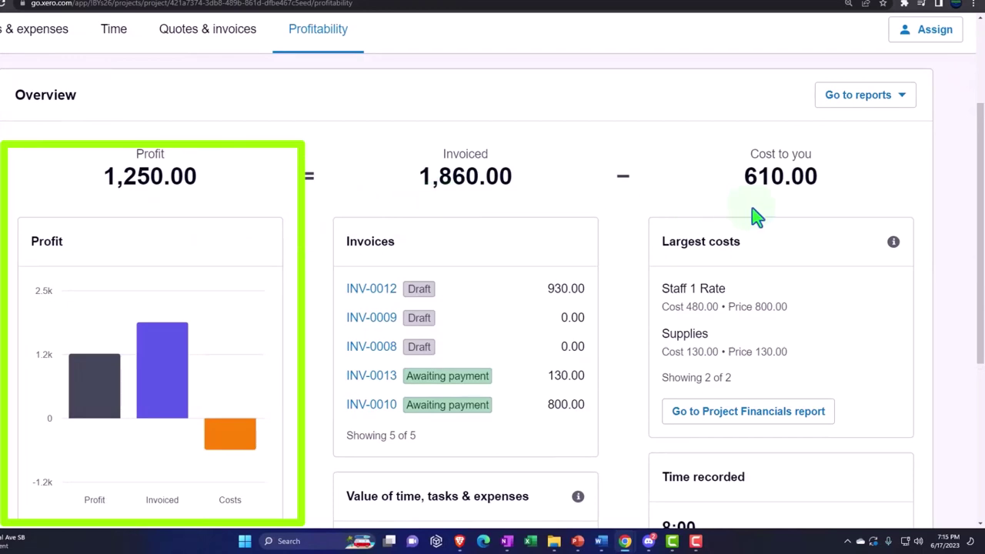
scroll(756, 217, "down", 1)
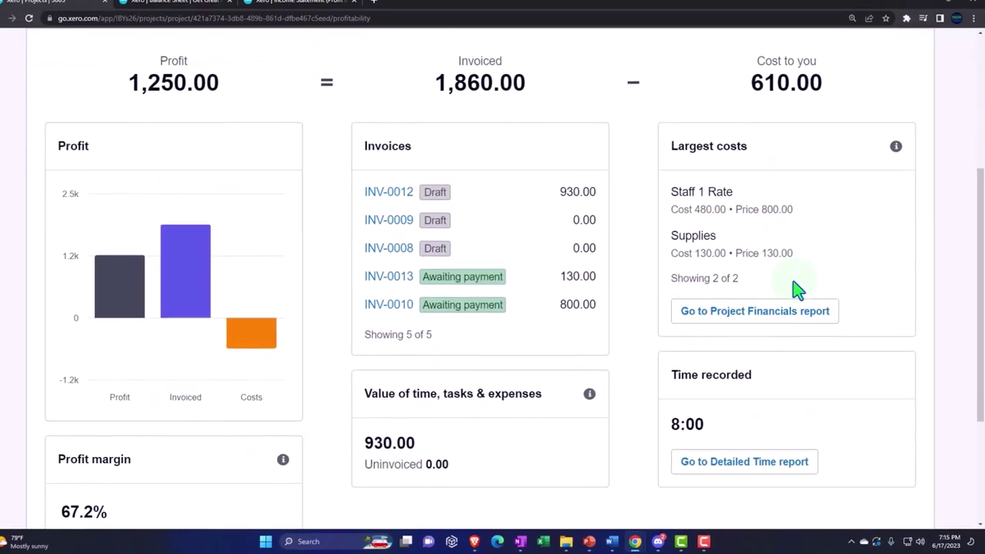
left_click(753, 315)
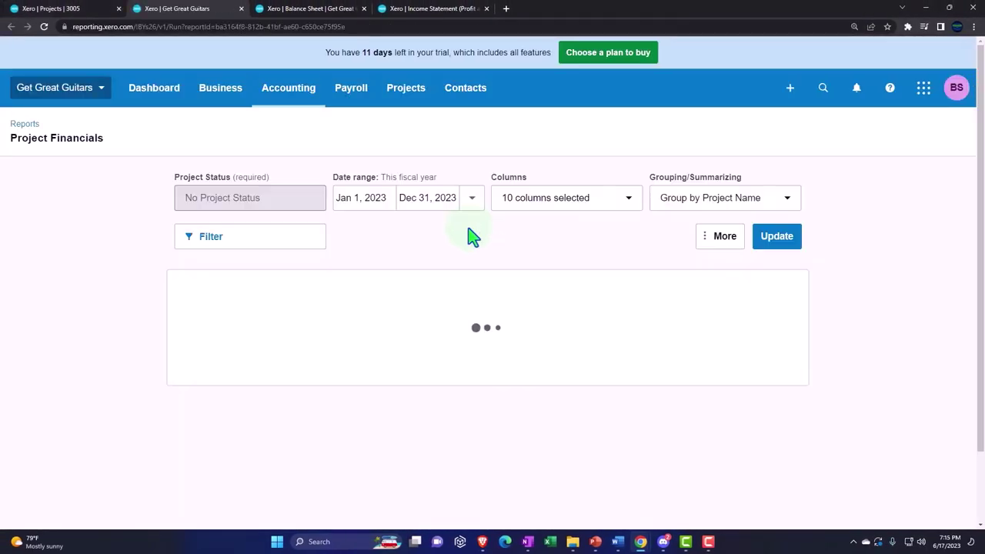
scroll(464, 247, "down", 2)
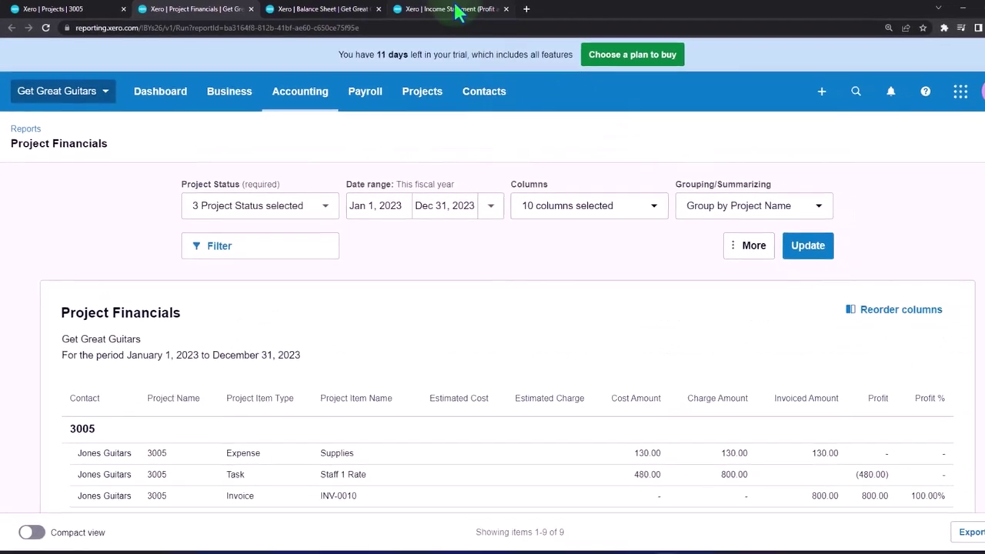
- Duplicate the browser tab holding the income statement
left_click(454, 9)
right_click(458, 9)
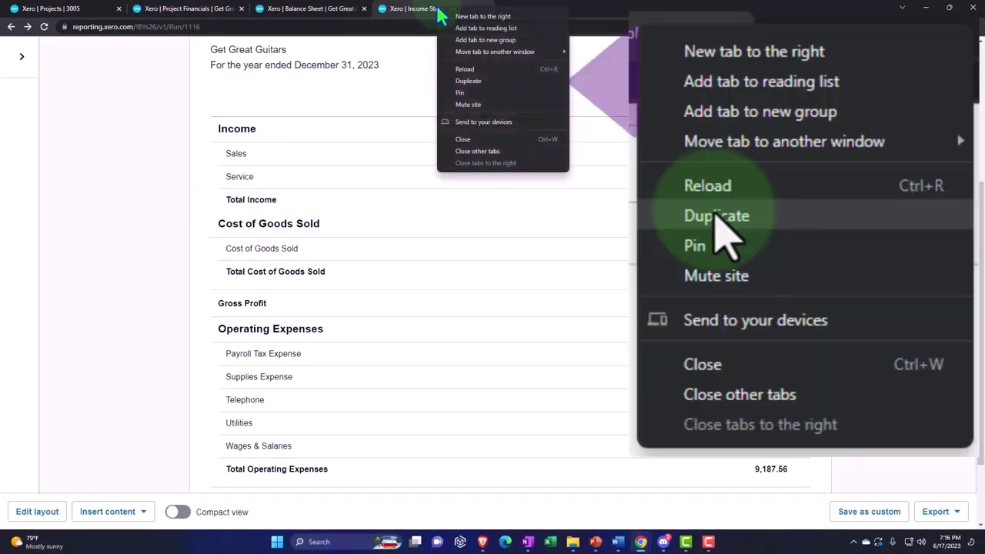
left_click(474, 80)
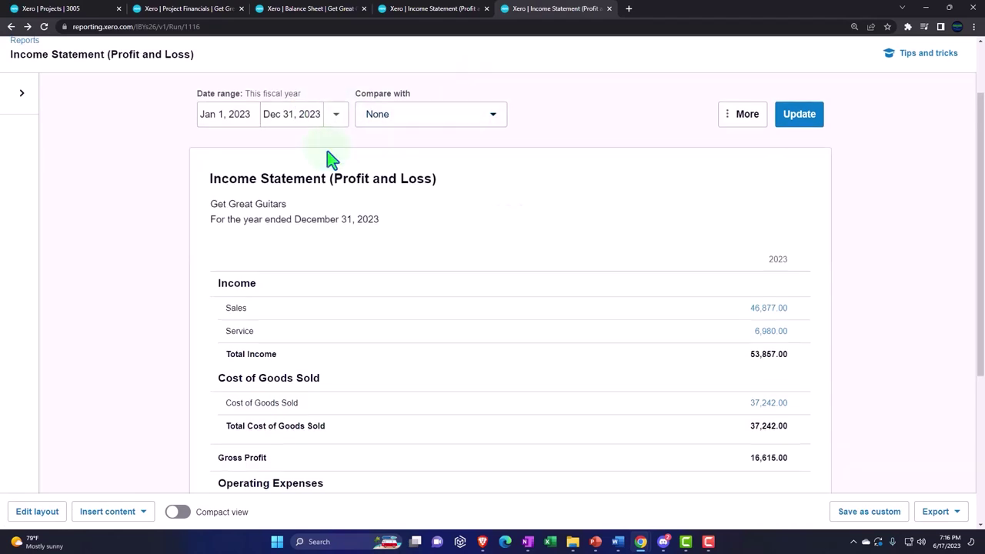
- Search the reports for "proj" and open the new version of the Project Details report
scroll(331, 159, "up", 1)
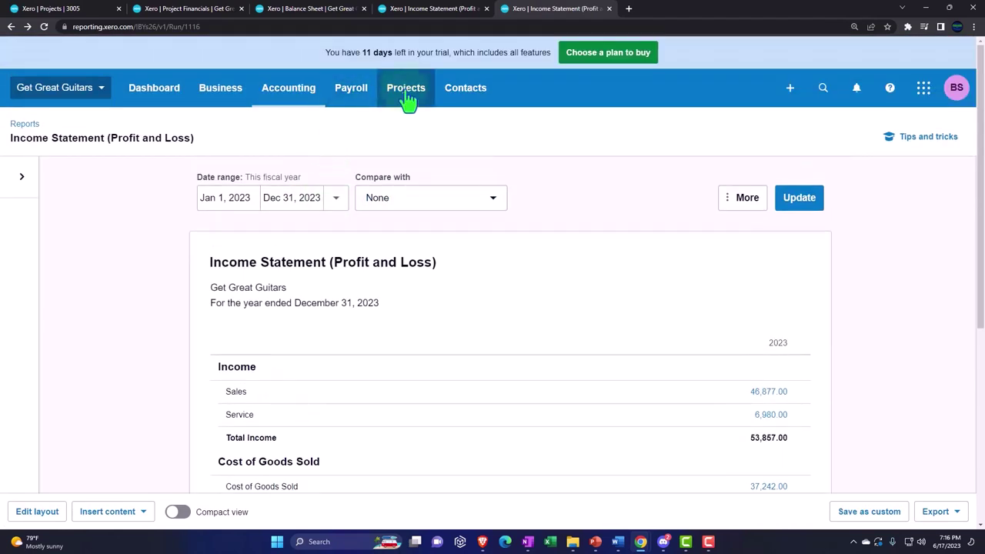
left_click(290, 96)
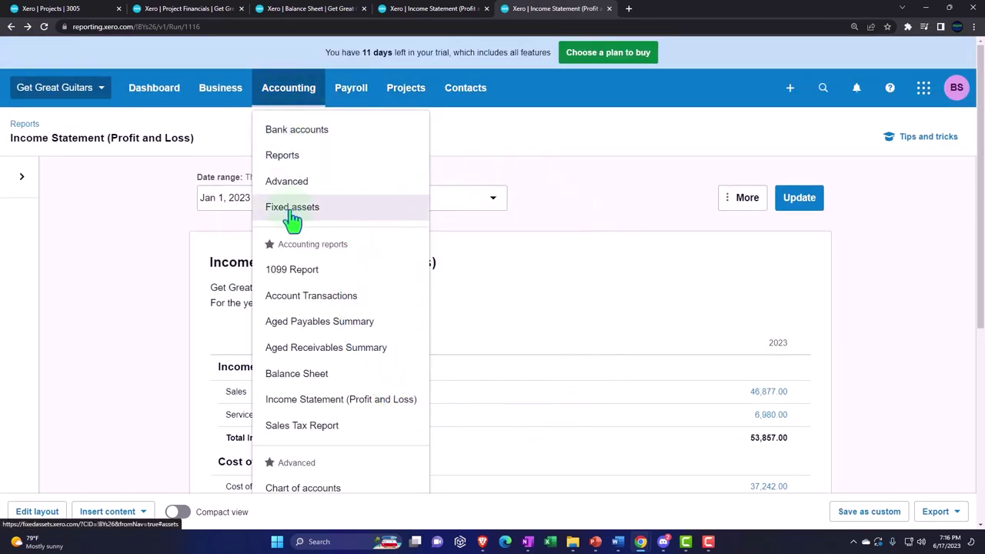
left_click(283, 156)
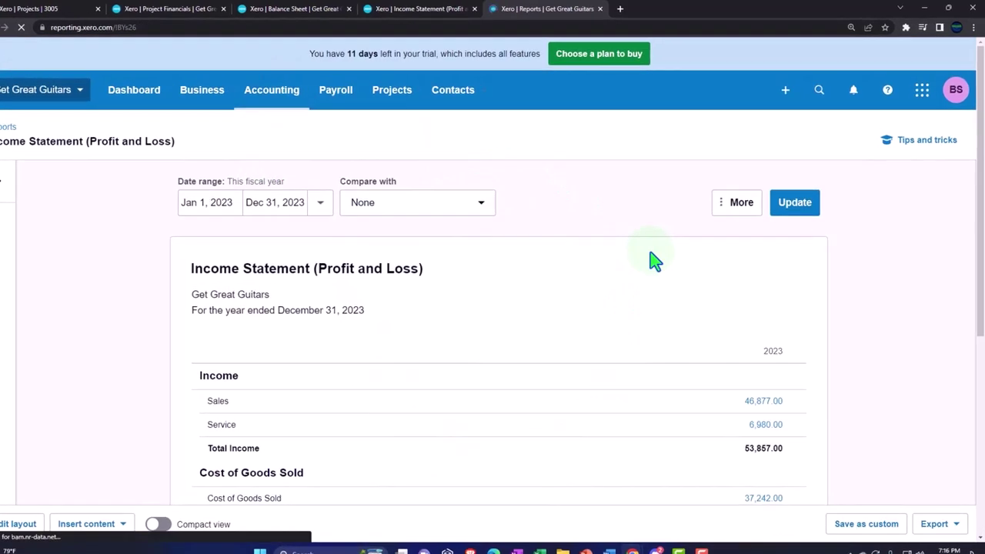
left_click(739, 136)
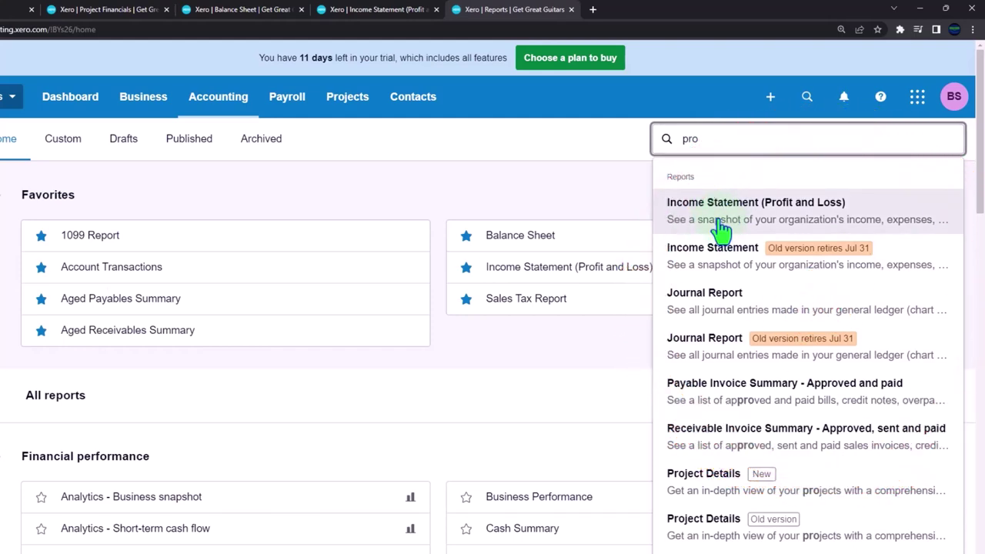
type("j")
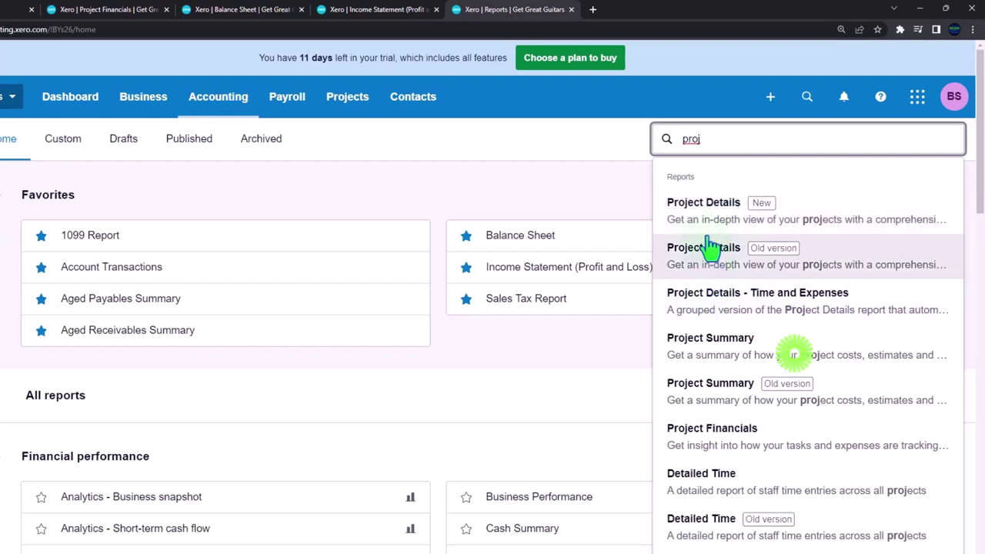
left_click(700, 208)
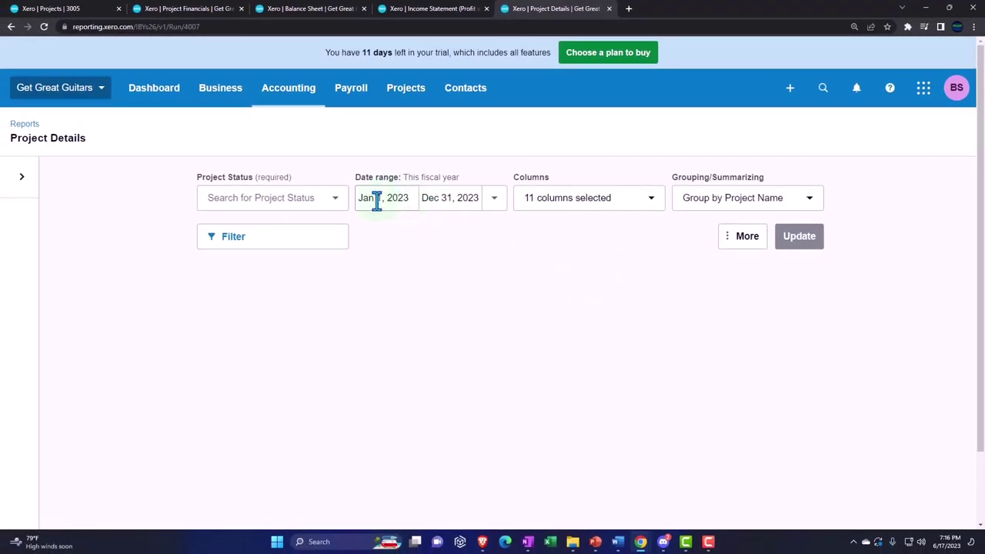
- Run the Project Details report for In progress projects and review the entries for projects 3005 and 4002
left_click(343, 208)
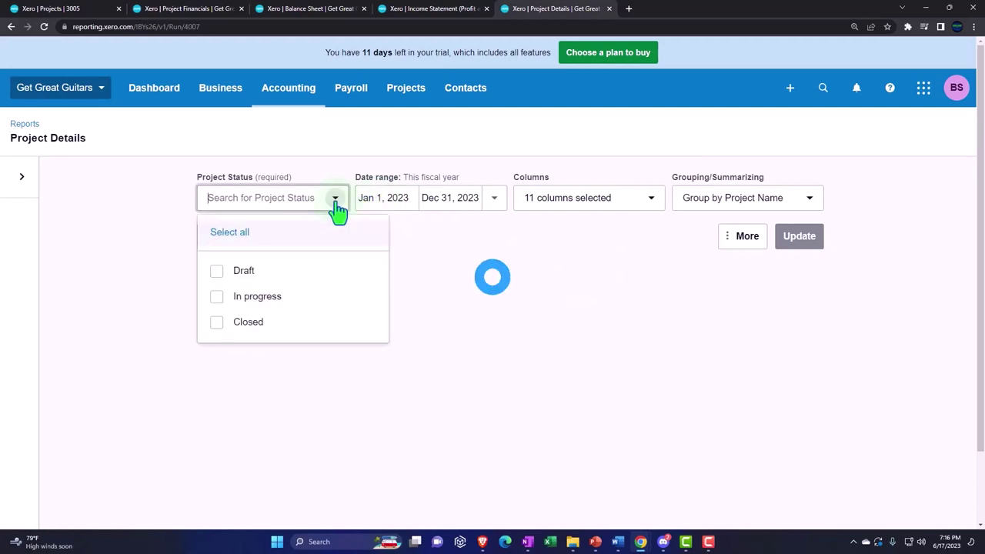
left_click(217, 296)
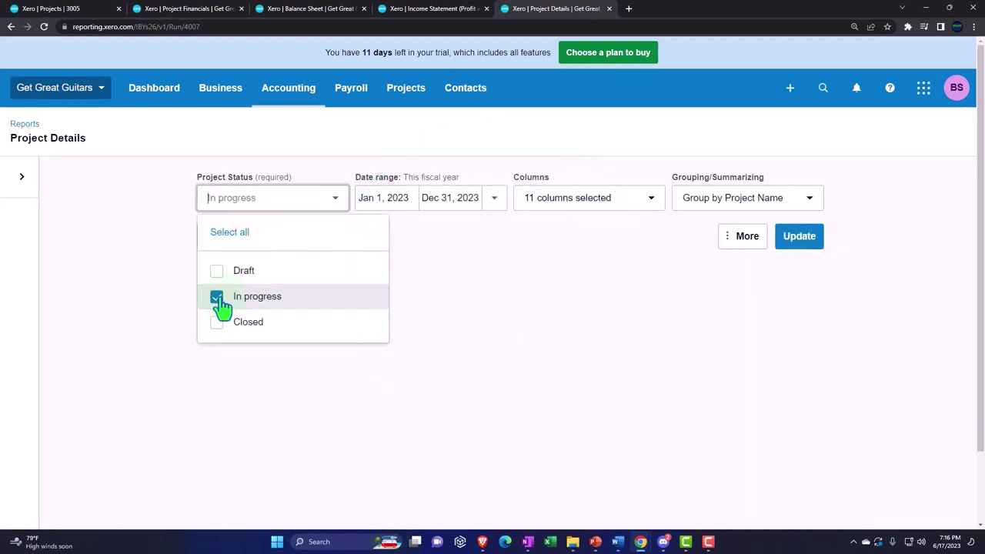
left_click(799, 238)
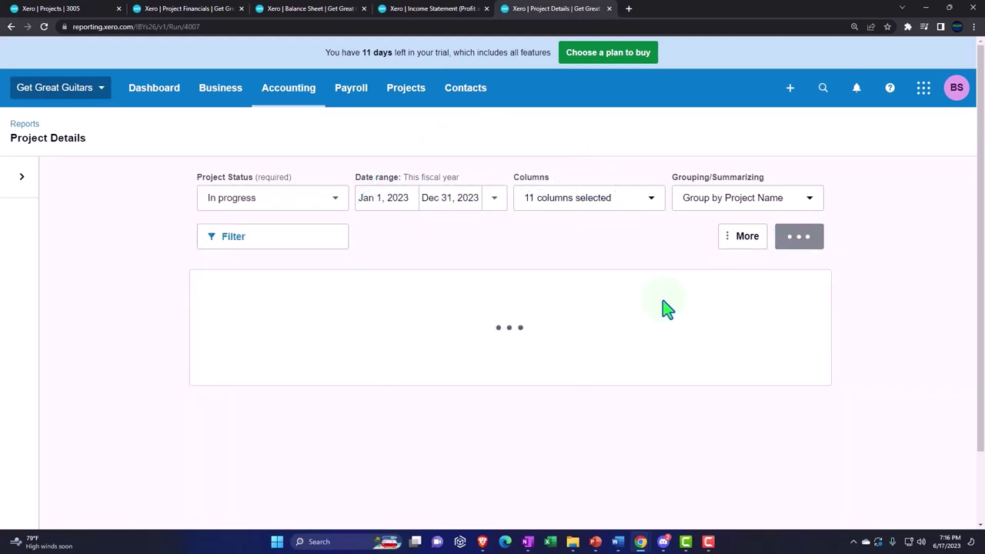
scroll(661, 304, "down", 2)
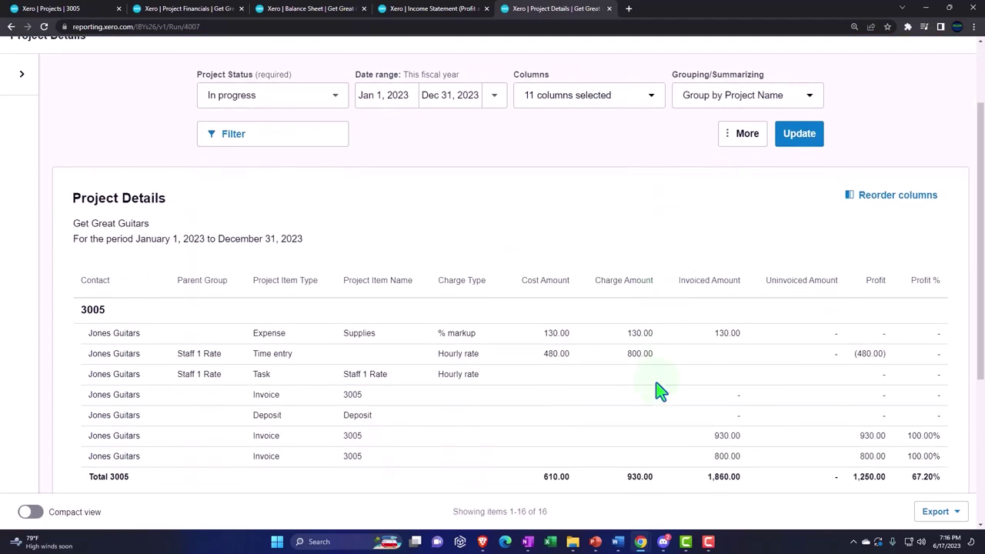
scroll(660, 390, "down", 2)
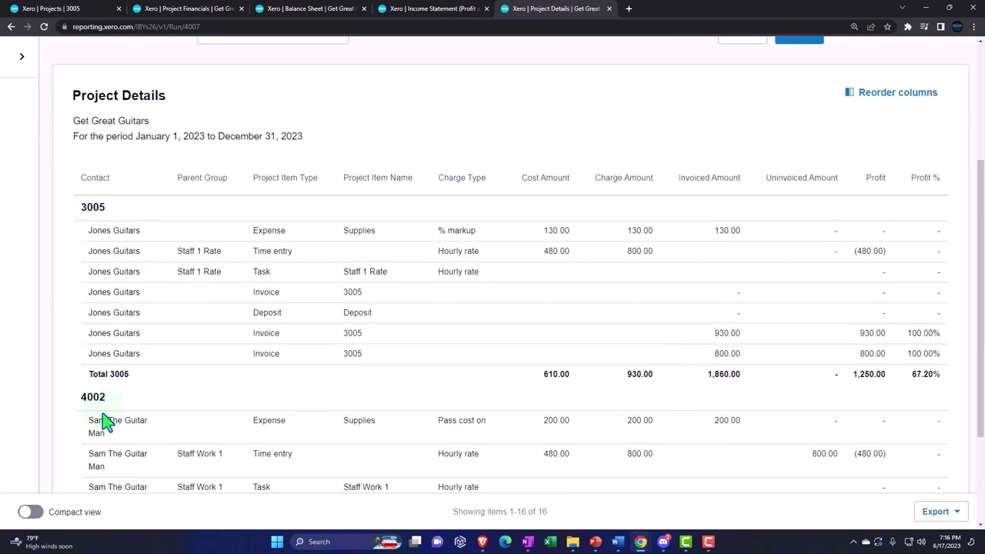
scroll(108, 421, "down", 3)
scroll(173, 367, "up", 5)
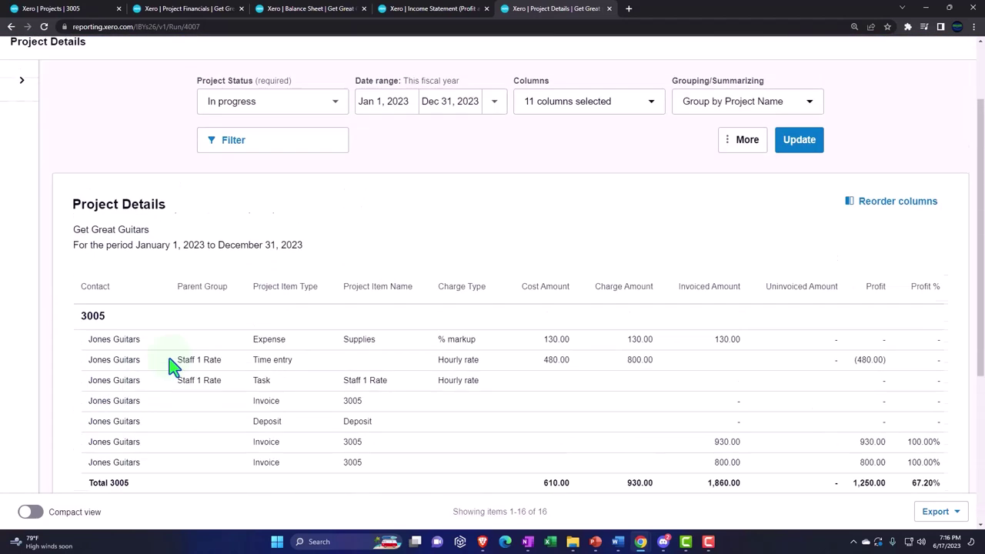
- Duplicate the Project Details browser tab and open the current Project Summary report in the copy
right_click(550, 16)
left_click(581, 88)
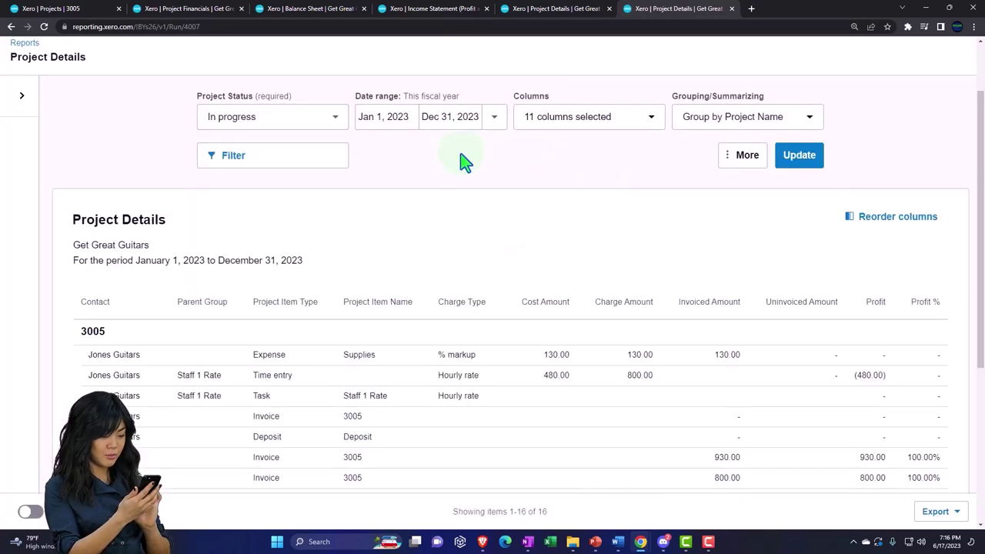
left_click(305, 94)
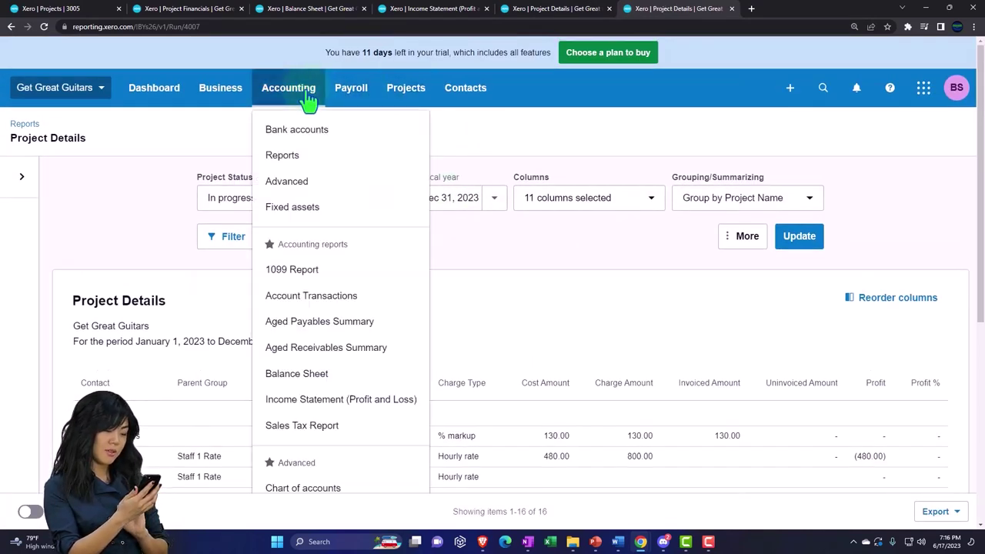
left_click(284, 158)
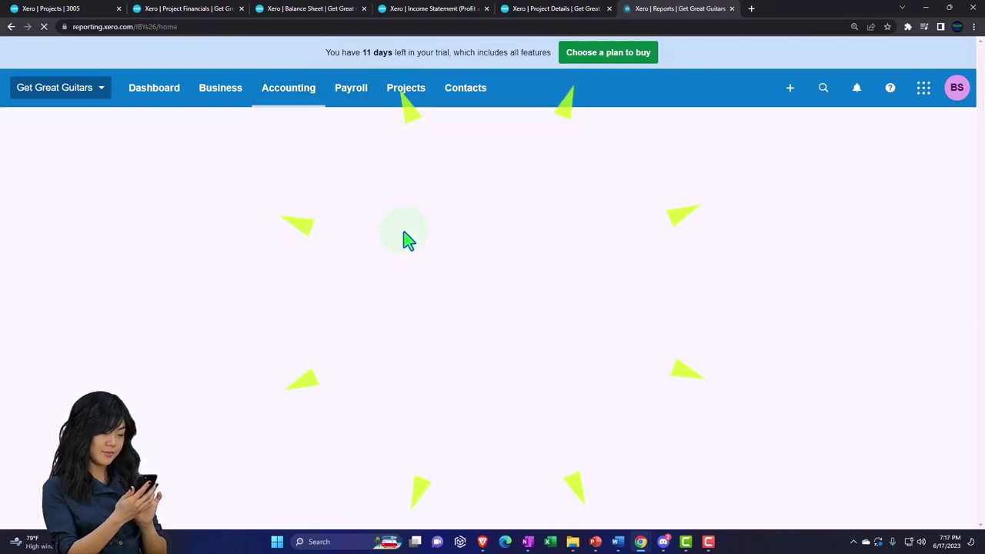
left_click(731, 126)
type("proj")
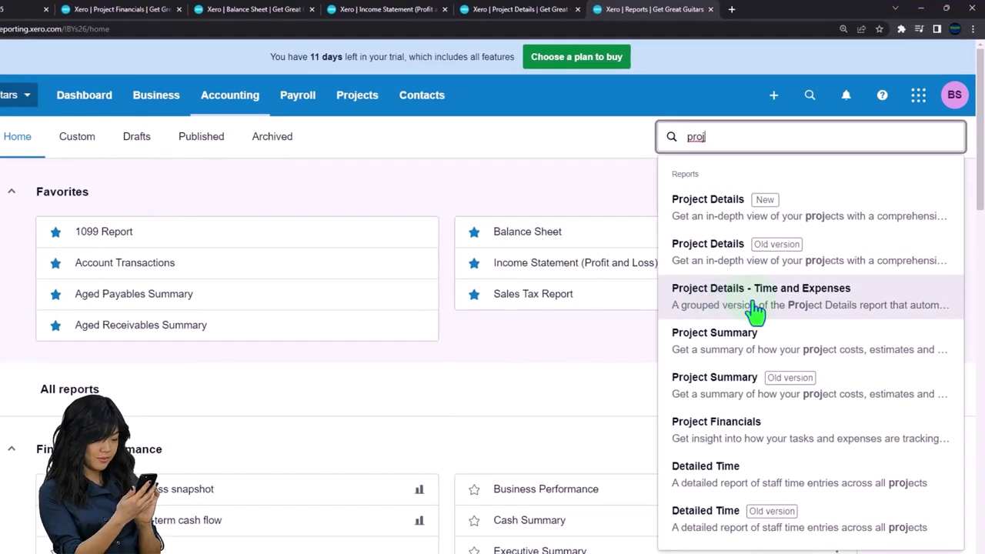
left_click(754, 352)
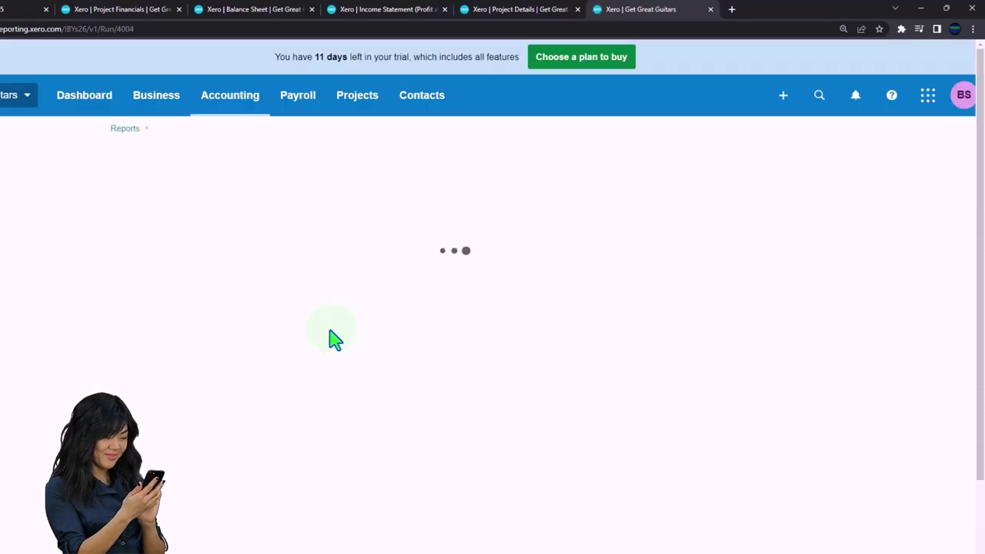
- Generate the Project Summary report for In progress projects and look over its cost, charge, invoiced and profit amounts
left_click(246, 216)
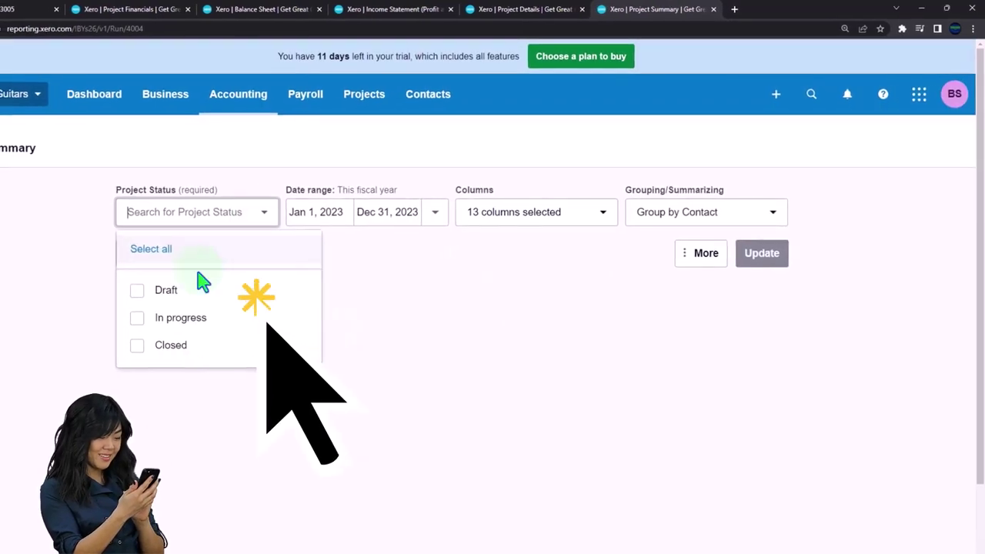
left_click(154, 318)
left_click(757, 257)
left_click(775, 238)
scroll(774, 248, "down", 2)
scroll(774, 248, "down", 2)
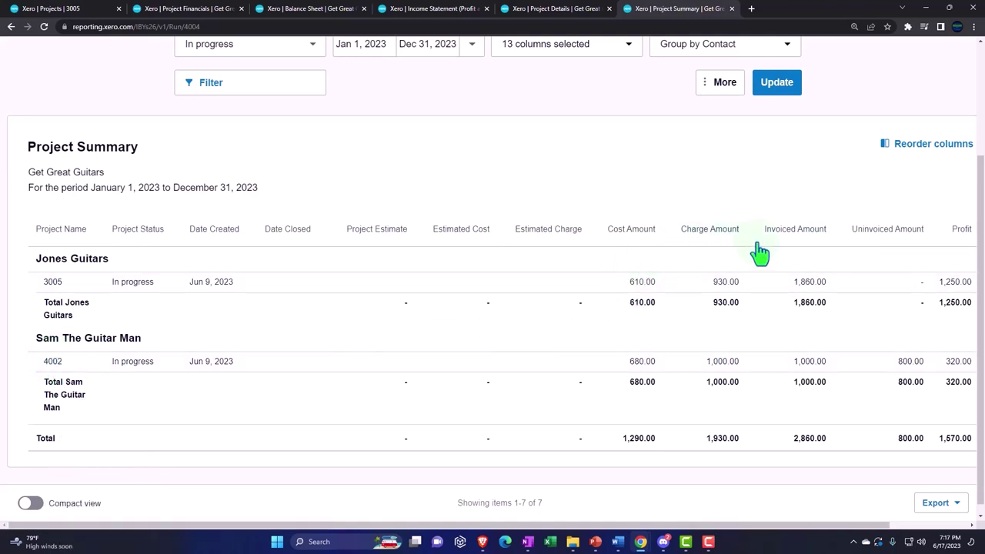
- Return to the reports list, search for "proj" and open the Project Financials report
scroll(791, 250, "up", 3)
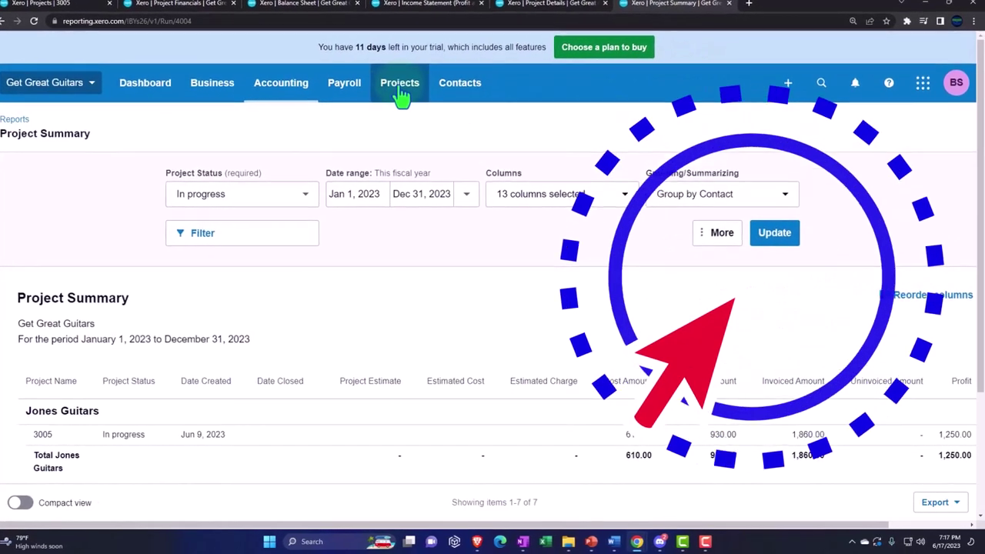
left_click(283, 86)
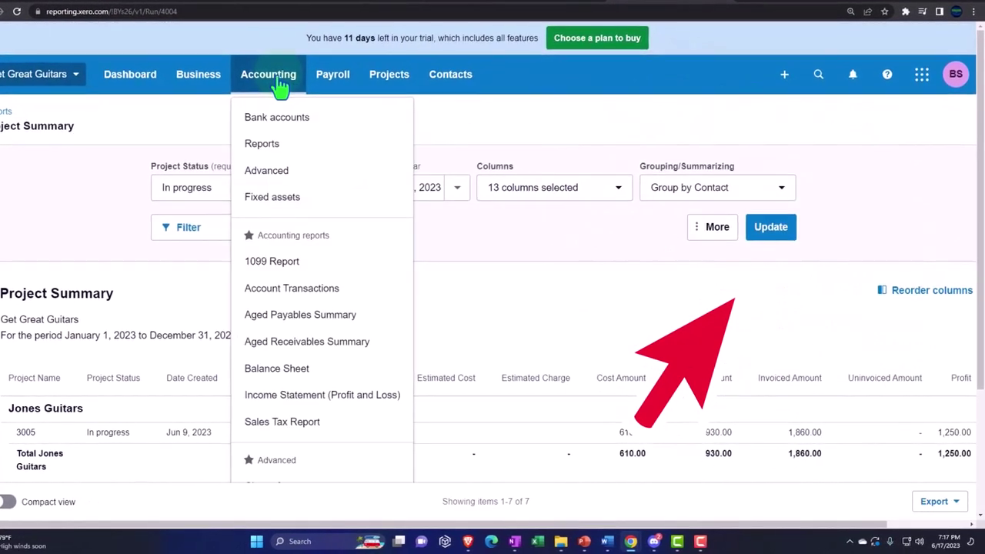
left_click(273, 150)
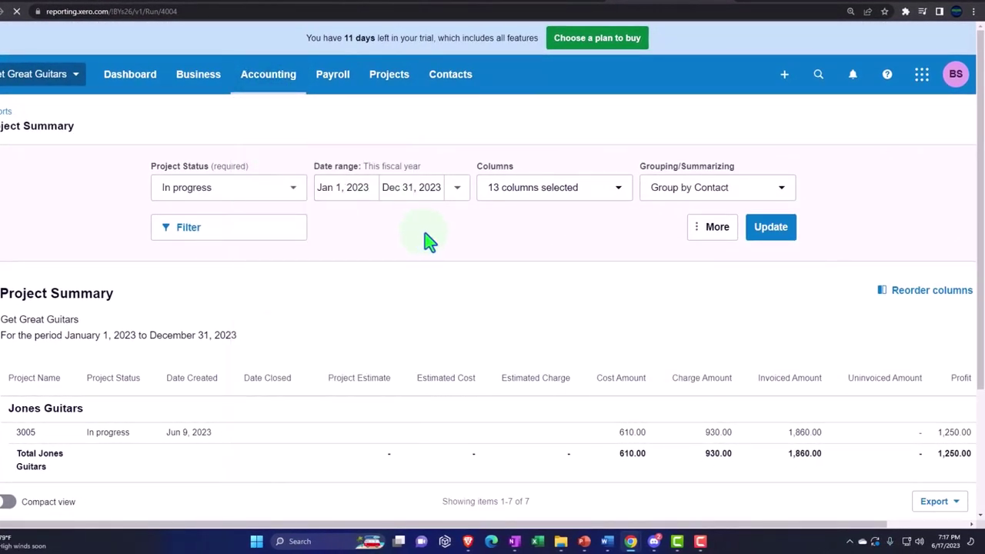
left_click(734, 119)
type("proj")
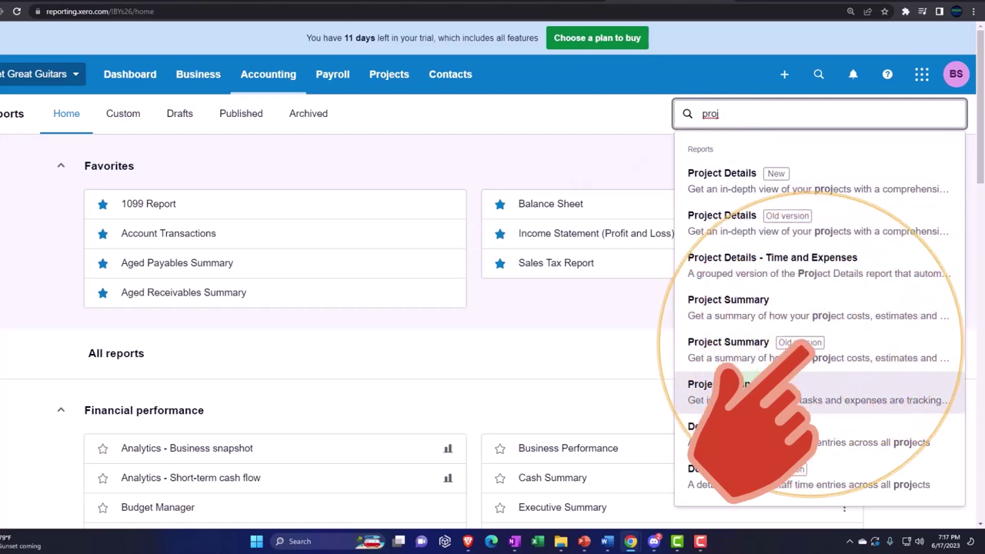
left_click(769, 393)
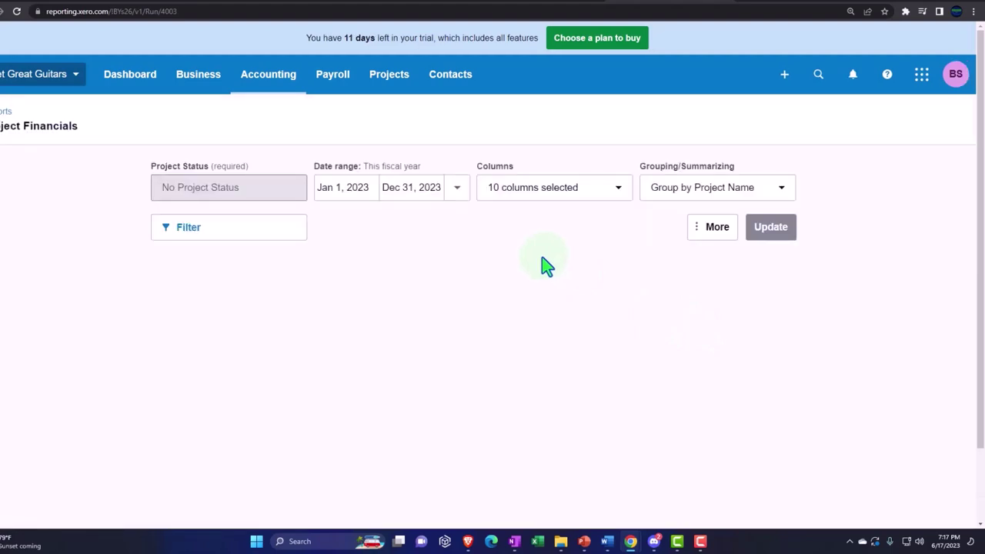
- Generate the Project Financials report for In progress projects and examine the invoices, costs and profit of both projects
left_click(295, 191)
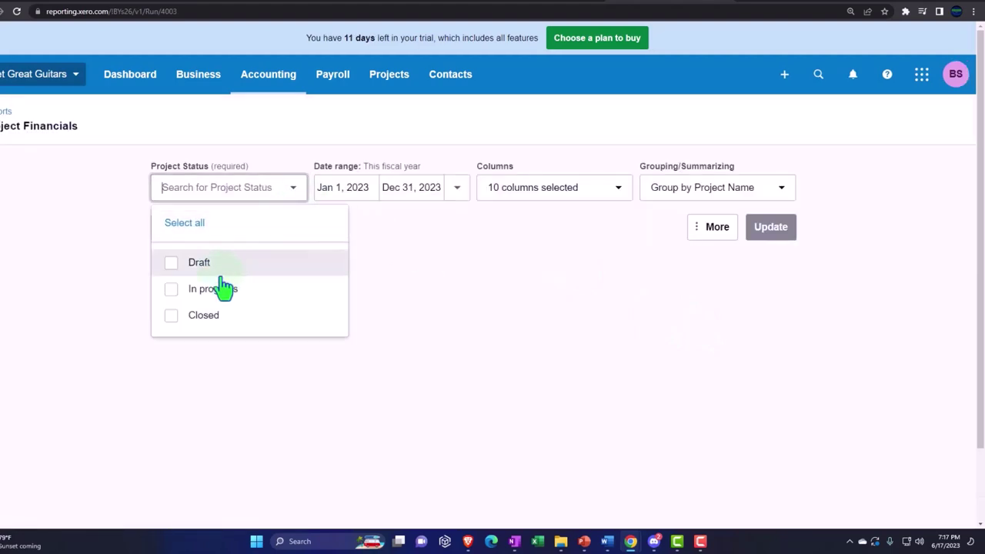
left_click(171, 289)
left_click(779, 244)
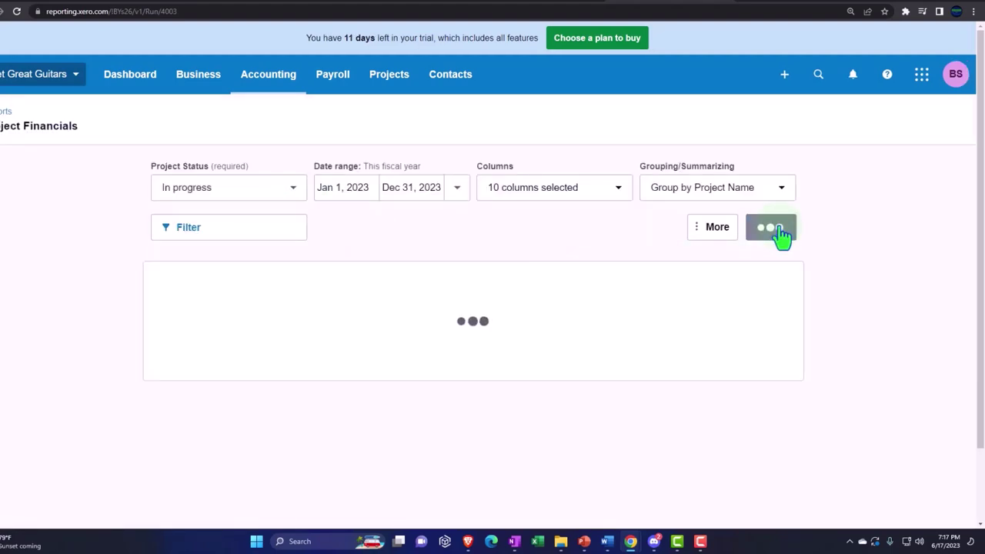
scroll(775, 236, "down", 1)
scroll(774, 236, "down", 1)
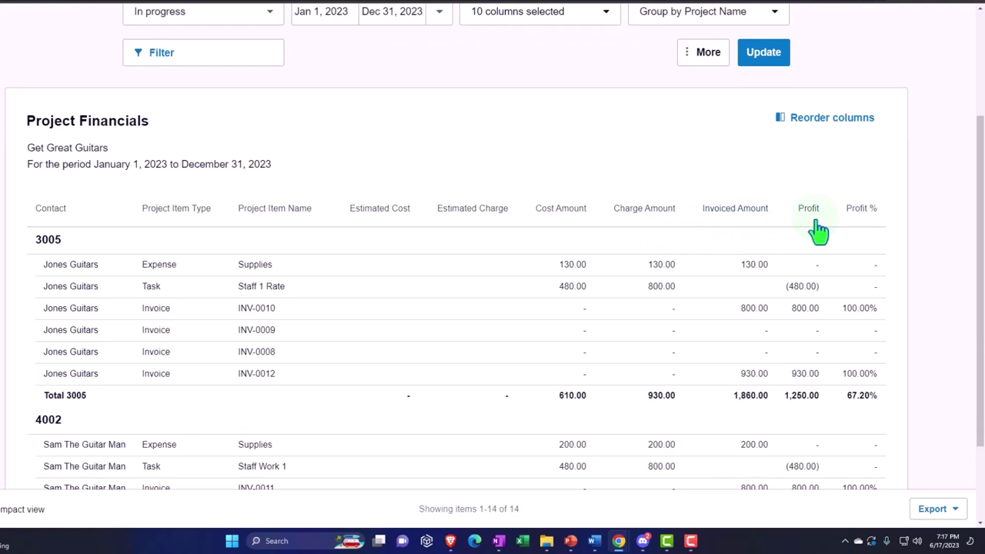
scroll(817, 230, "down", 2)
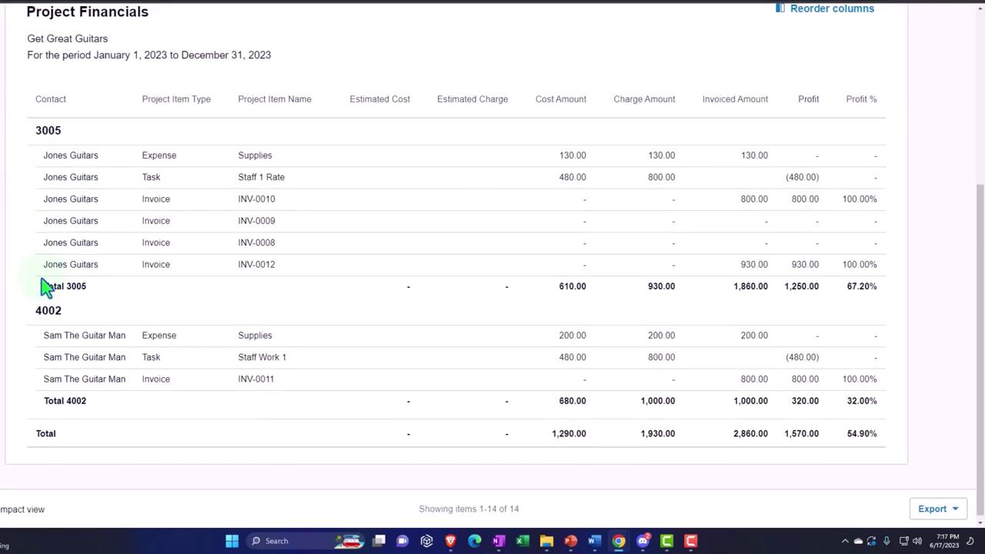
- Go back to the reports list, search for "proje" and open the Project Details - Time and Expenses report
scroll(34, 317, "up", 5)
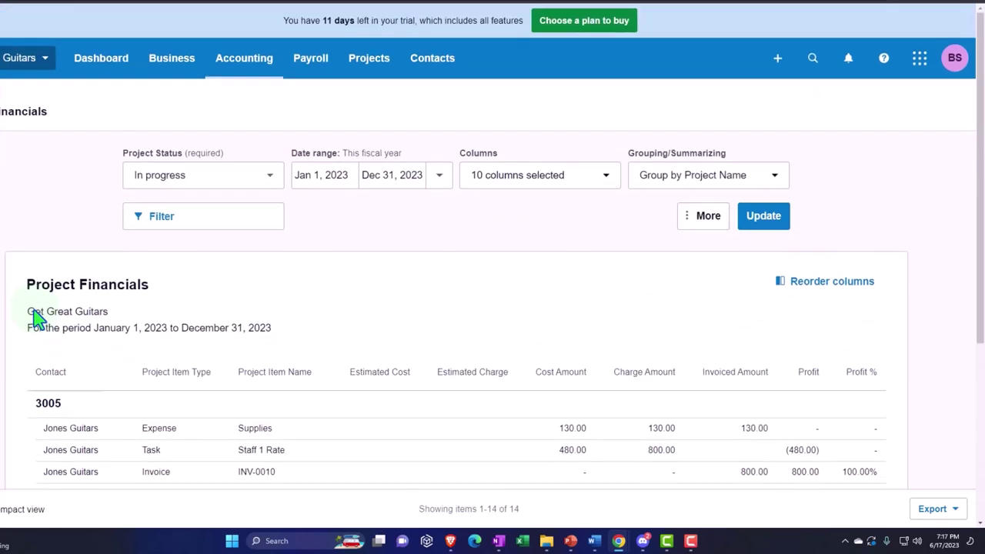
left_click(258, 68)
left_click(253, 138)
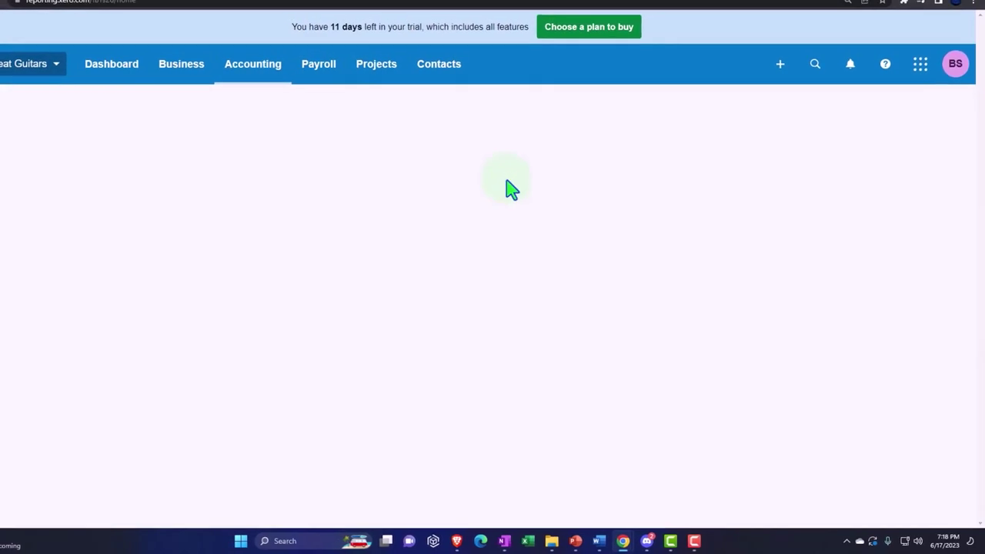
left_click(750, 109)
type("proje")
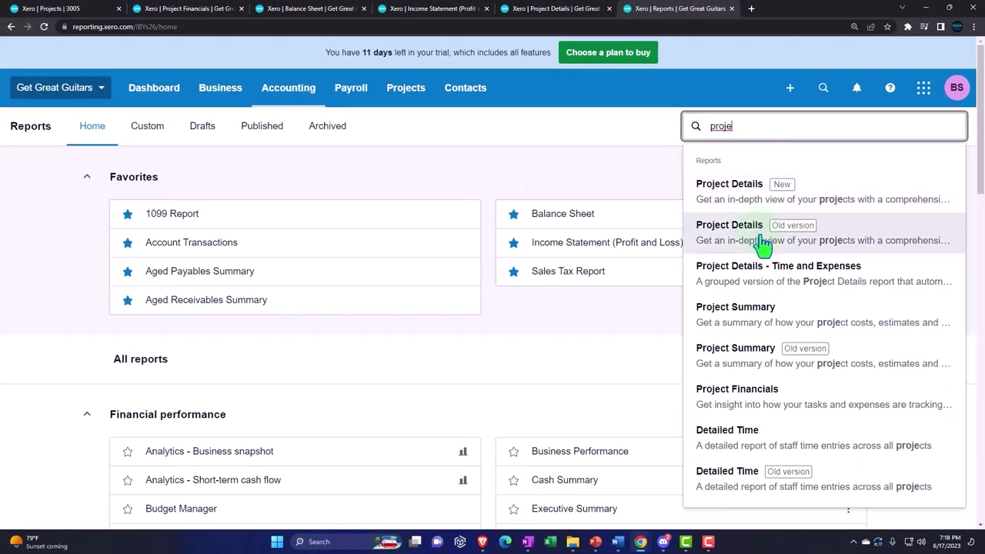
left_click(747, 290)
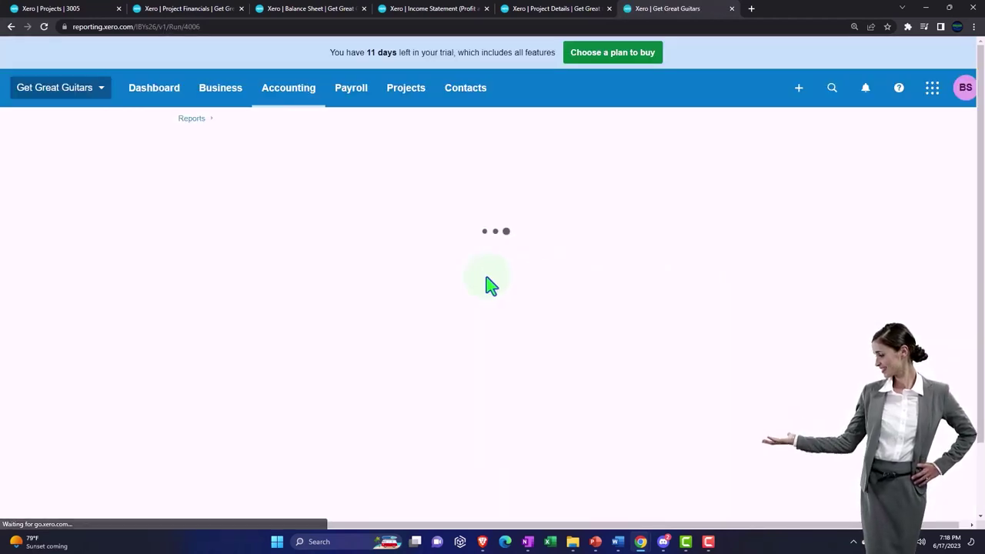
- Run the Project Details - Time and Expenses report for In progress projects and review its grouped entries
left_click(332, 201)
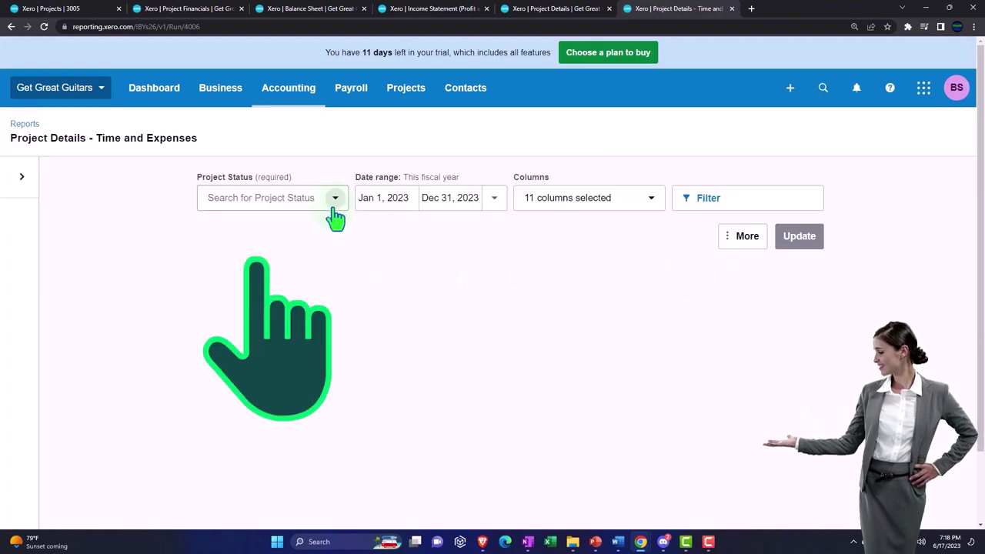
left_click(217, 304)
left_click(802, 241)
scroll(765, 308, "down", 2)
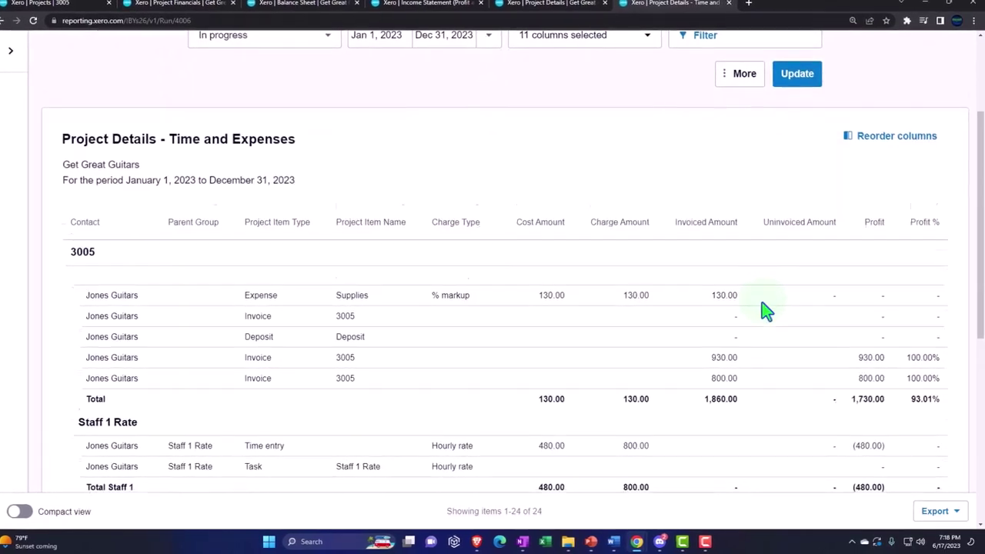
scroll(765, 310, "down", 4)
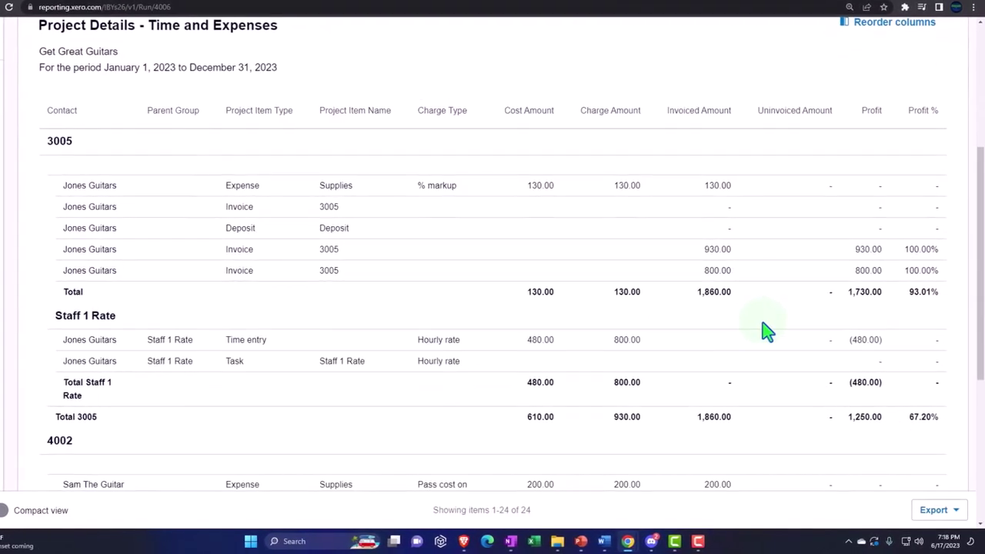
- Examine the remaining Time and Expenses entries for project 4002 and go back to the list of all projects
scroll(766, 329, "down", 2)
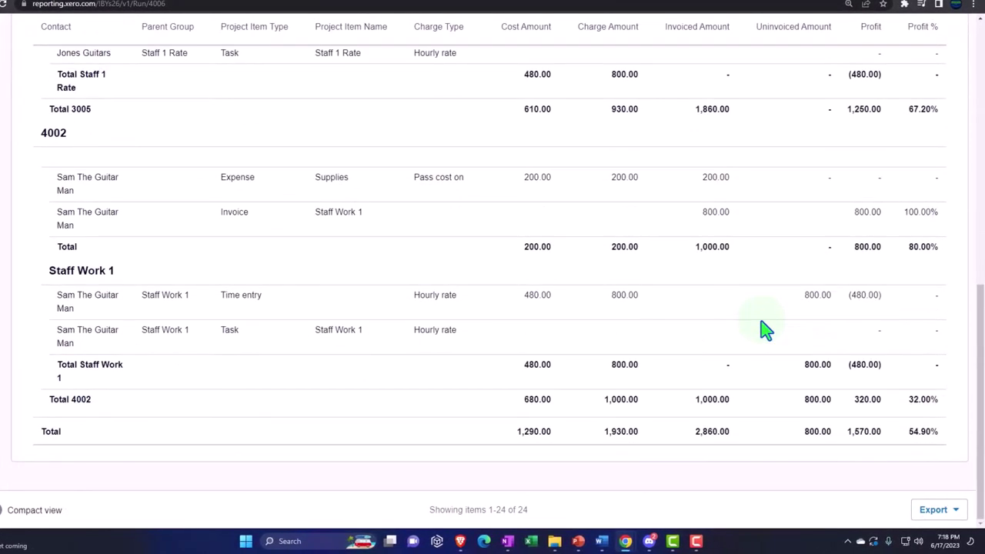
scroll(766, 329, "up", 6)
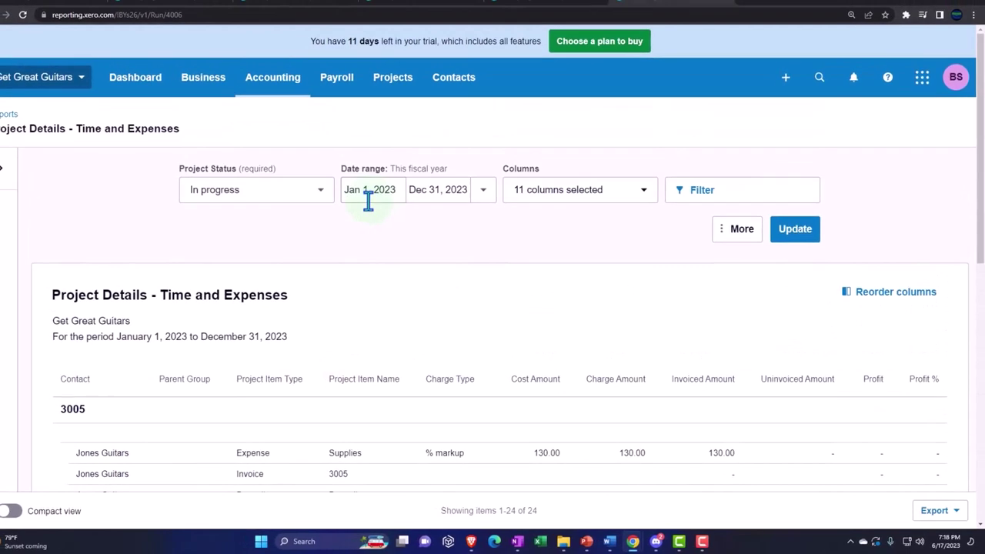
left_click(65, 9)
scroll(151, 192, "up", 3)
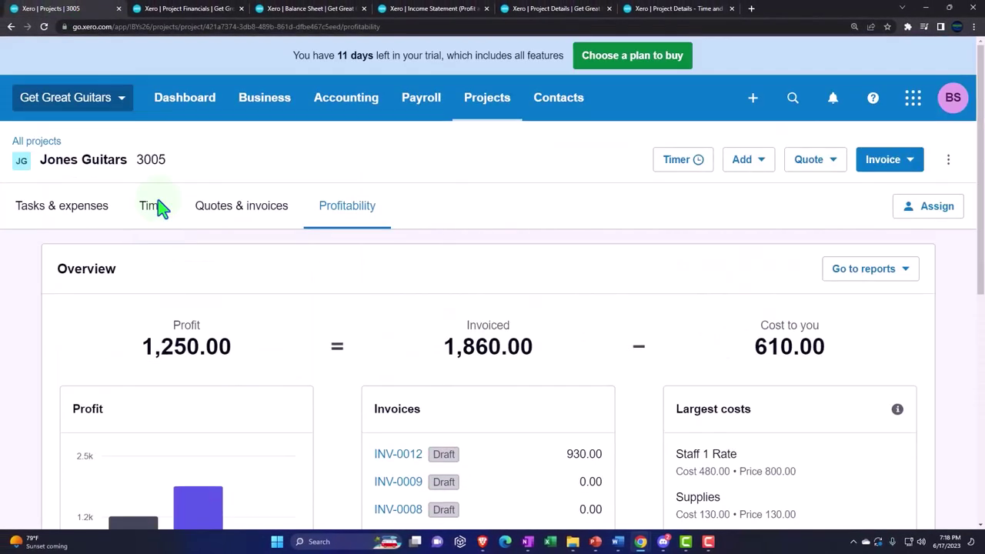
left_click(50, 142)
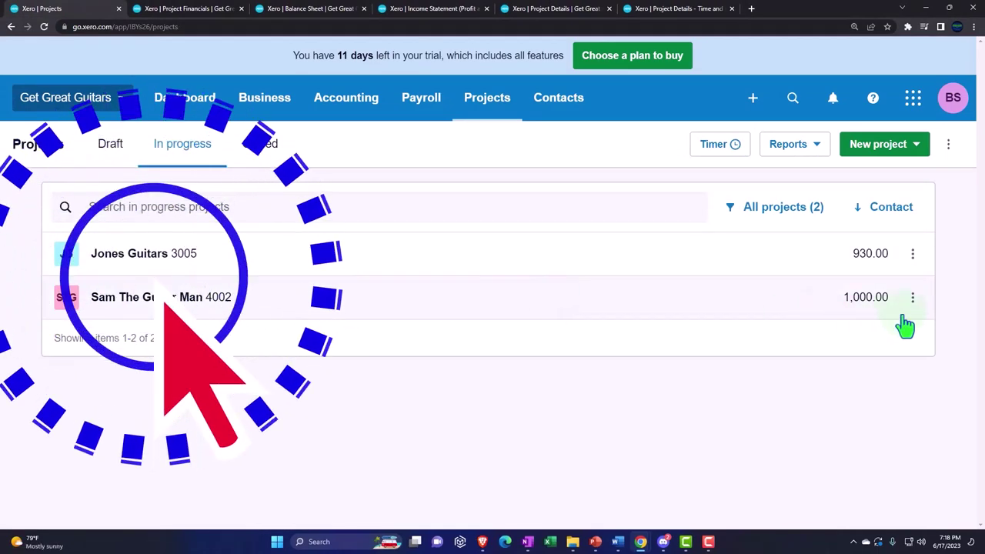
- Change the status of Jones Guitars project 3005 to Closed and check the list of closed projects
left_click(911, 257)
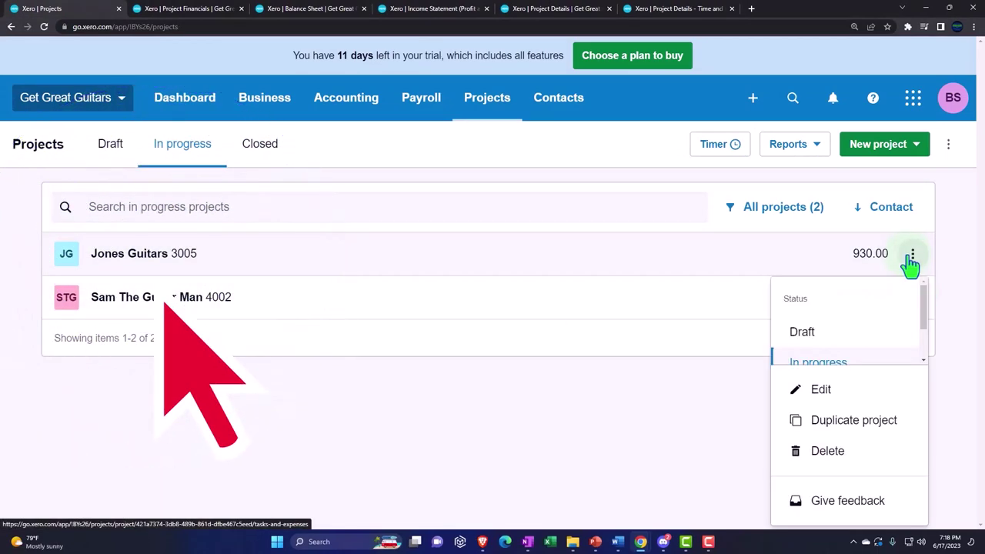
left_click(564, 469)
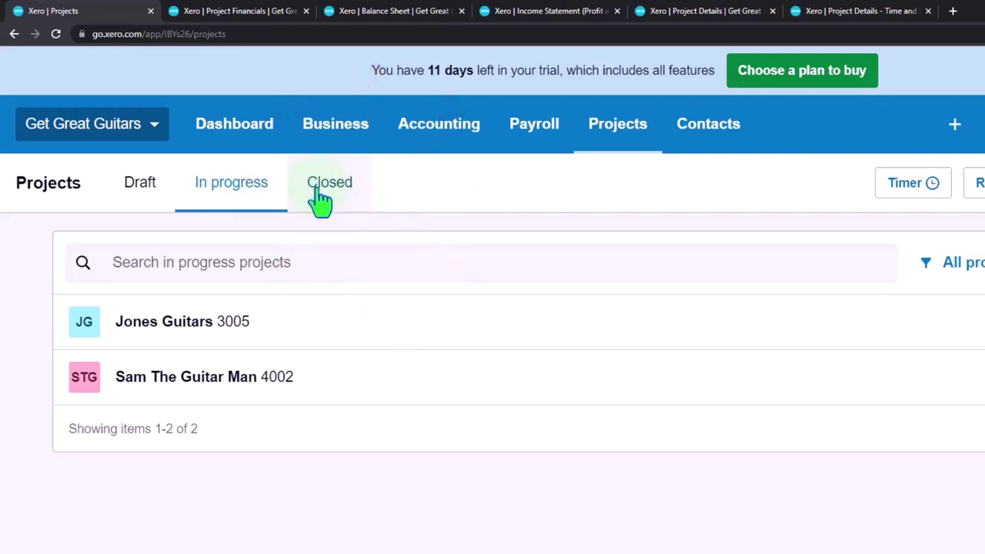
left_click(196, 327)
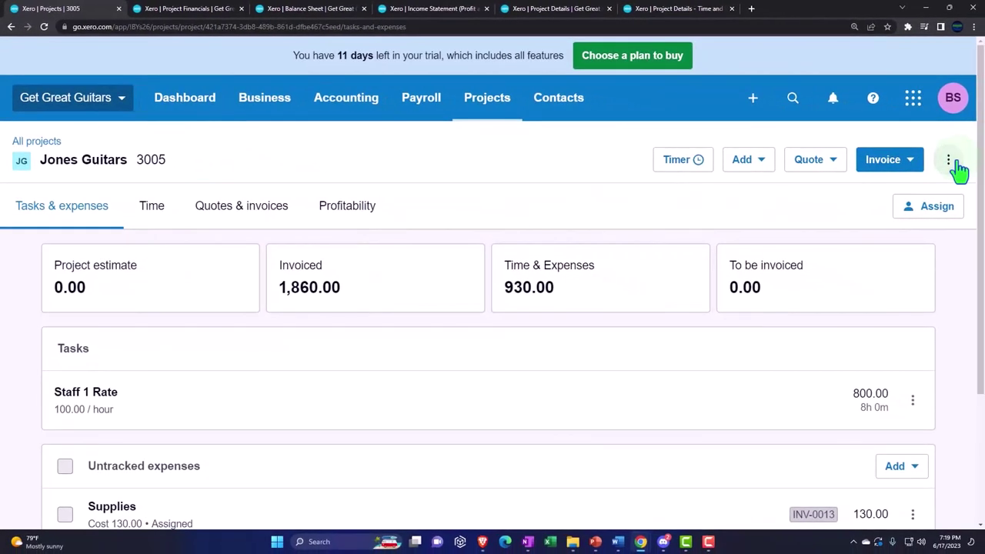
left_click(950, 160)
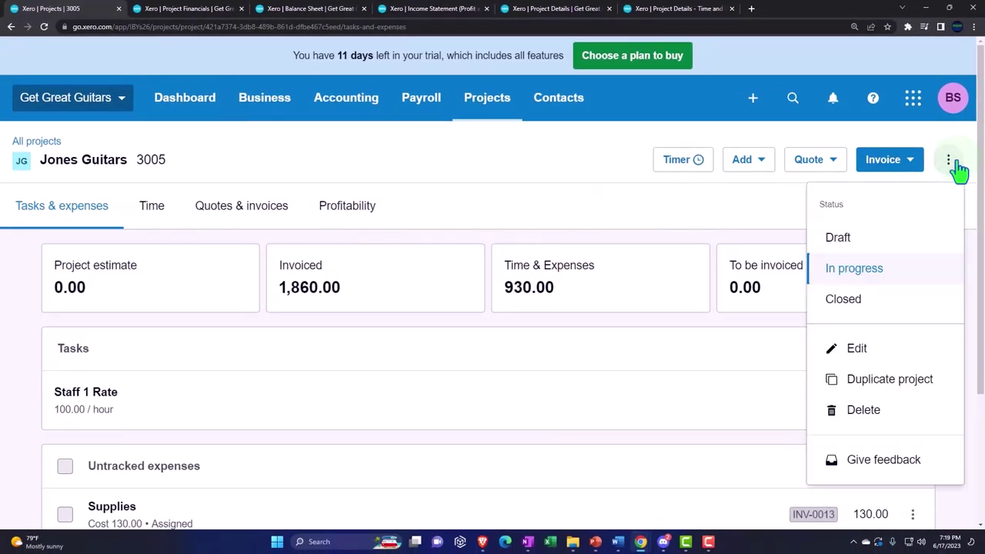
left_click(846, 301)
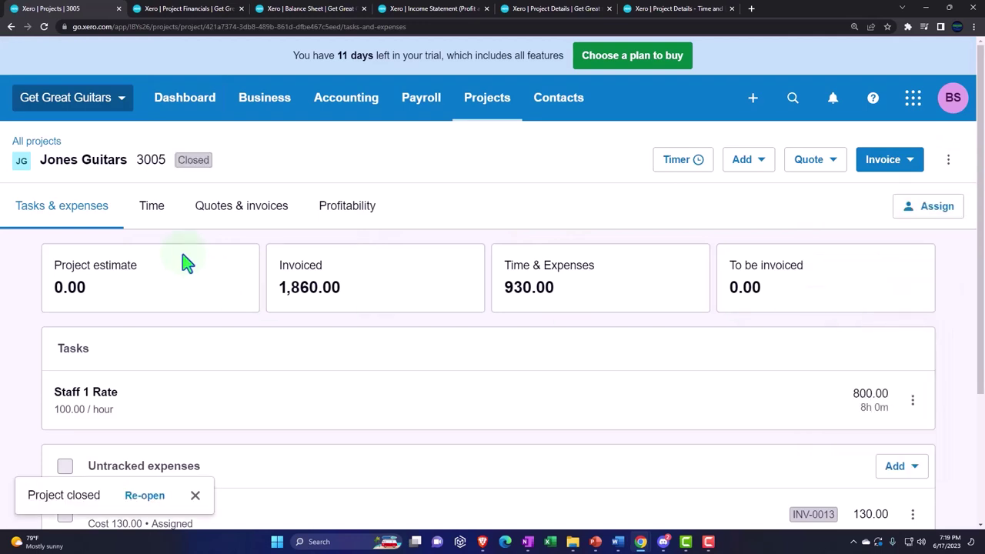
left_click(37, 143)
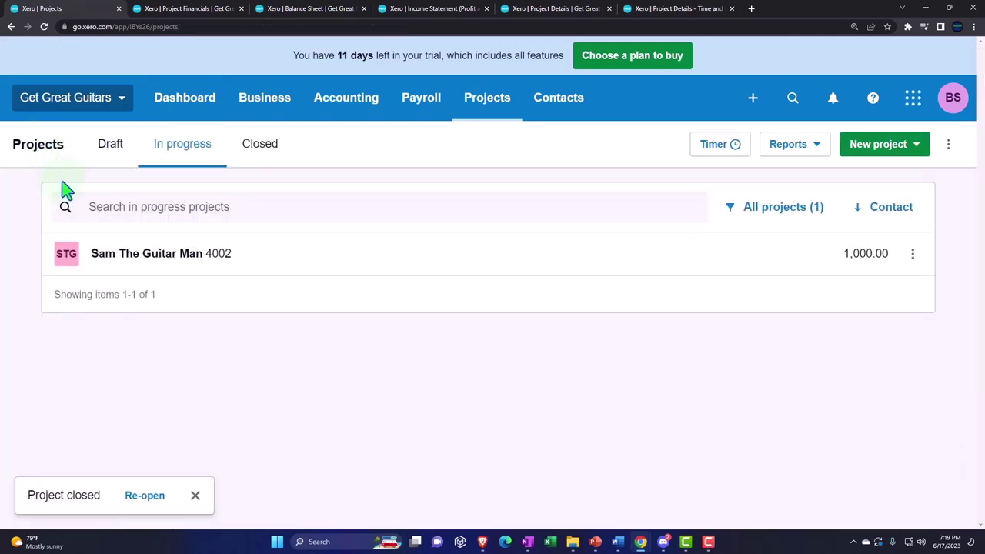
left_click(262, 146)
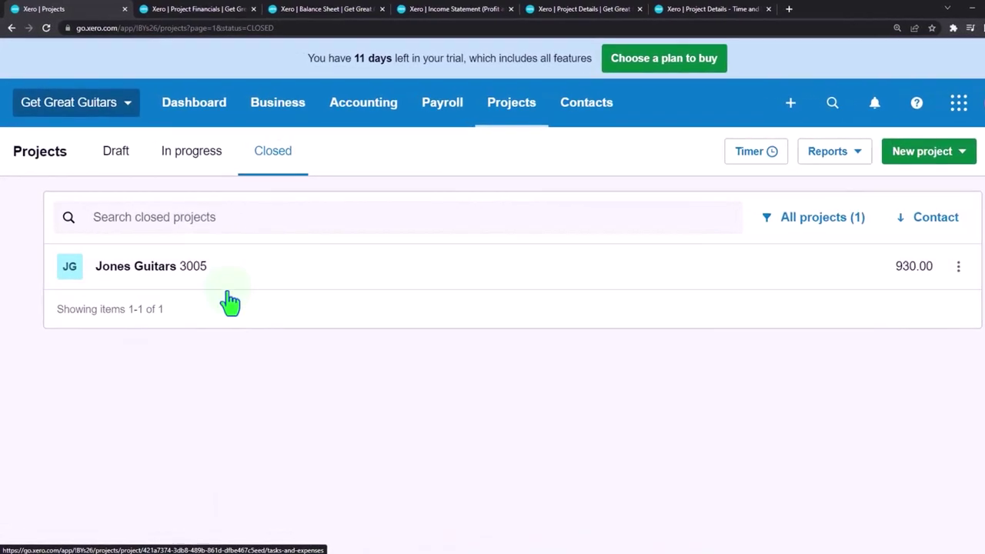
- Return from the Time and Expenses report to the reports list, search for "tri" and open the Trial Balance
left_click(692, 13)
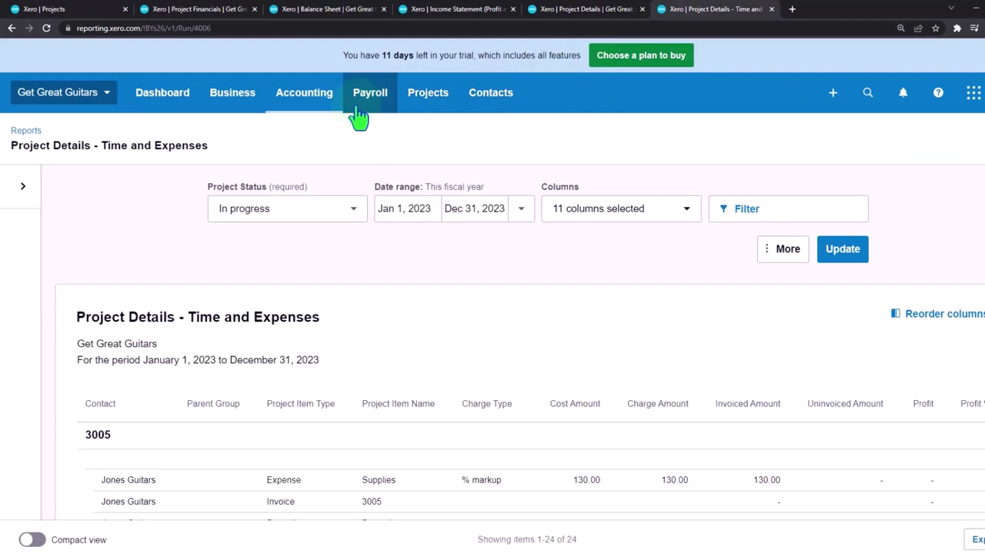
left_click(314, 107)
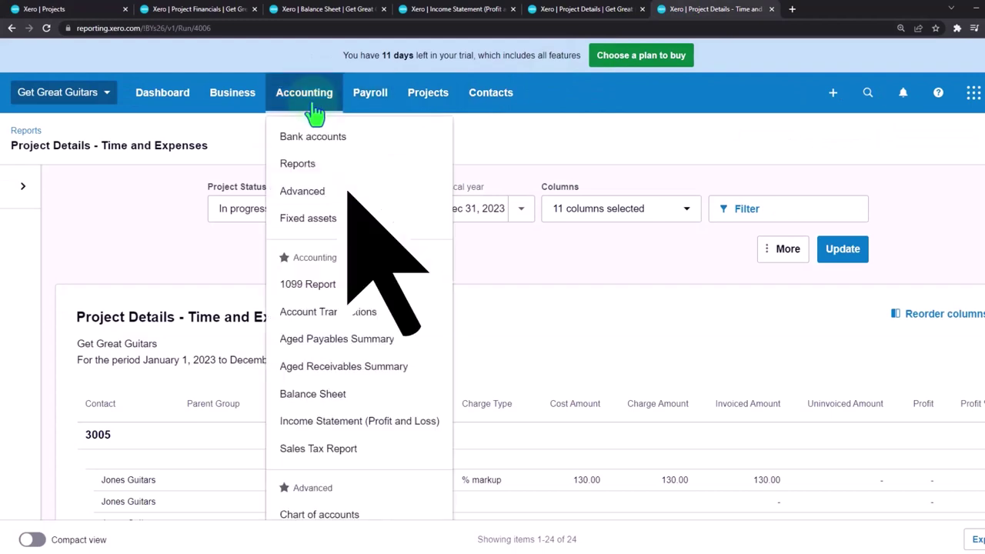
left_click(314, 162)
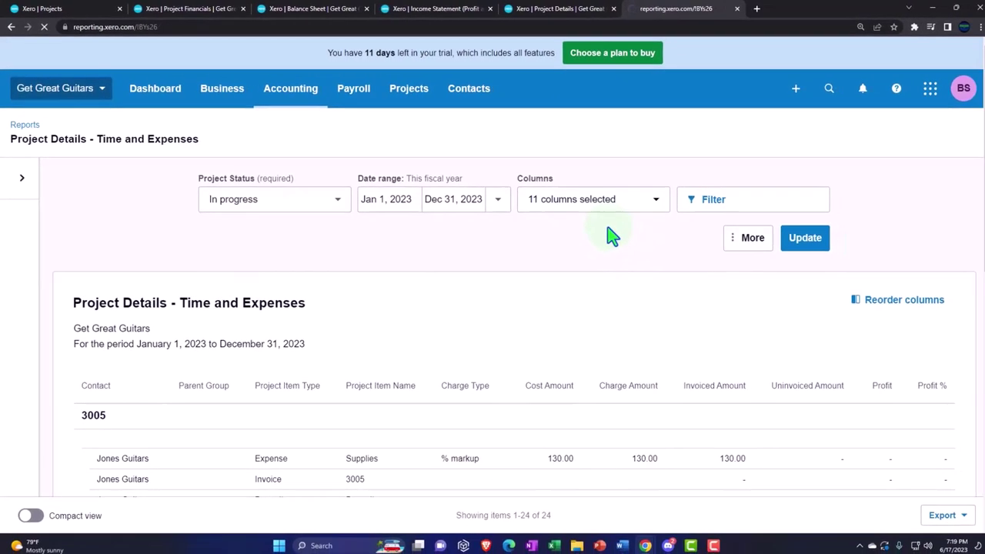
left_click(721, 125)
type("tri")
left_click(714, 183)
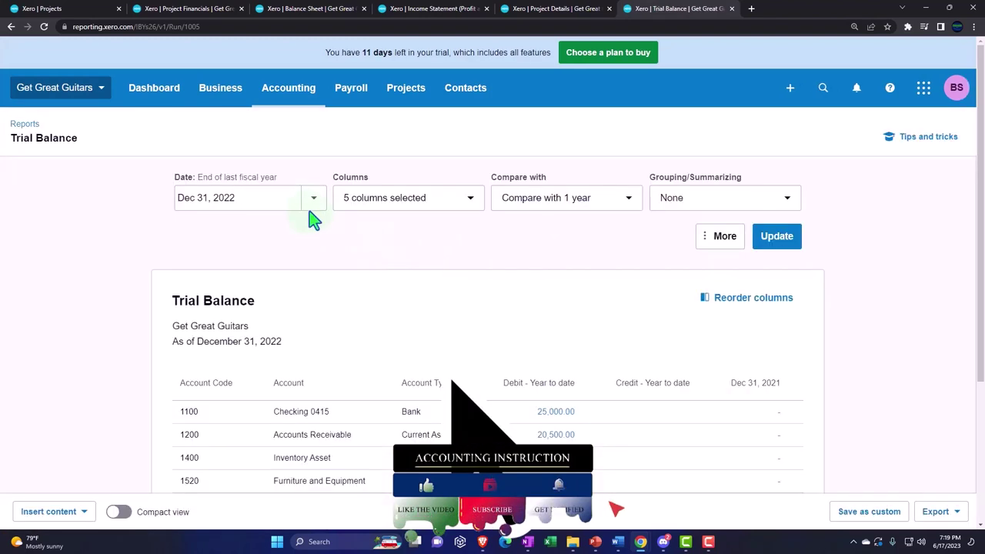
- Run the Trial Balance as of Dec 31, 2023 and review its account balances down to the totals
left_click(313, 200)
left_click(354, 398)
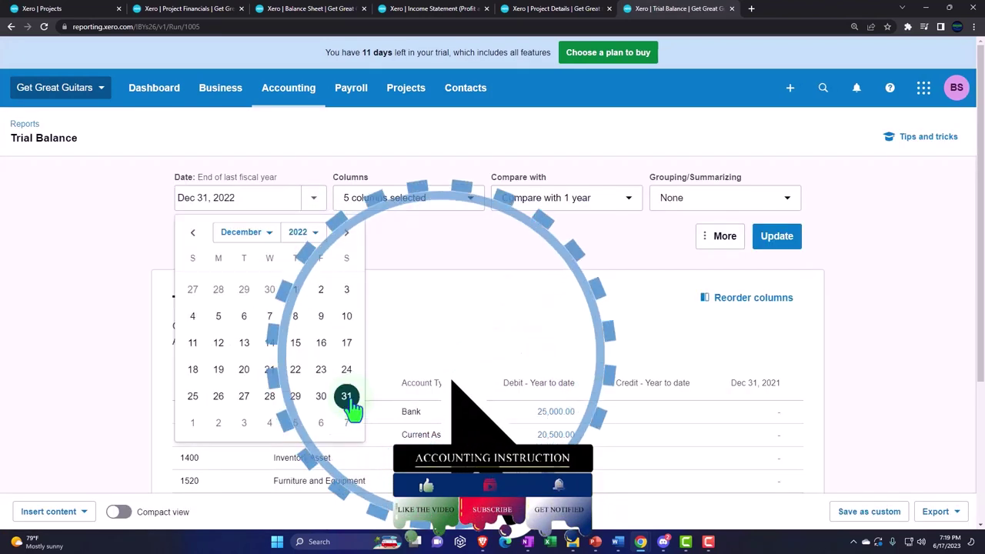
left_click(298, 231)
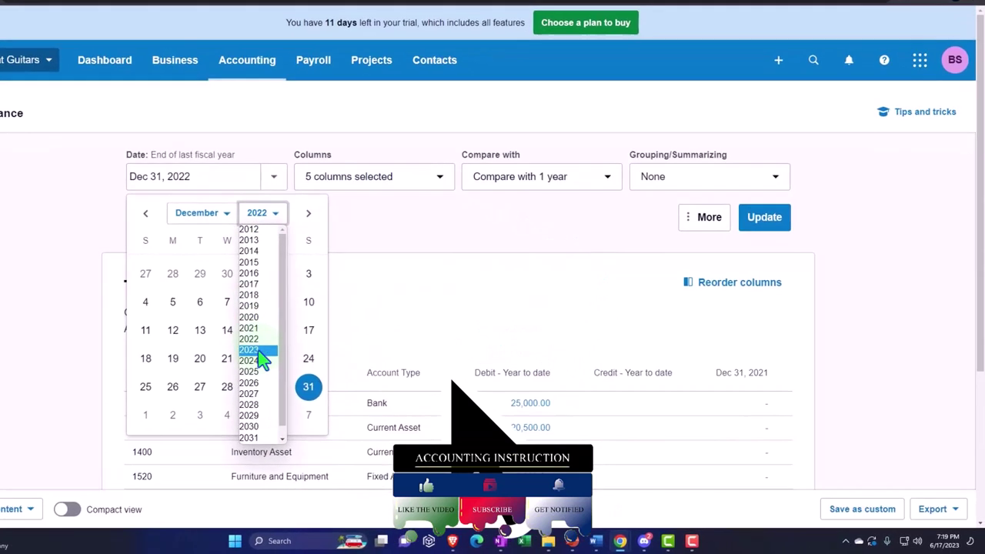
left_click(272, 355)
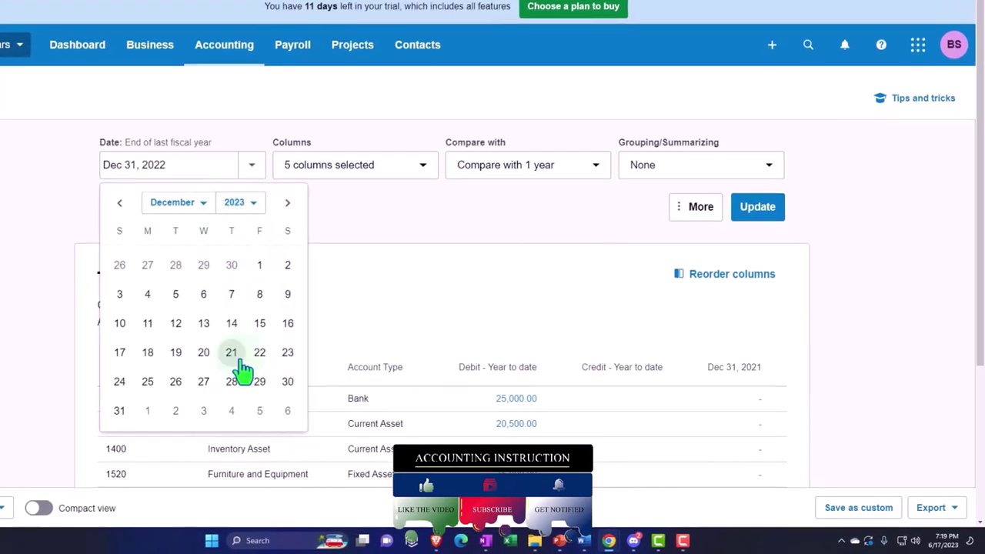
left_click(119, 410)
left_click(756, 207)
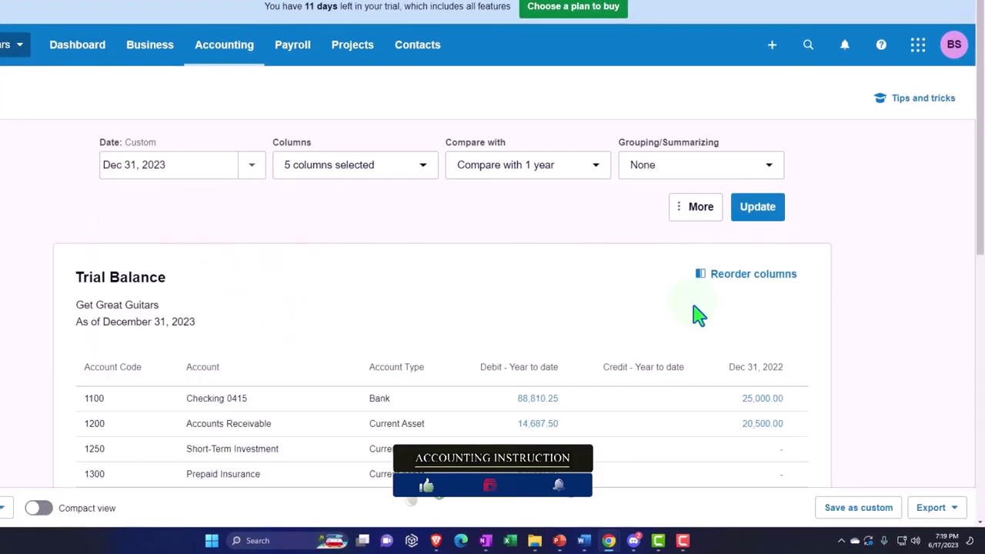
scroll(700, 320, "down", 3)
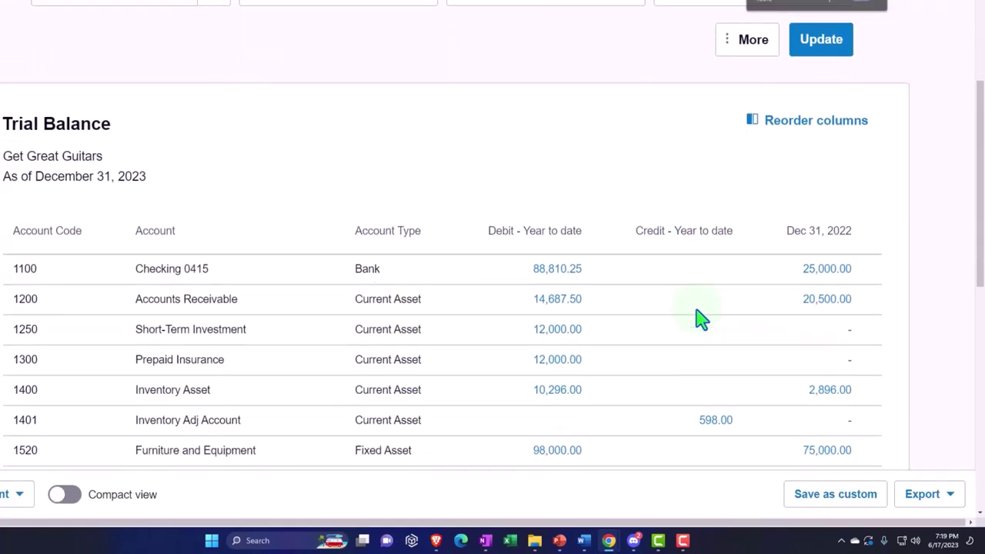
scroll(700, 320, "down", 1)
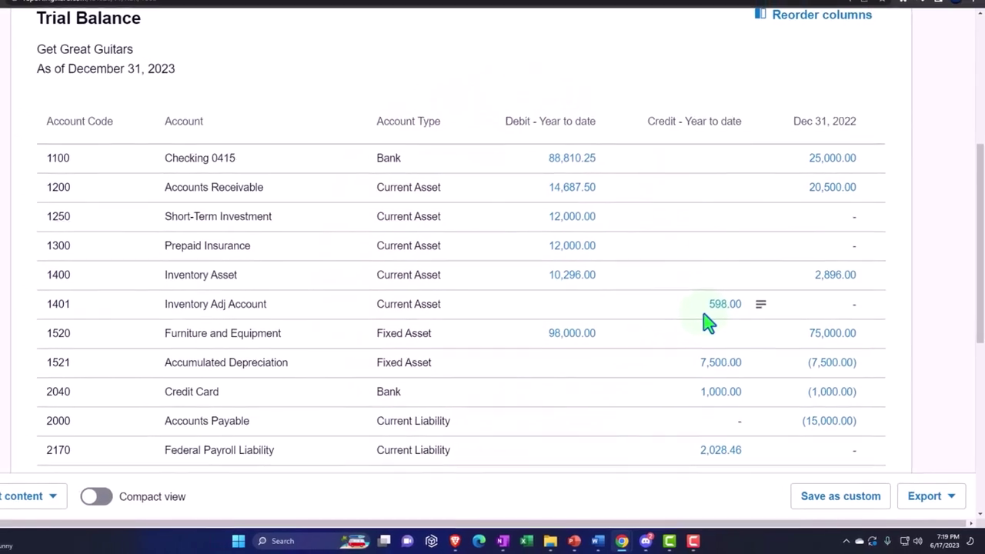
scroll(708, 322, "down", 1)
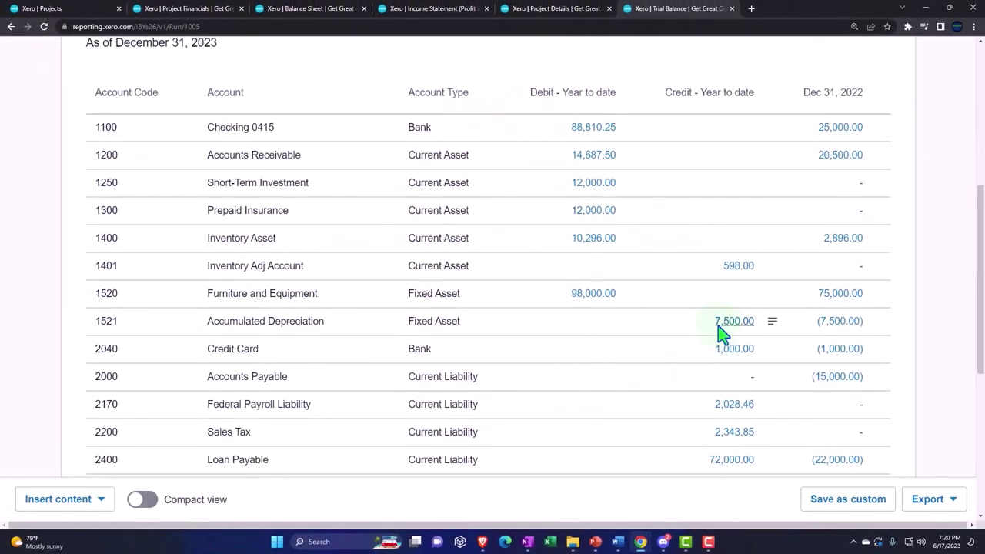
scroll(718, 326, "down", 2)
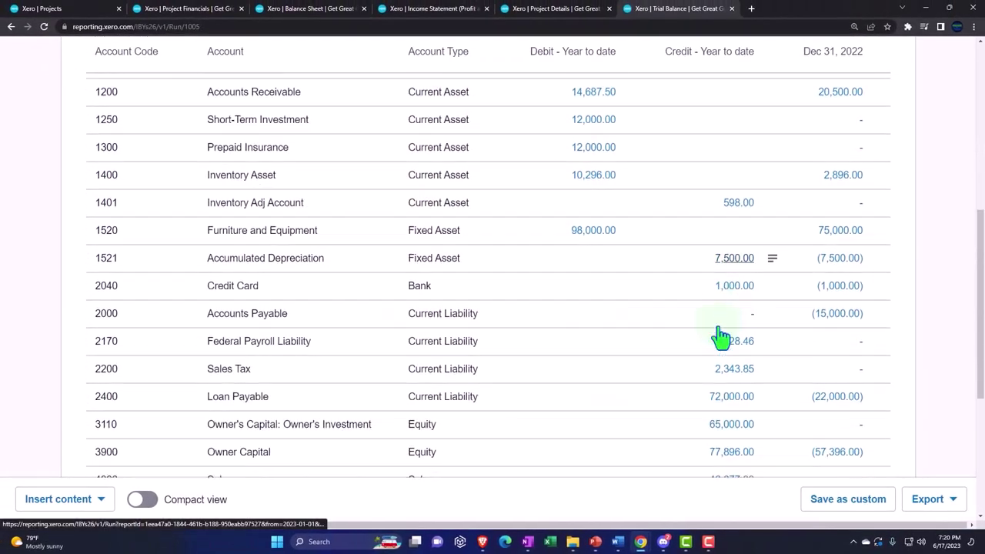
scroll(830, 329, "down", 4)
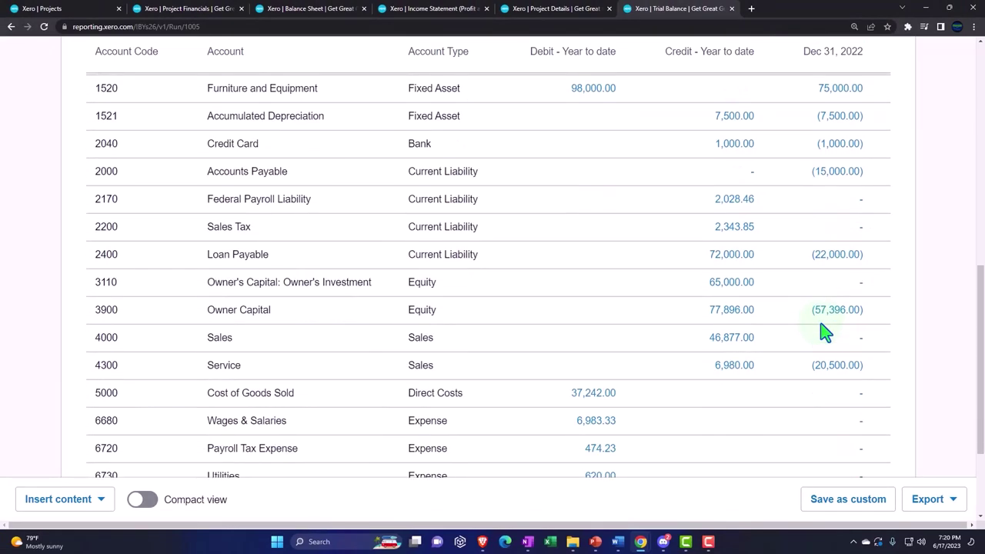
scroll(825, 330, "down", 1)
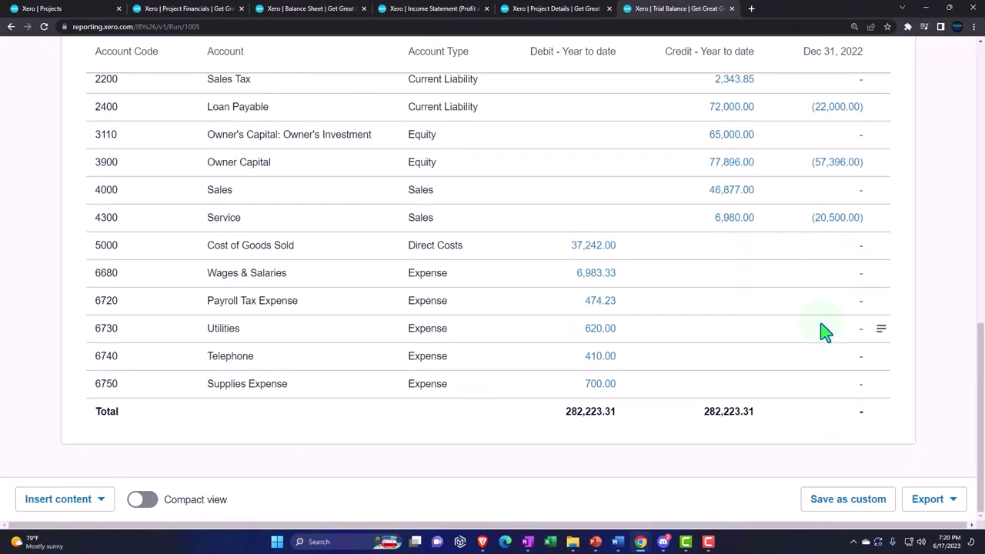